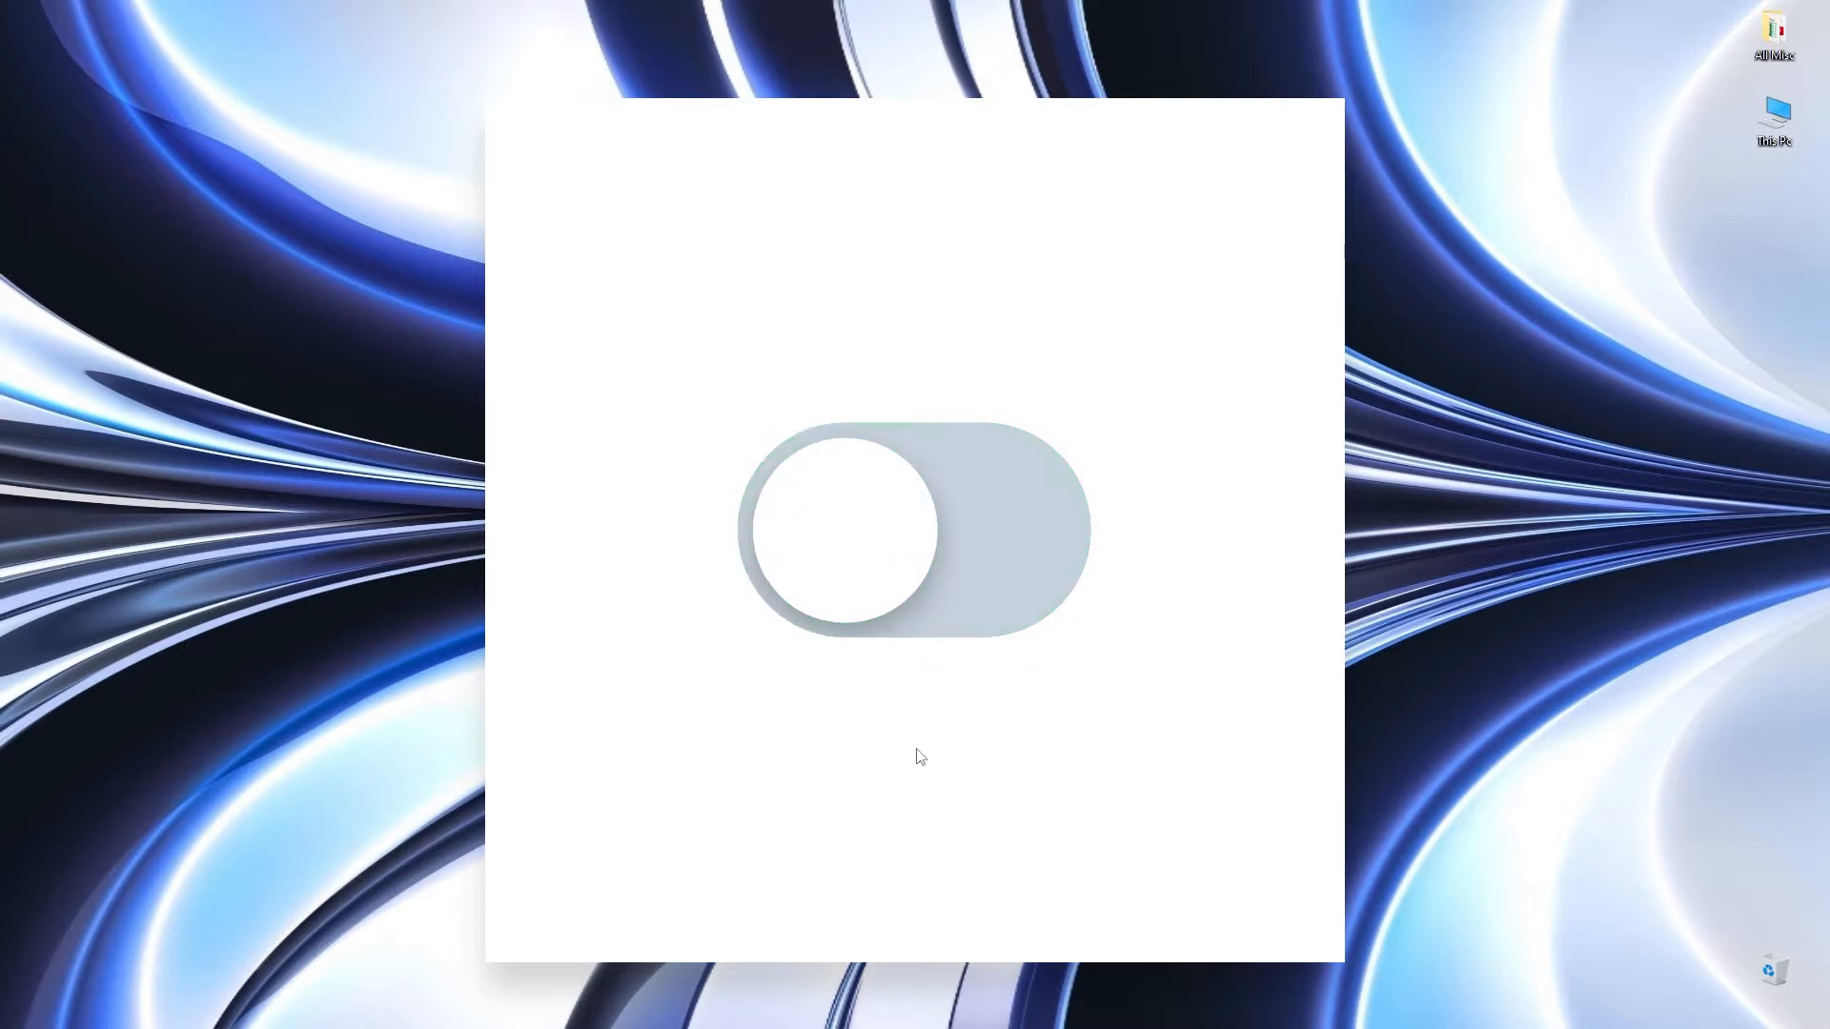
Try out the toggle switch in the prototype preview by switching it on and off
click(911, 535)
click(941, 520)
click(883, 527)
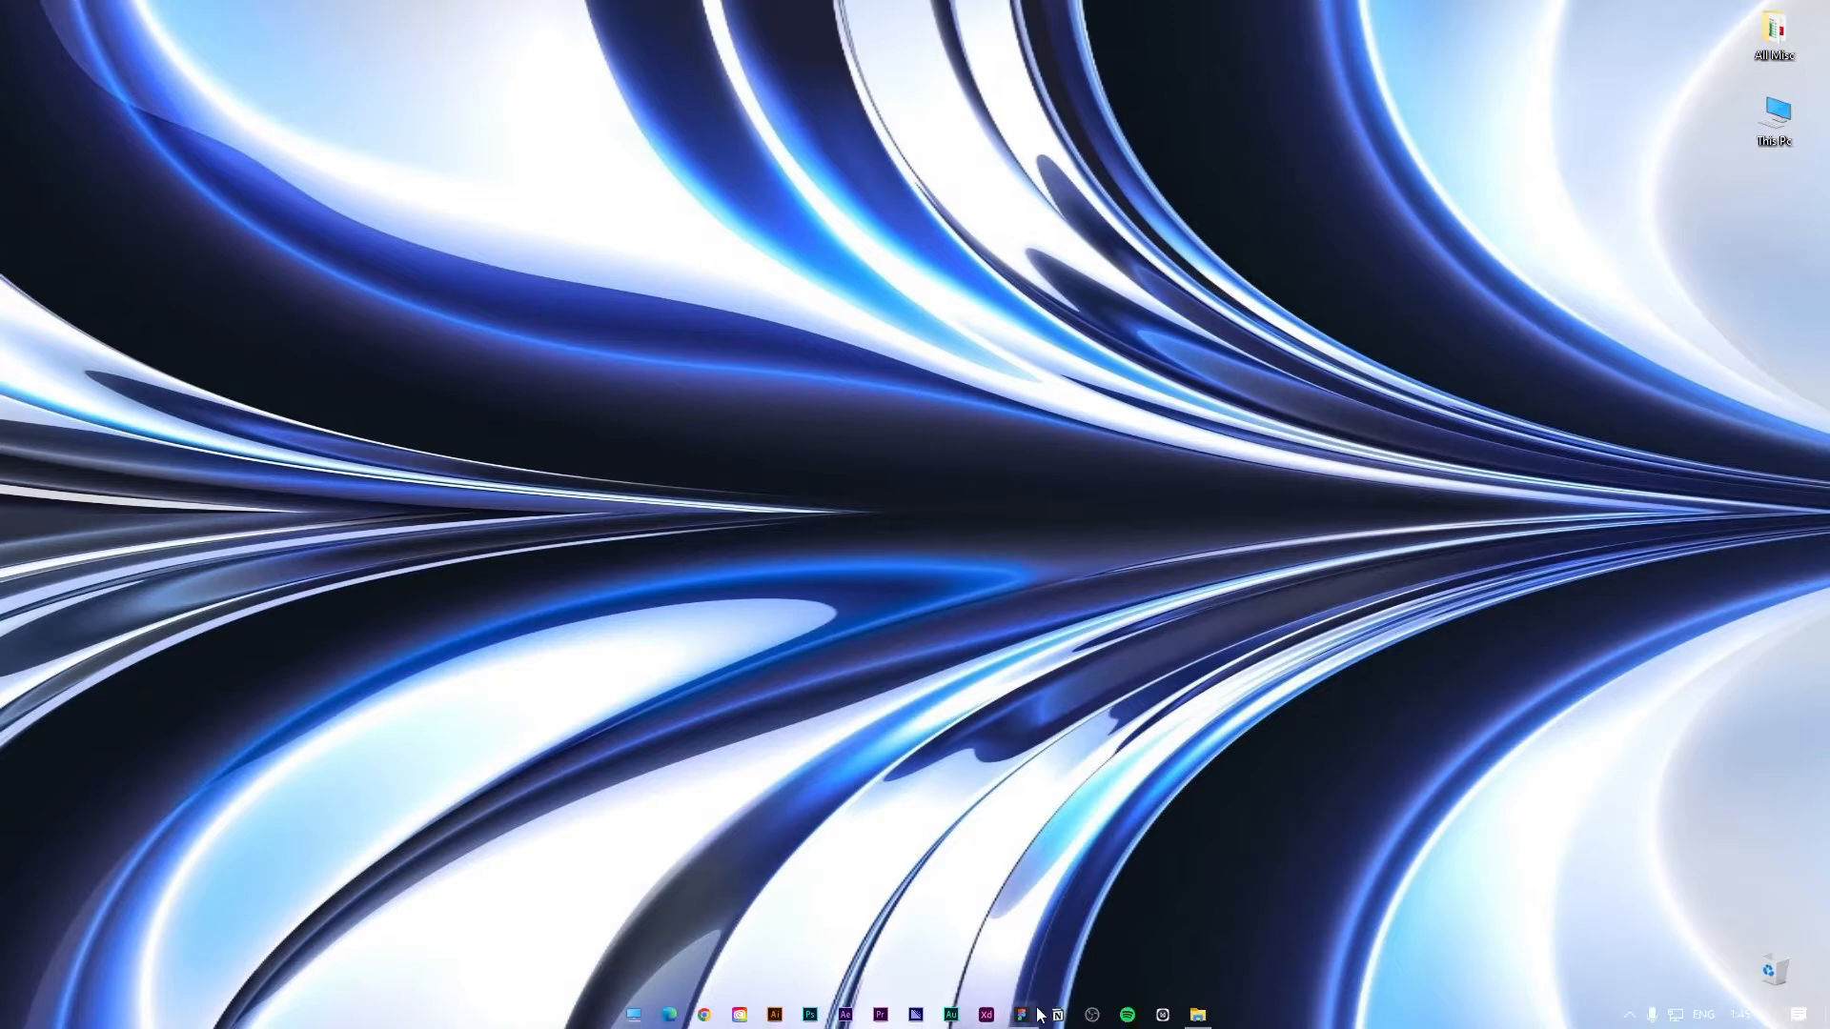
Switch to Figma and create a new design file
click(1029, 1017)
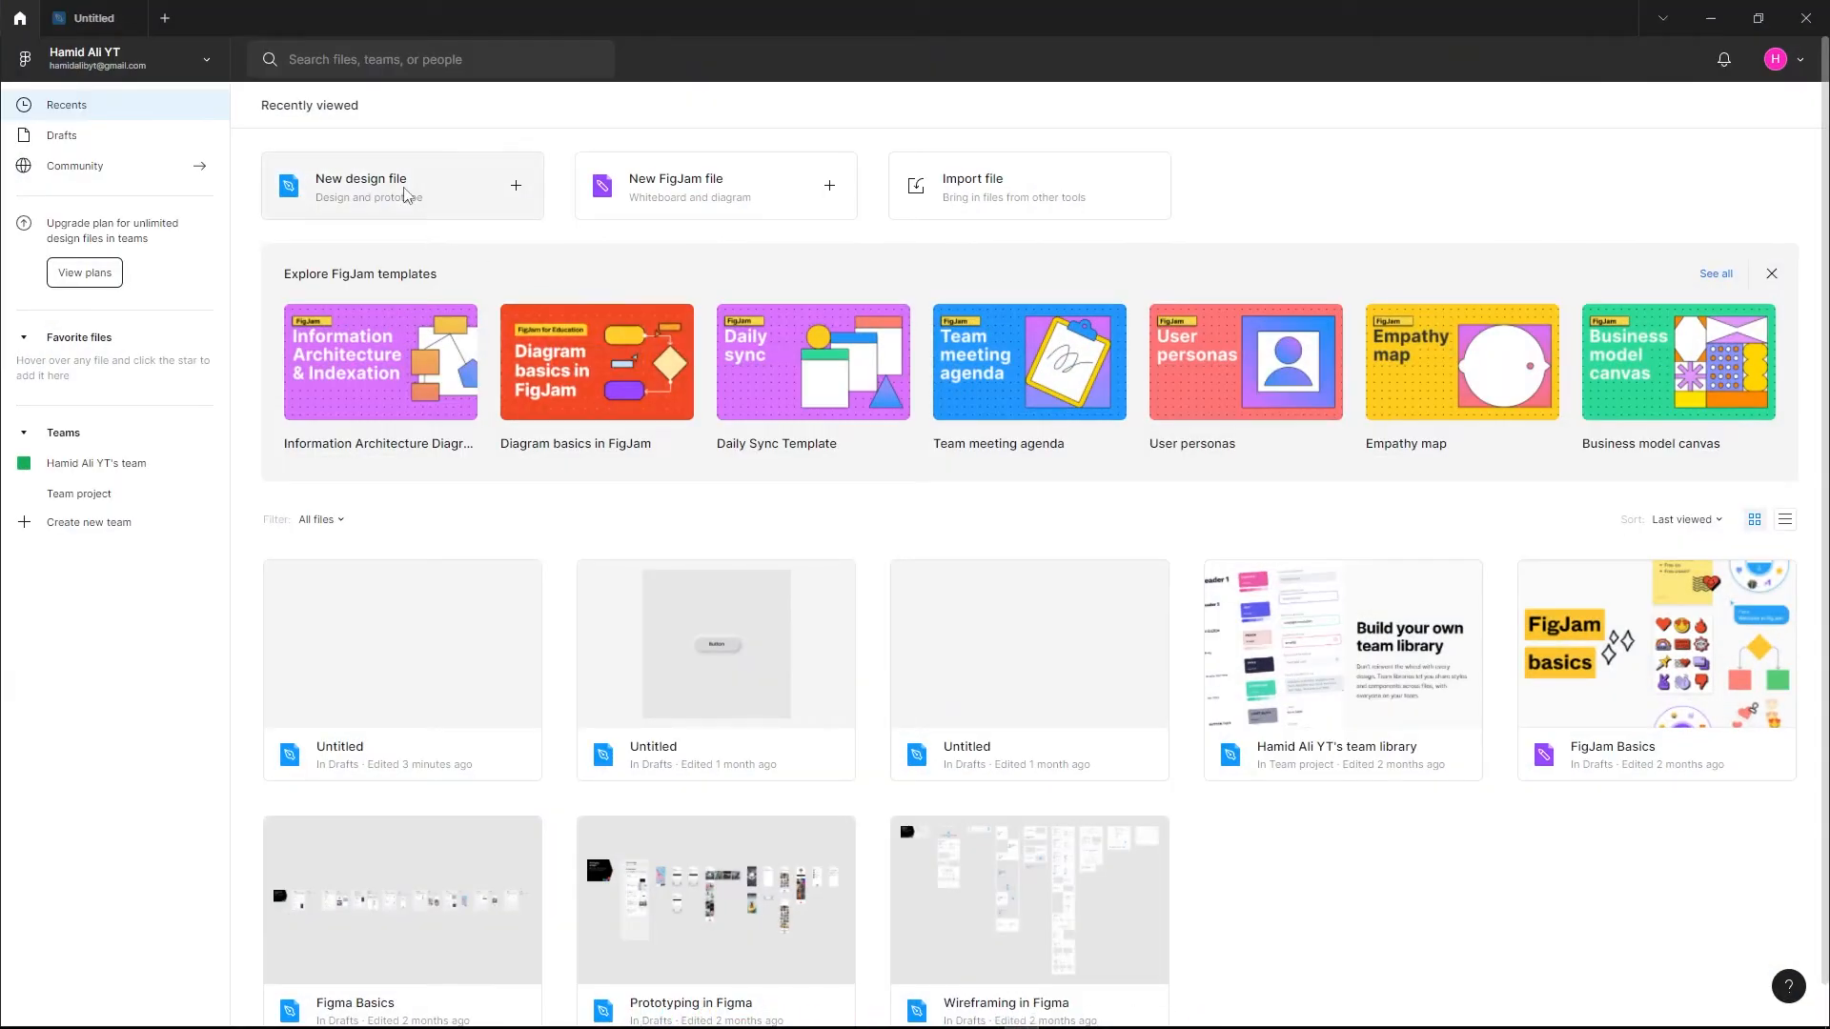
click(386, 196)
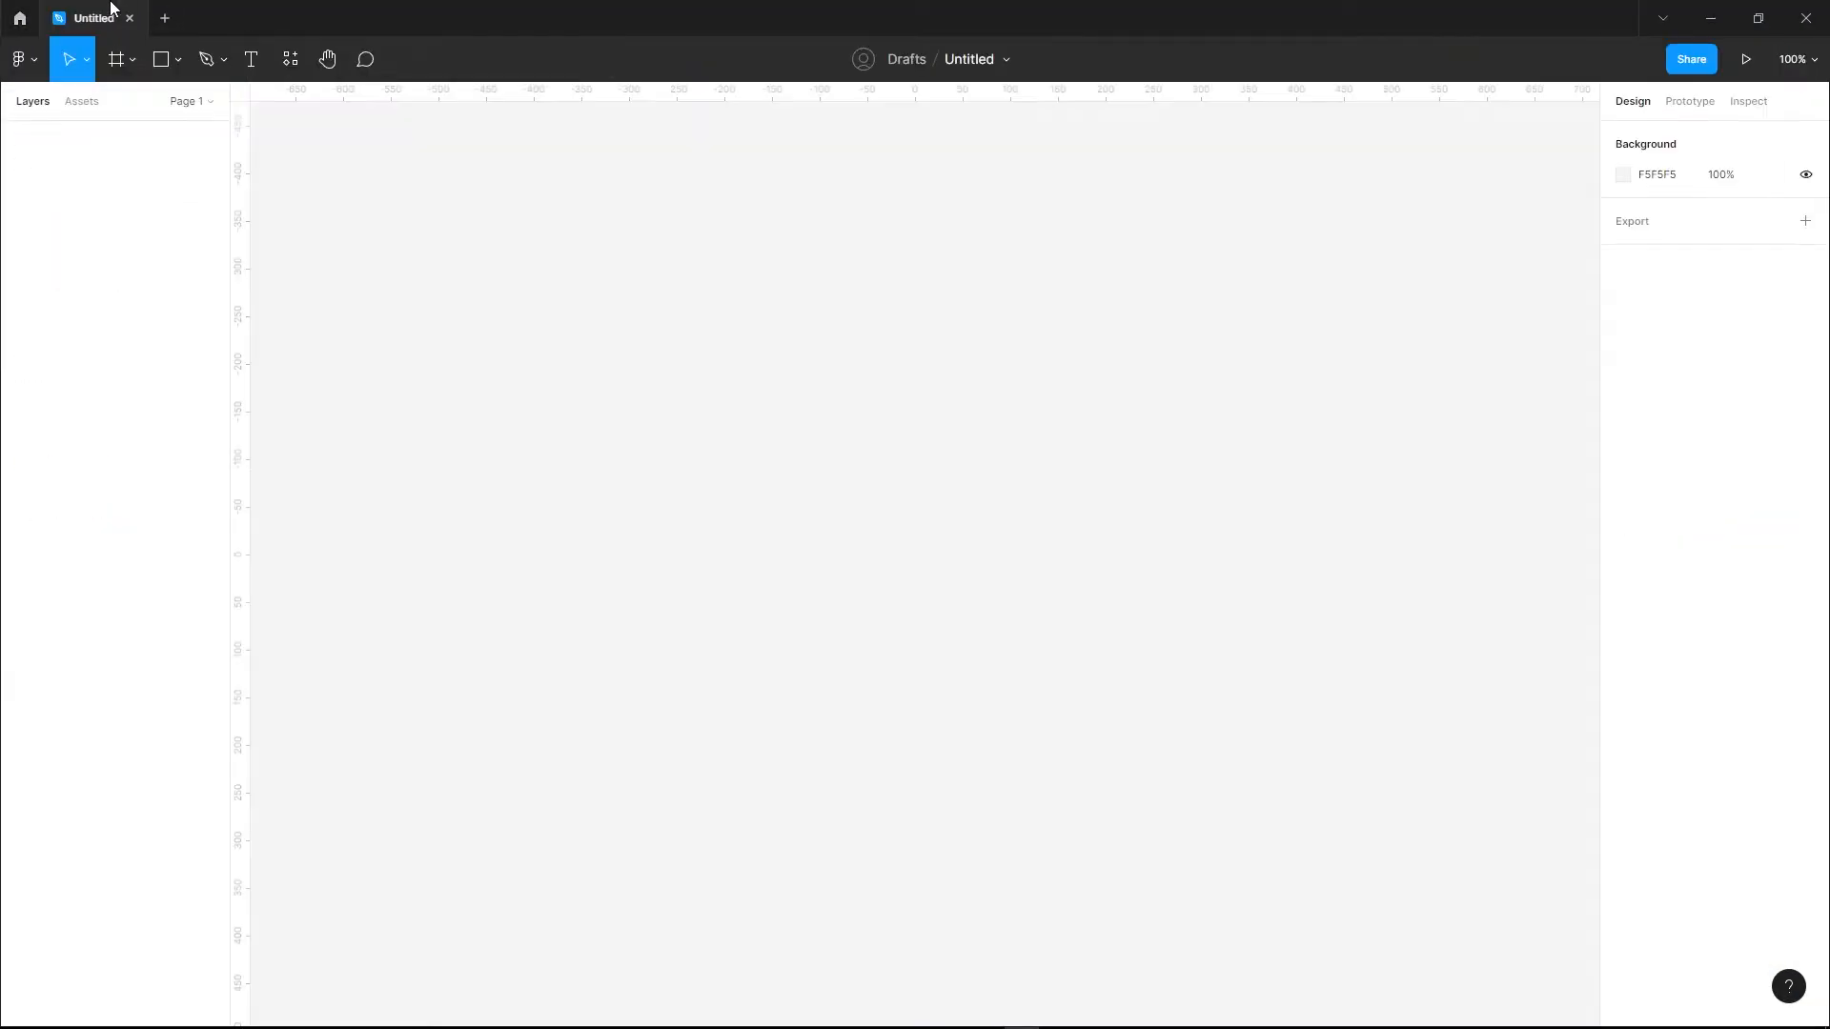
Draw a frame on the empty canvas and set its size to 153 × 93
click(115, 63)
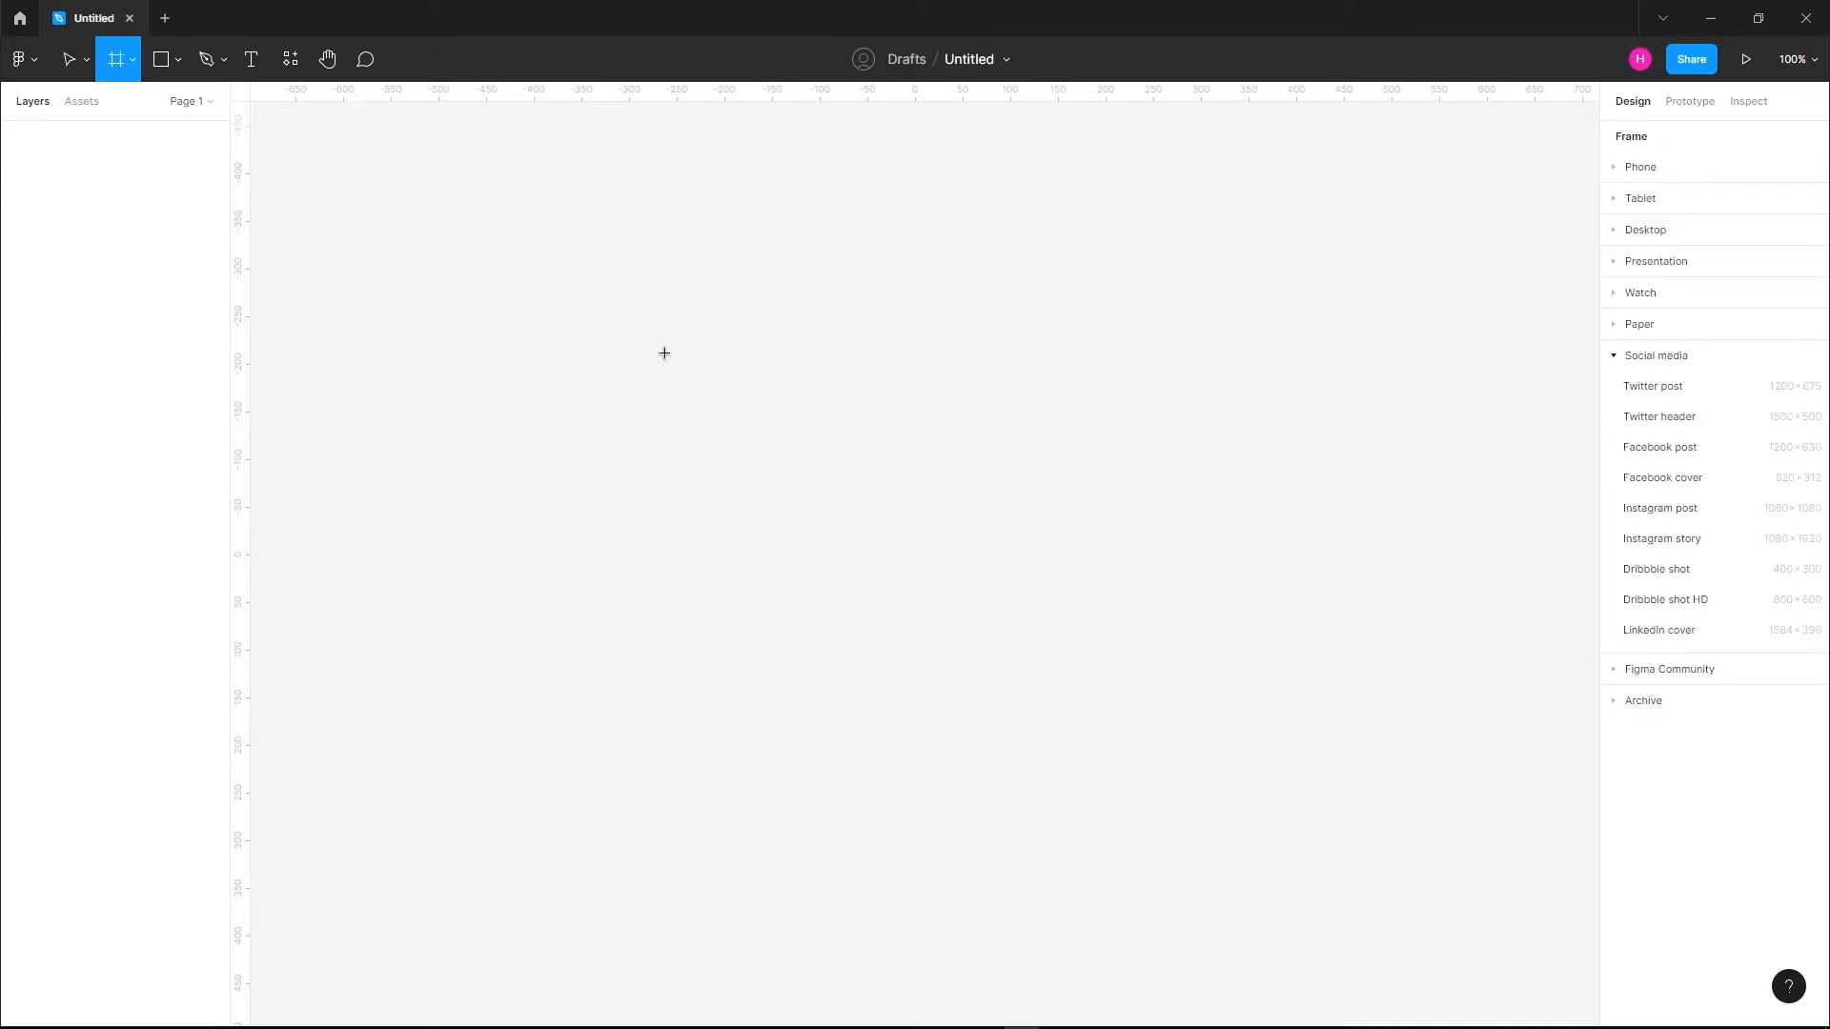
drag(649, 323, 859, 576)
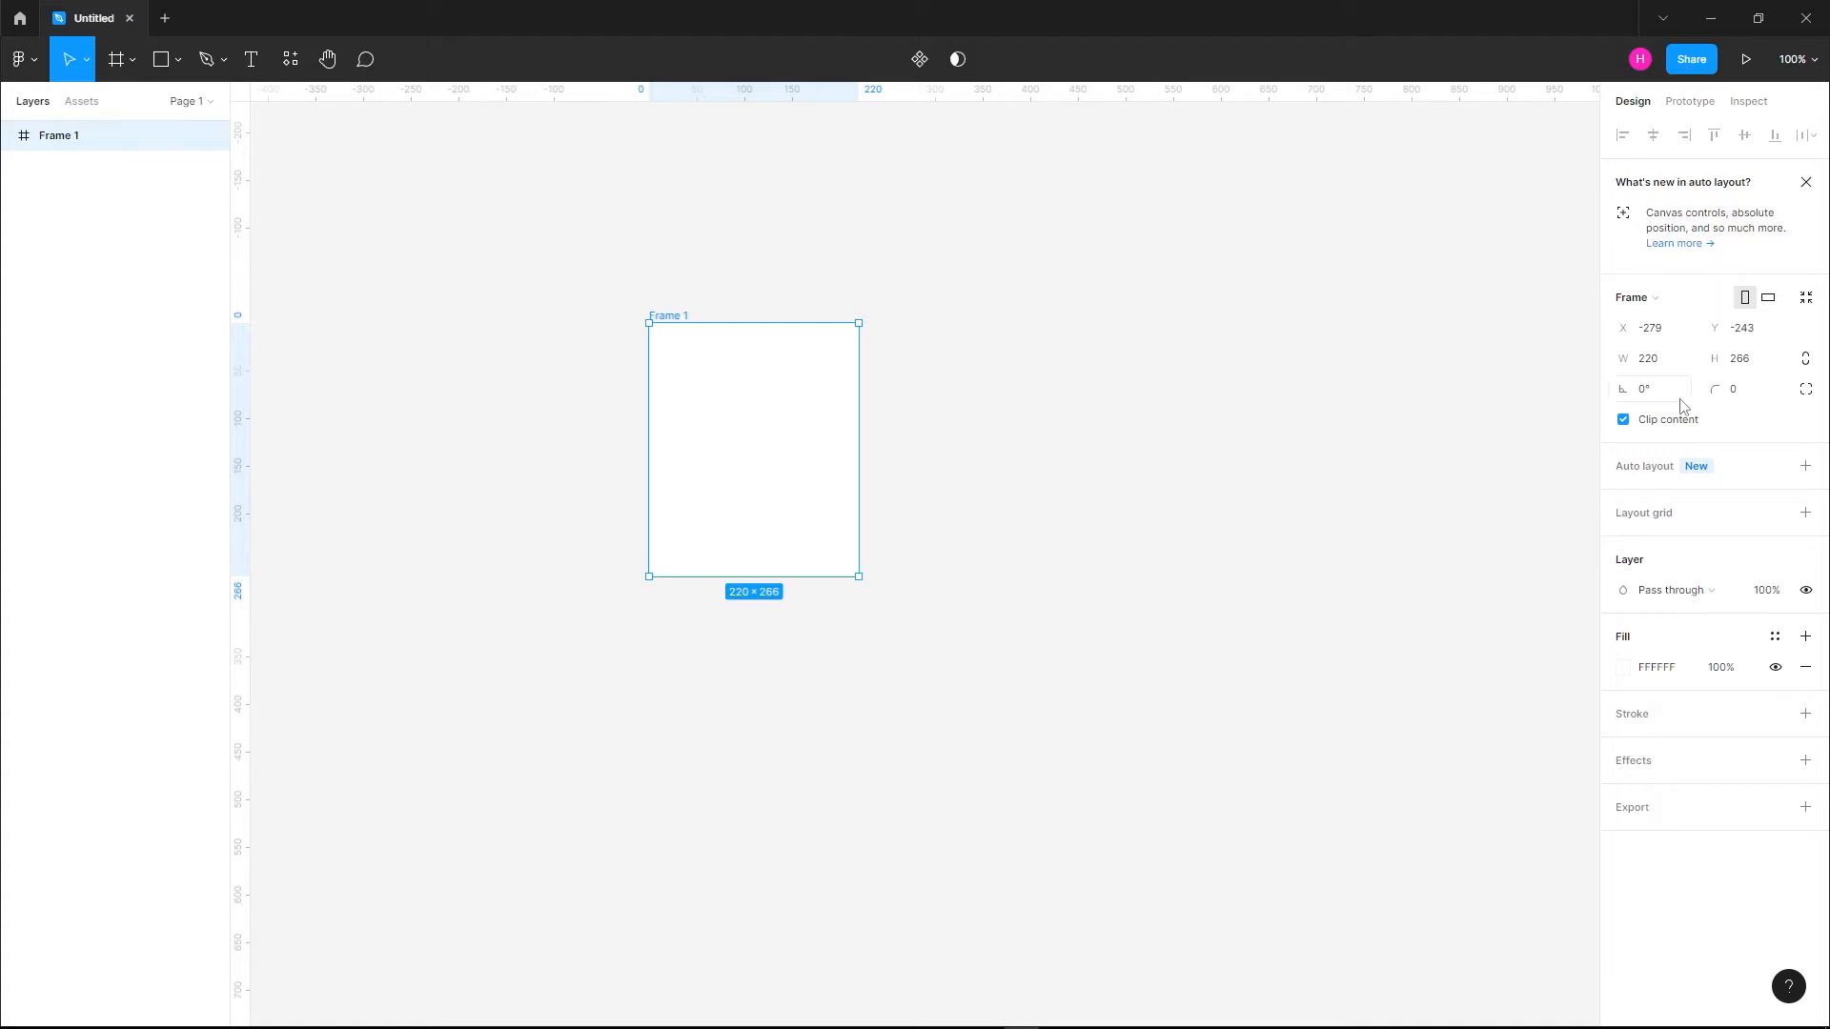
click(1655, 371)
click(1762, 372)
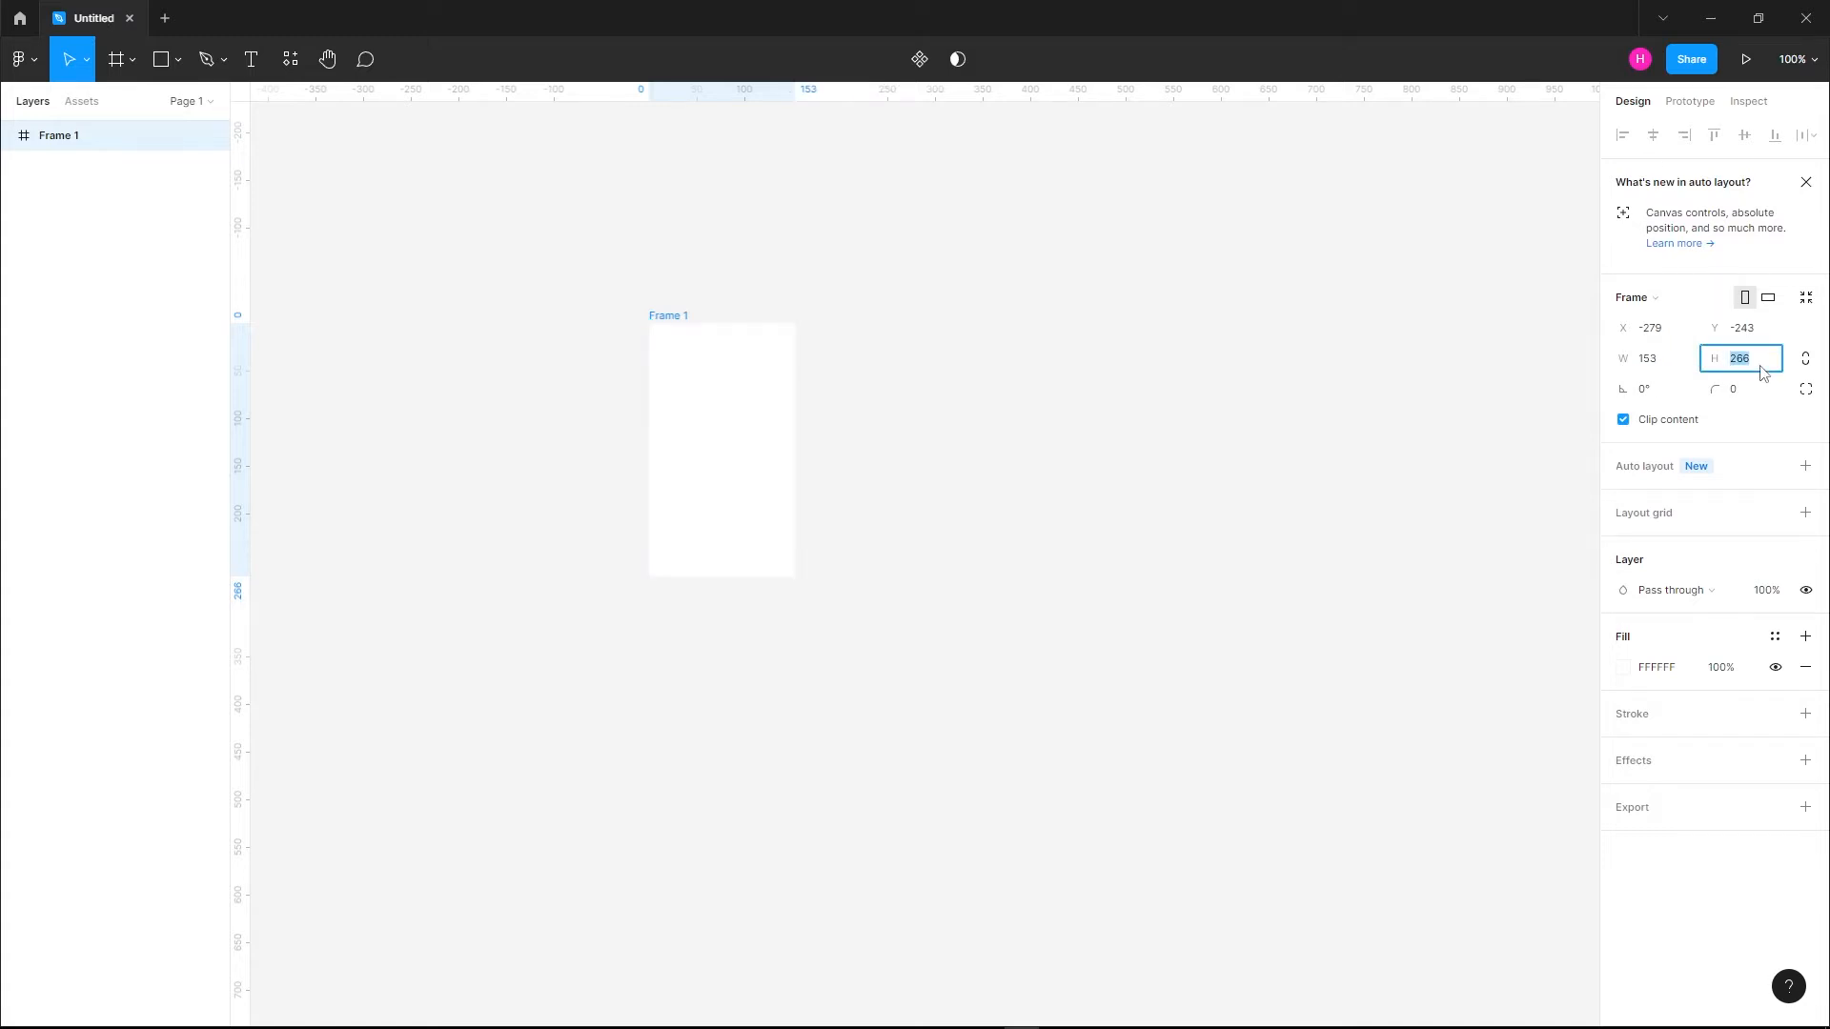
text(93)
key(Return)
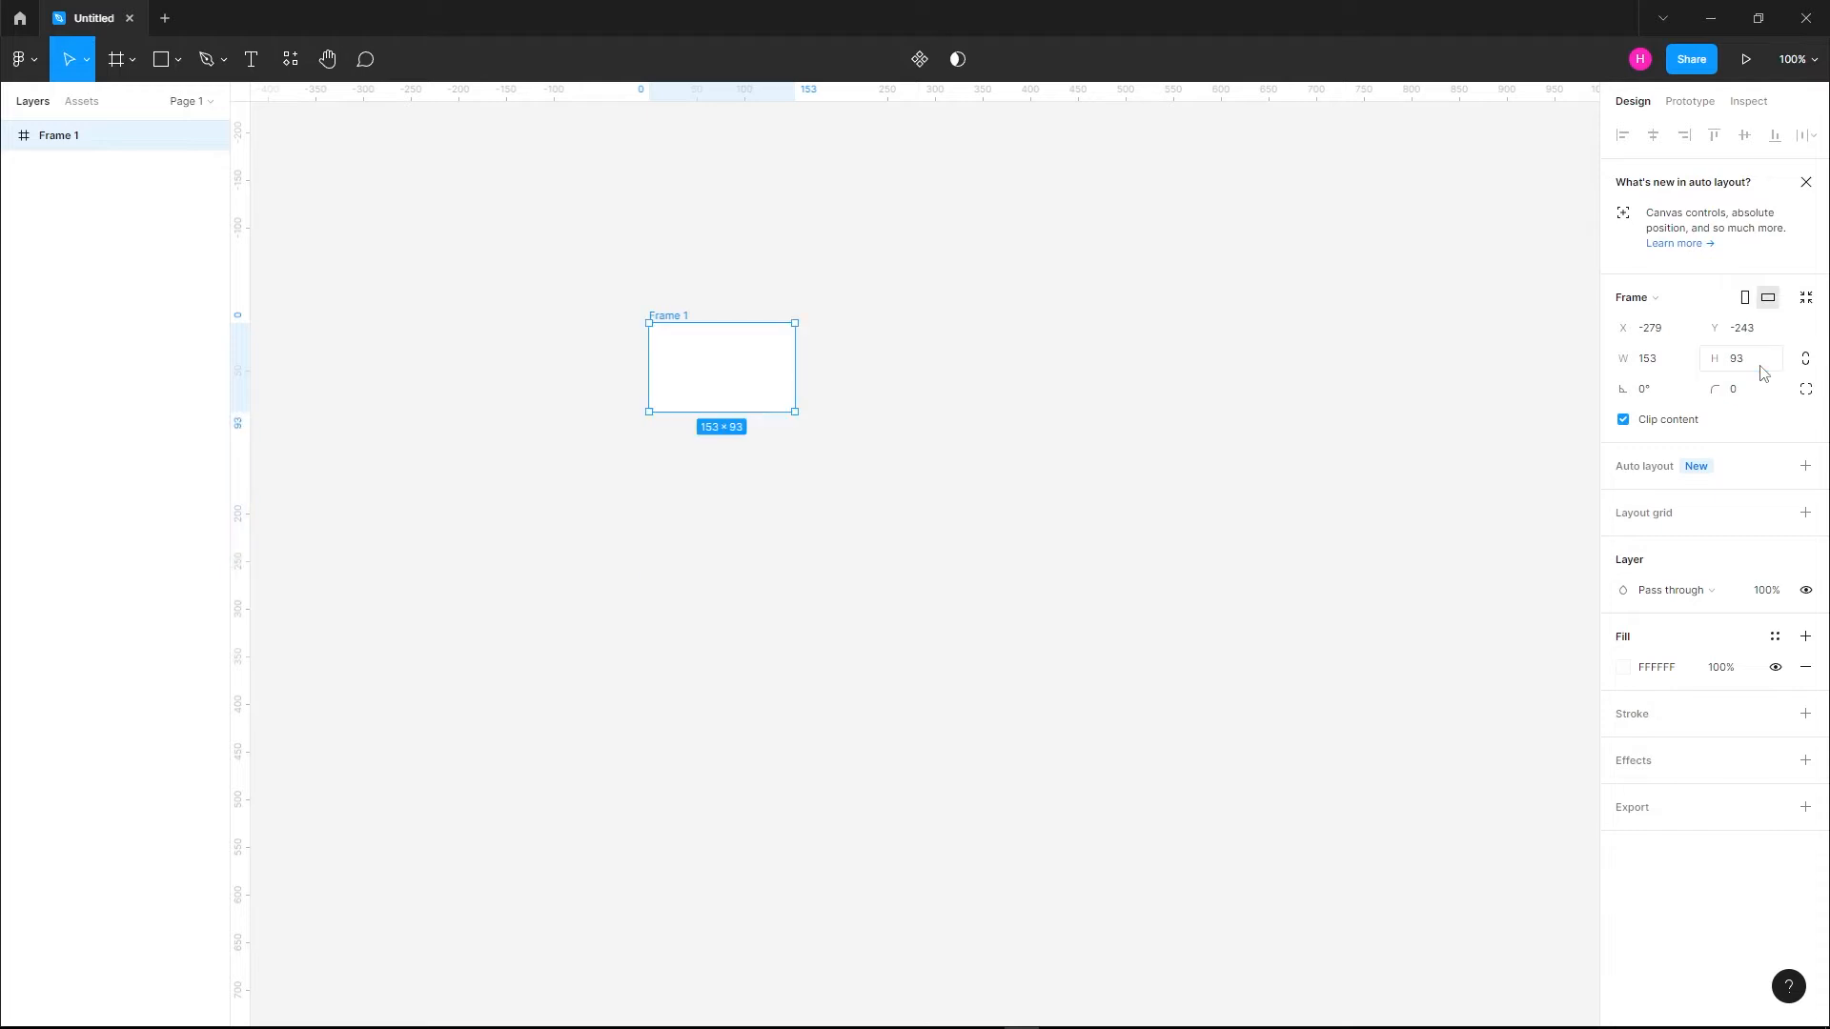
click(1511, 408)
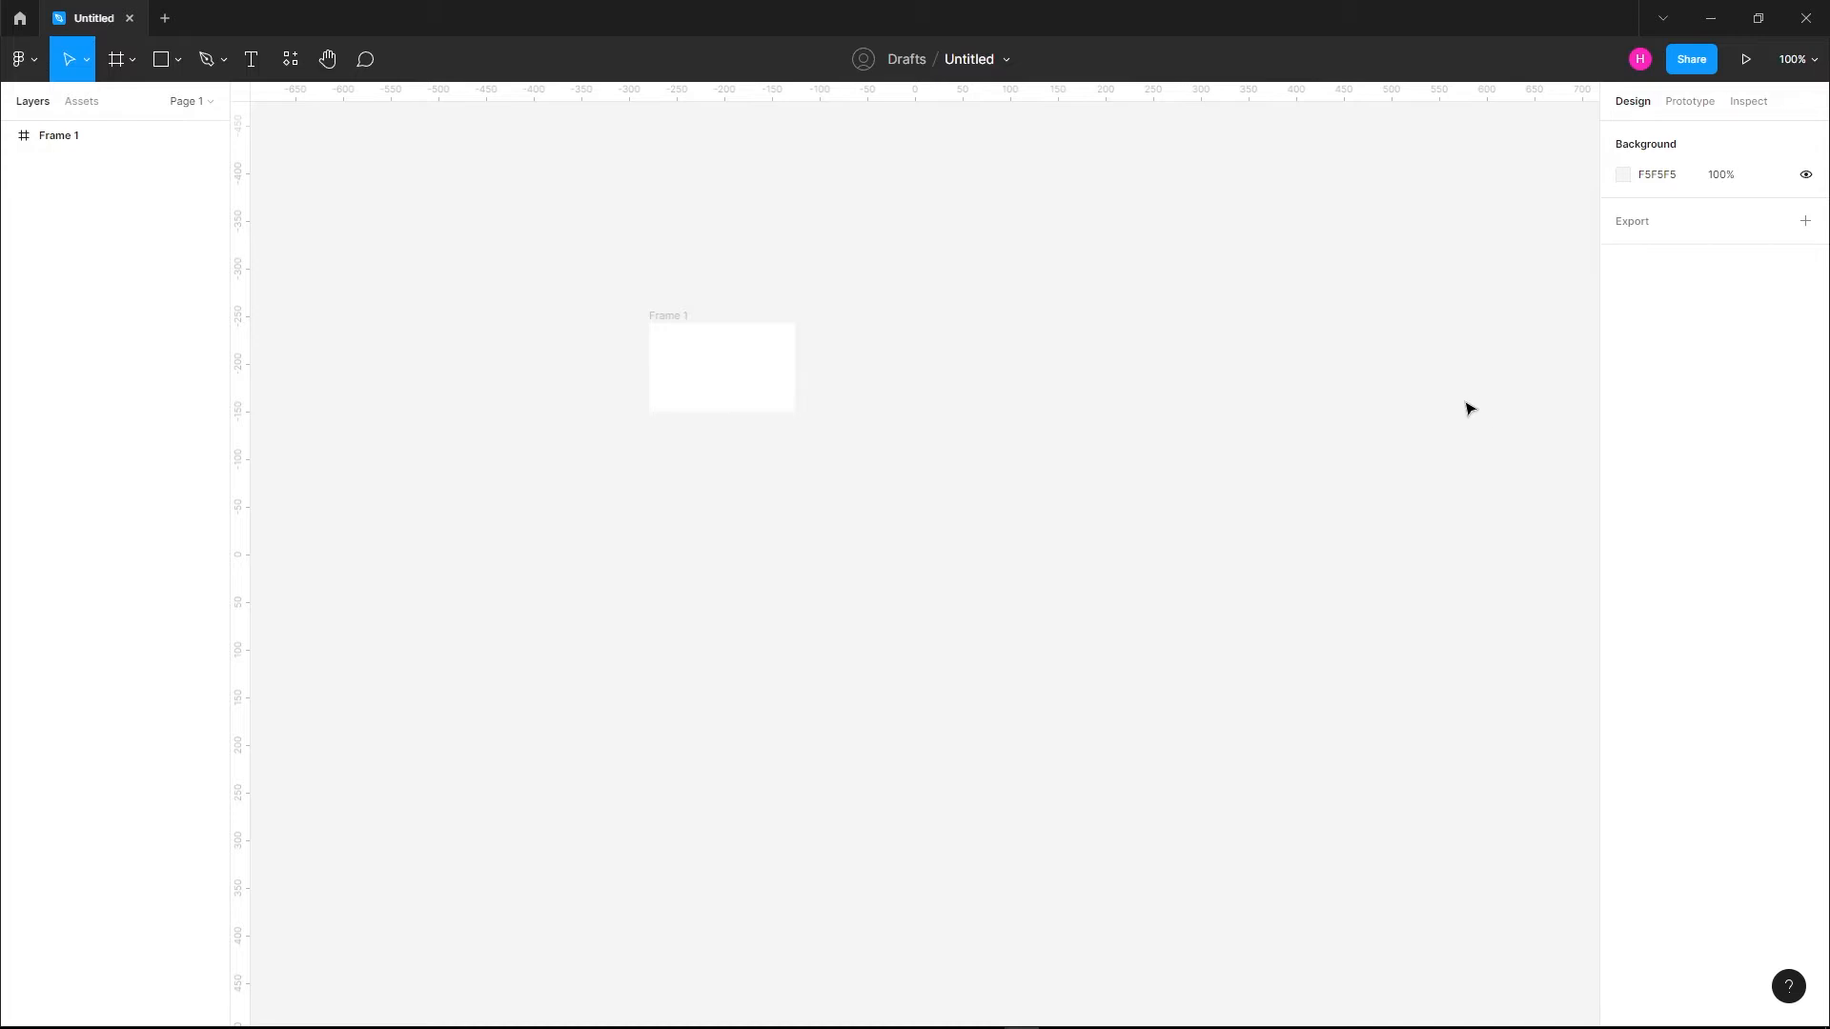
Round the frame into a pill shape with a corner radius of 500
click(783, 354)
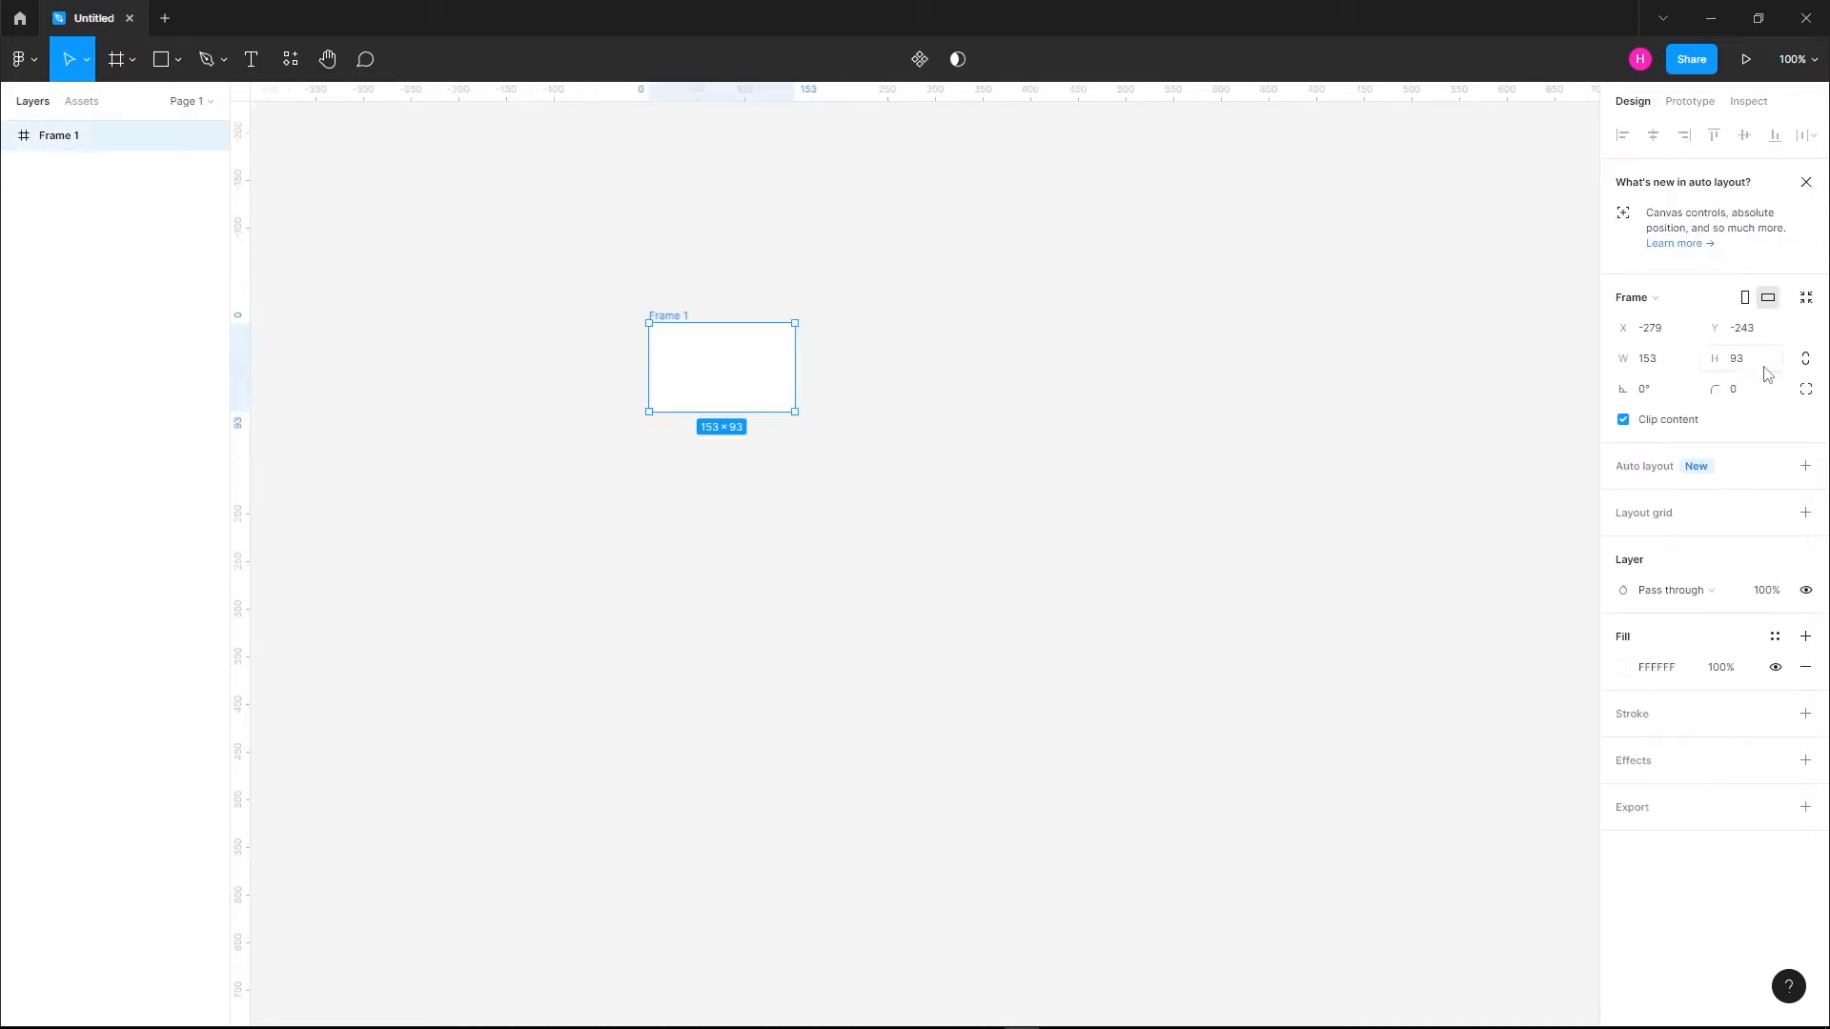
click(1750, 395)
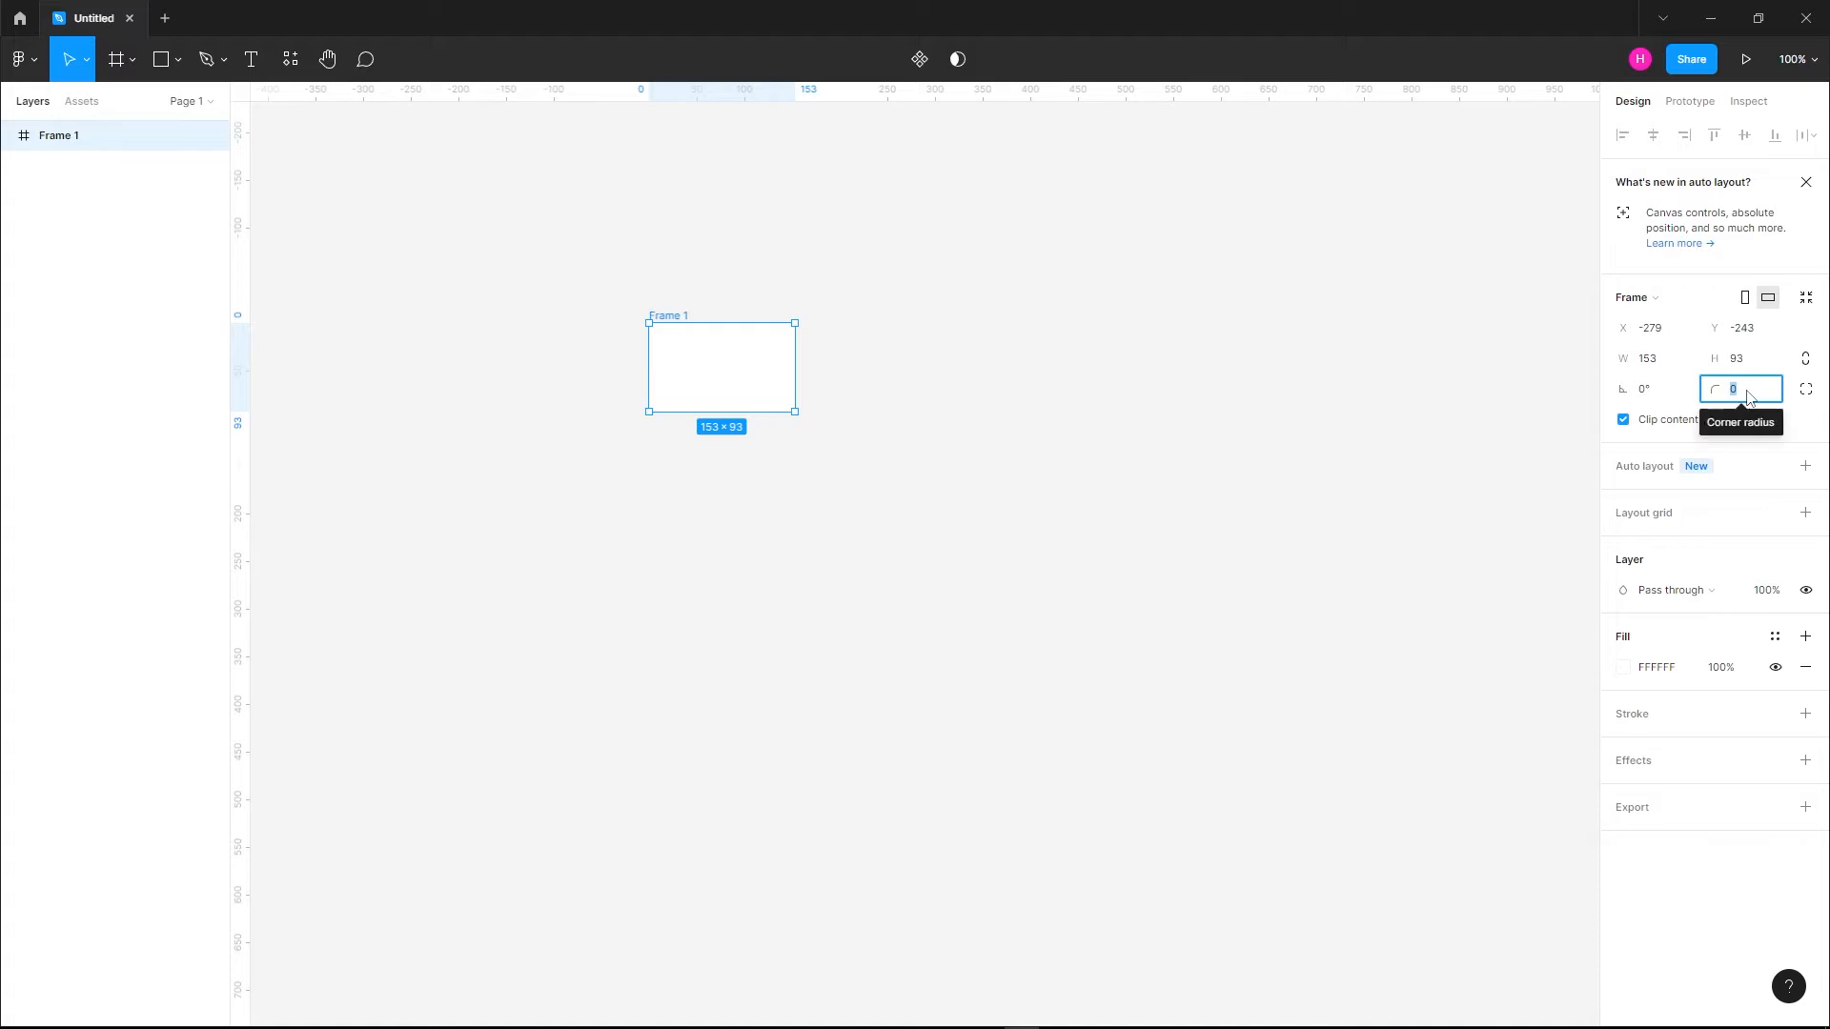
text(500)
key(Return)
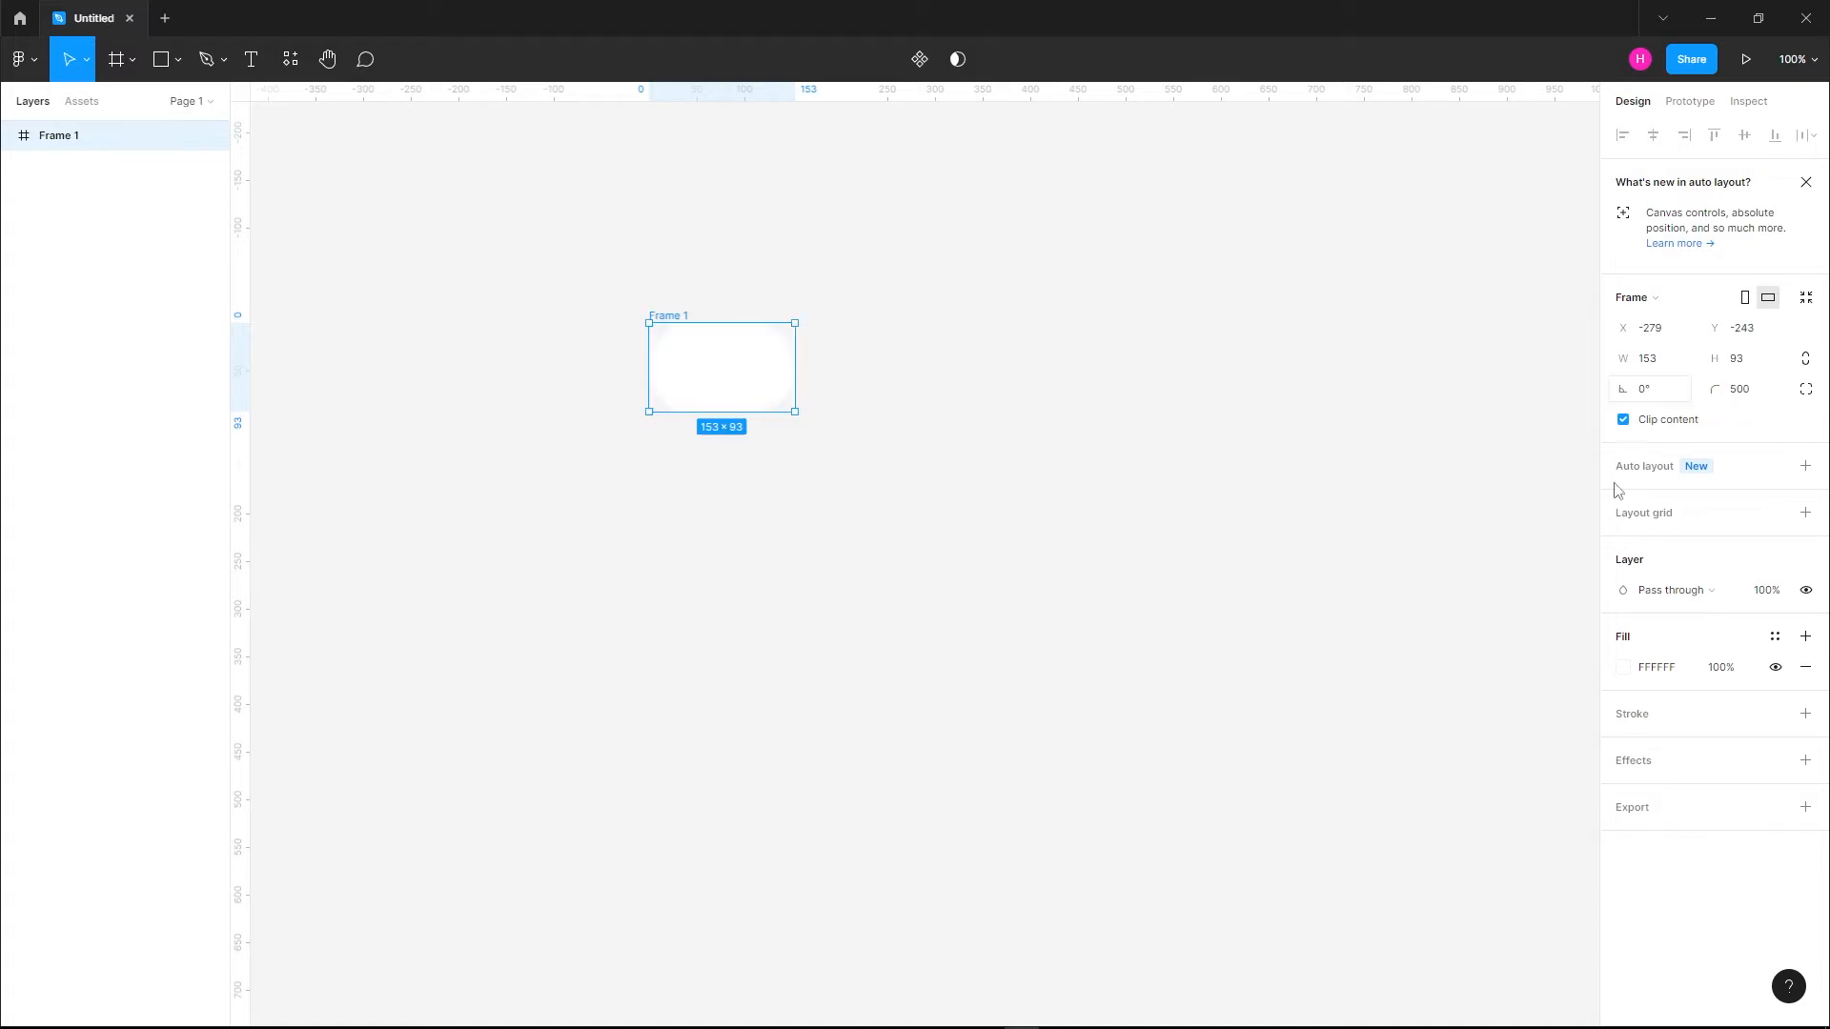
Set the pill-shaped frame's fill color to C5D1DC
click(1619, 669)
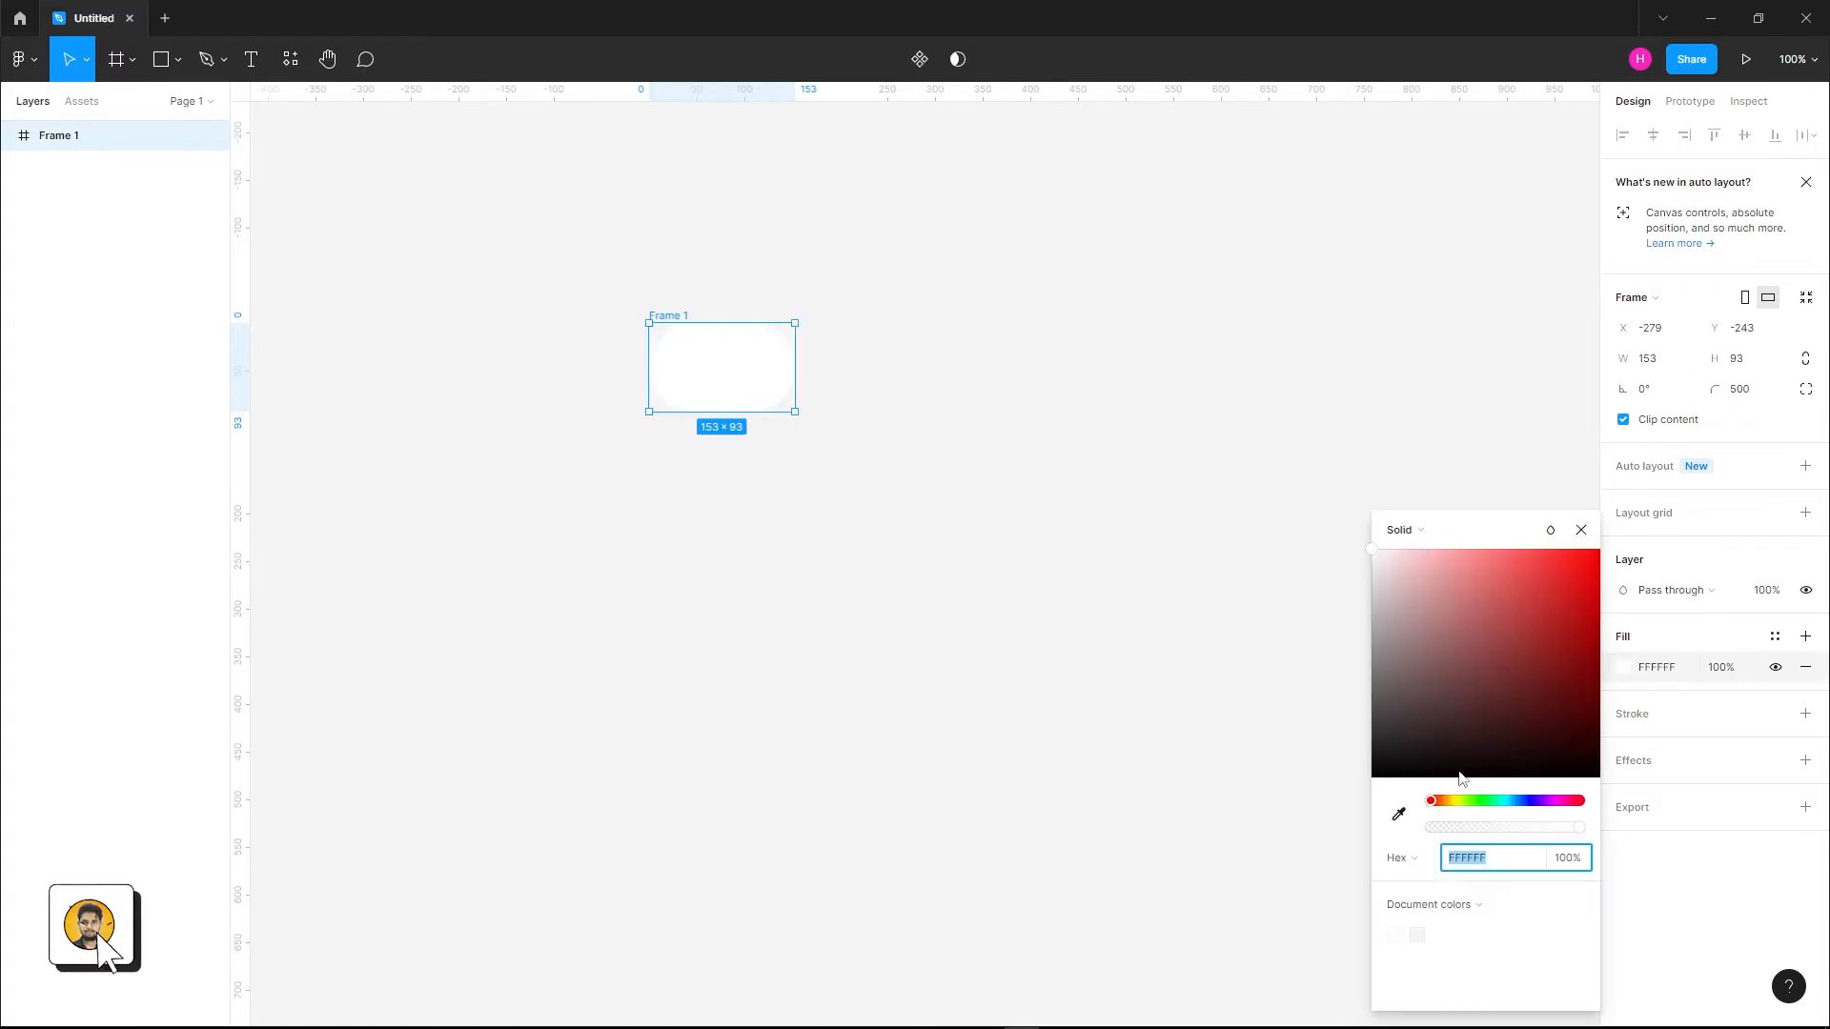
click(1513, 857)
text(c)
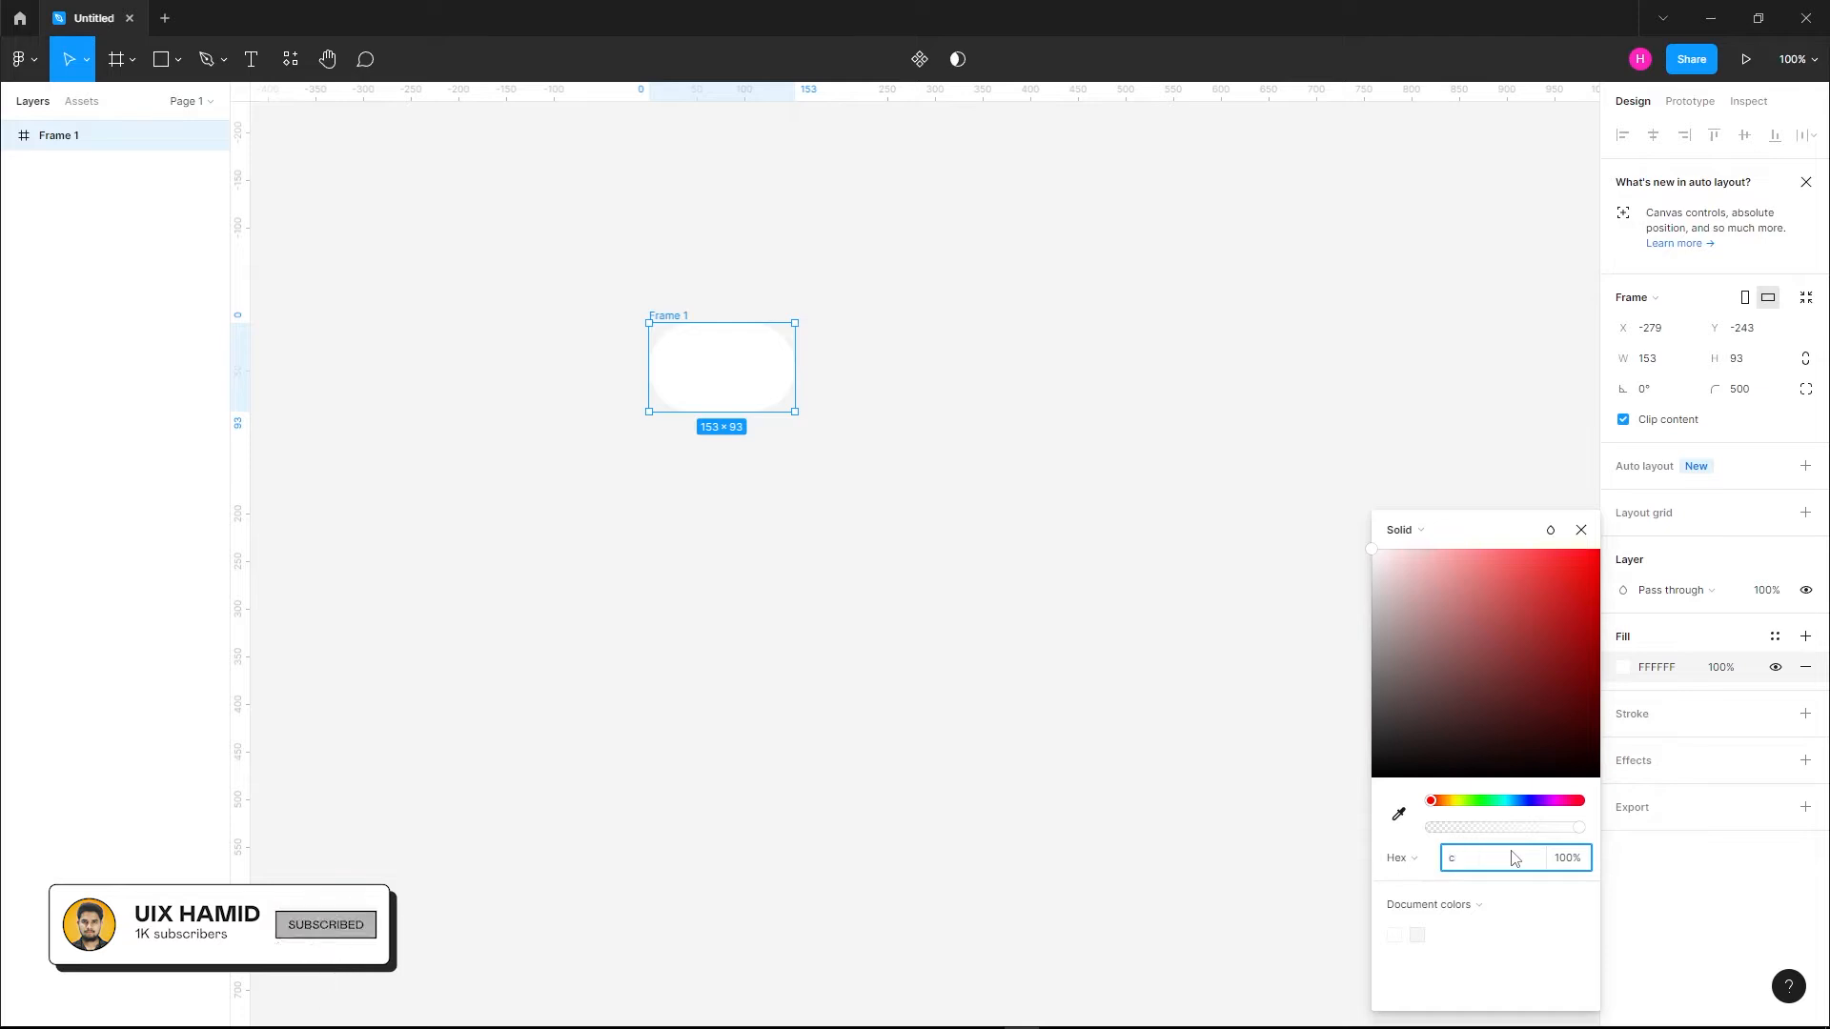
text(5d1)
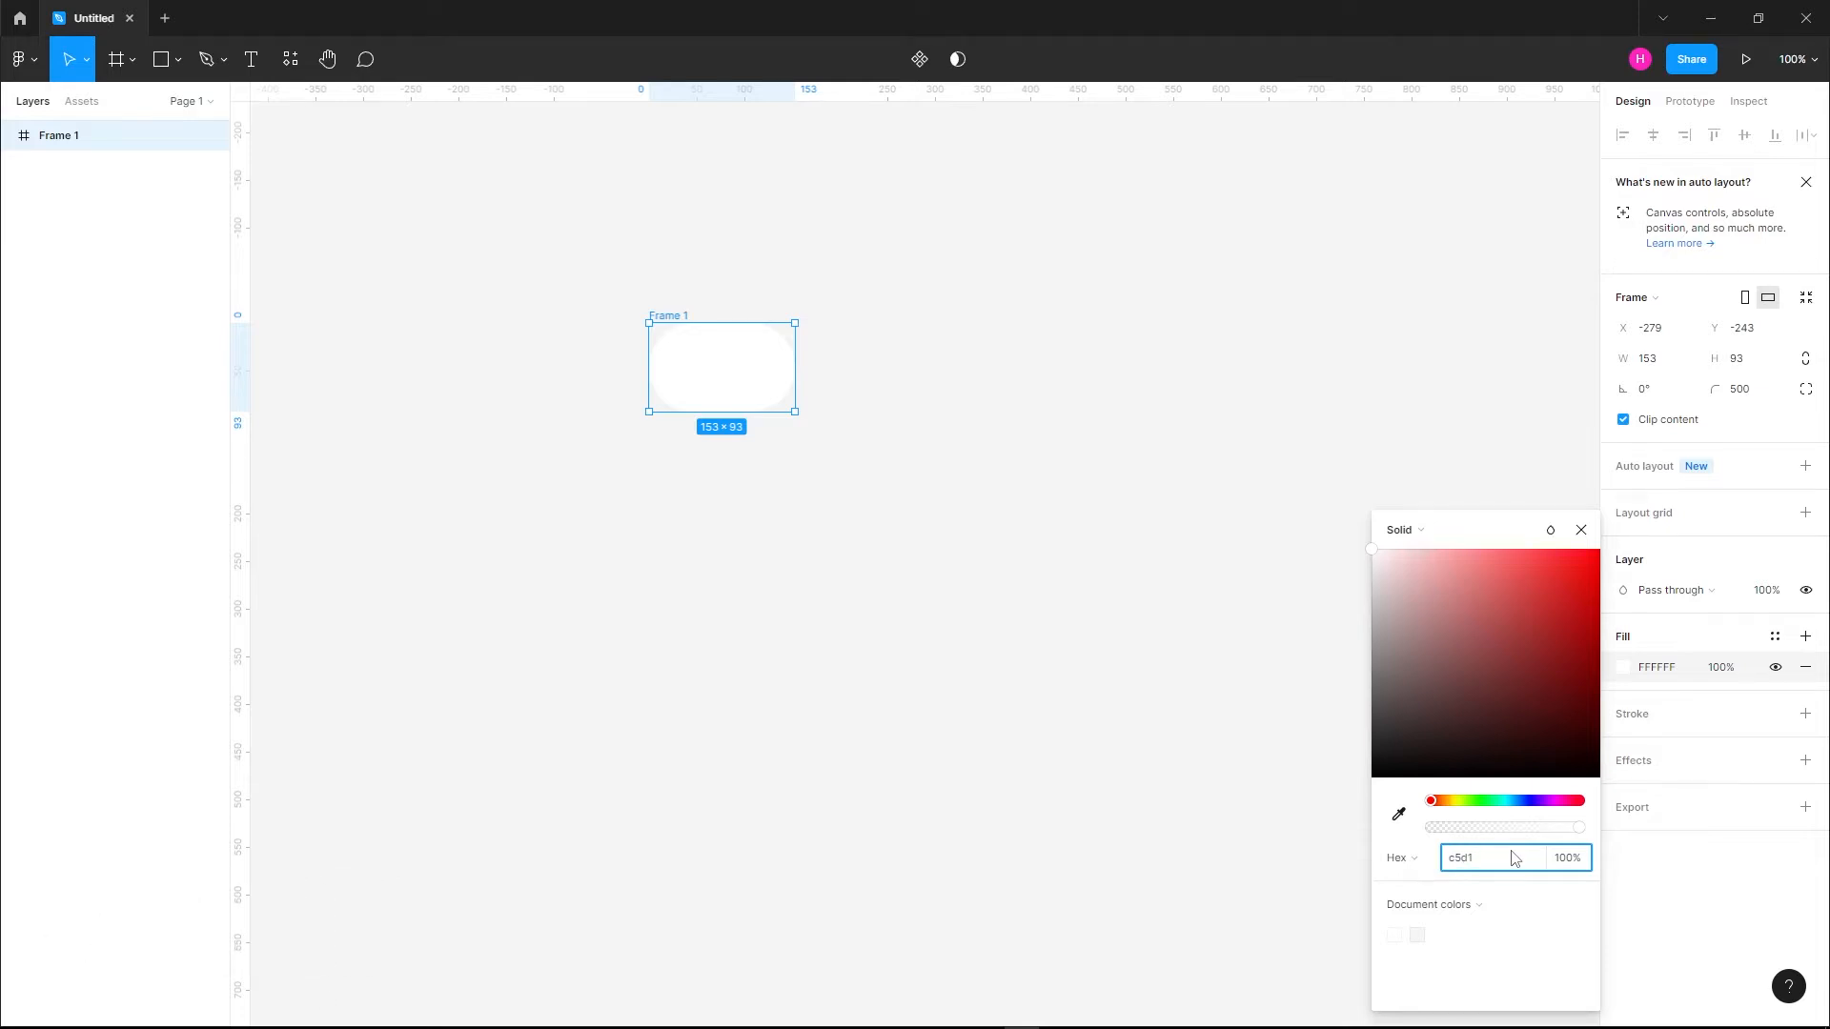
text(dc)
key(Return)
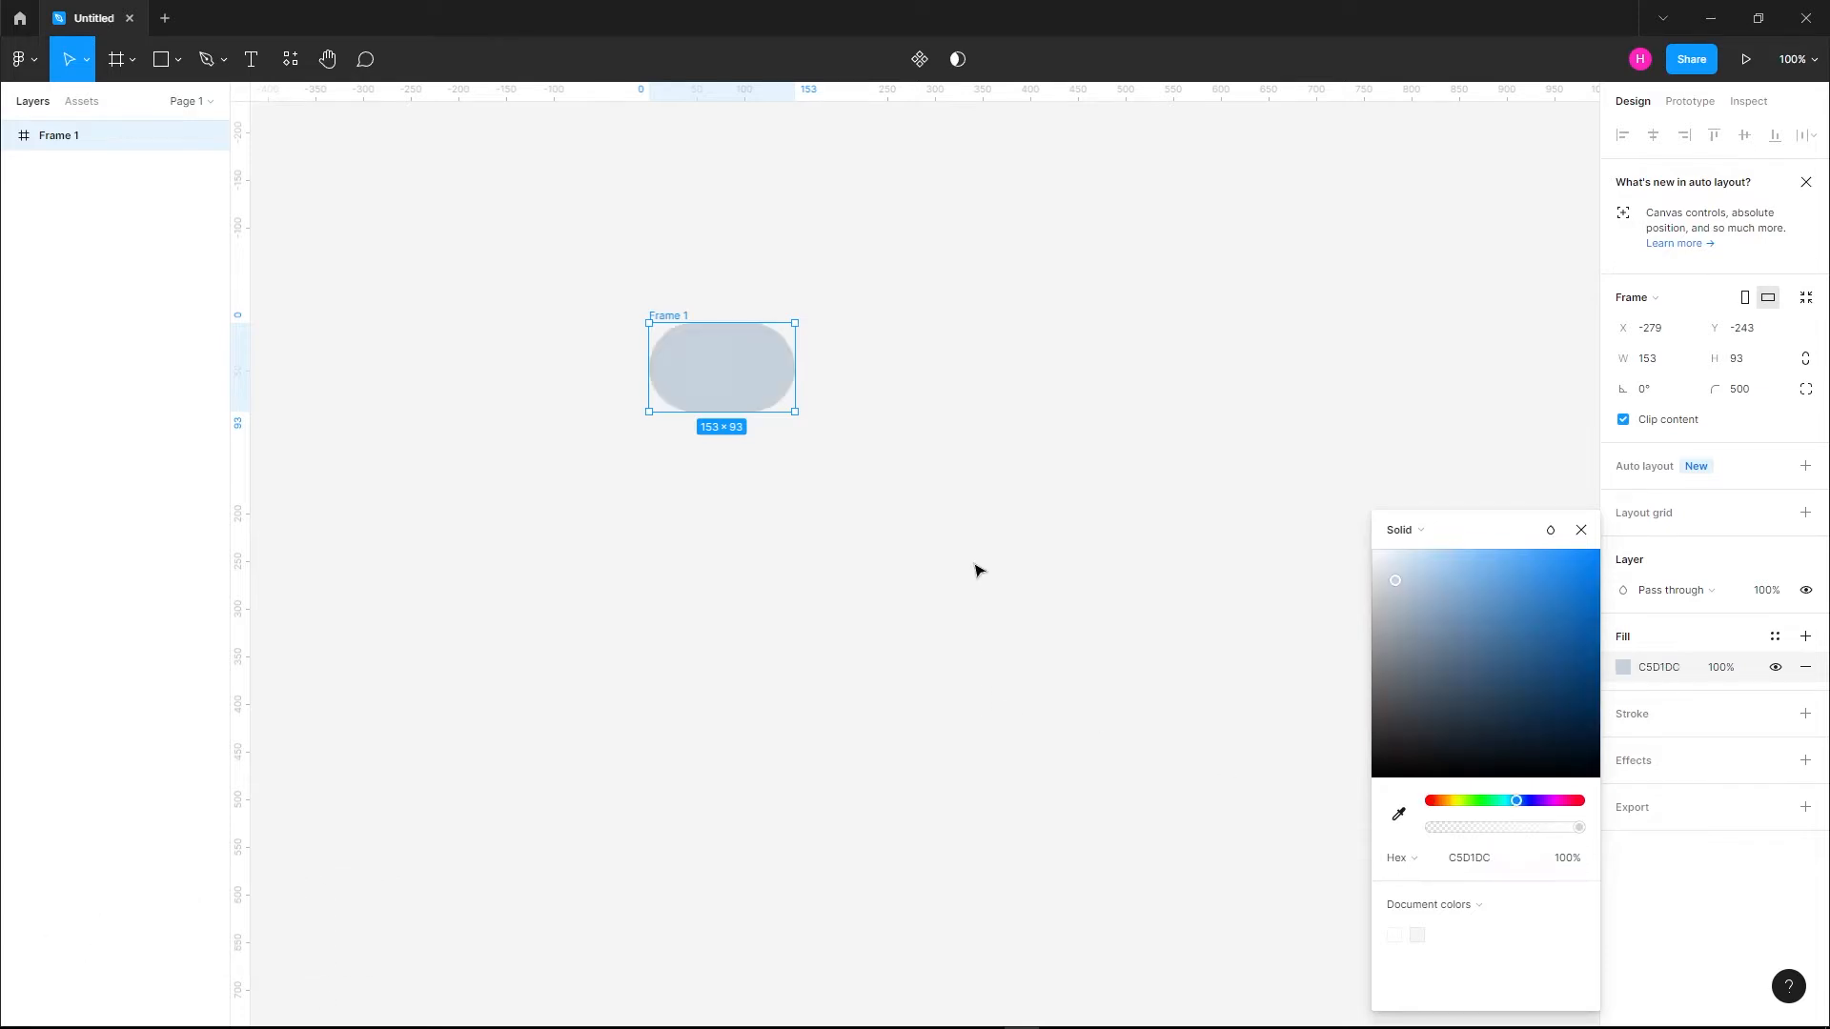
click(976, 570)
Draw a circle about 47 × 47 near the middle of the pill-shaped frame
scroll(732, 339, up, 5)
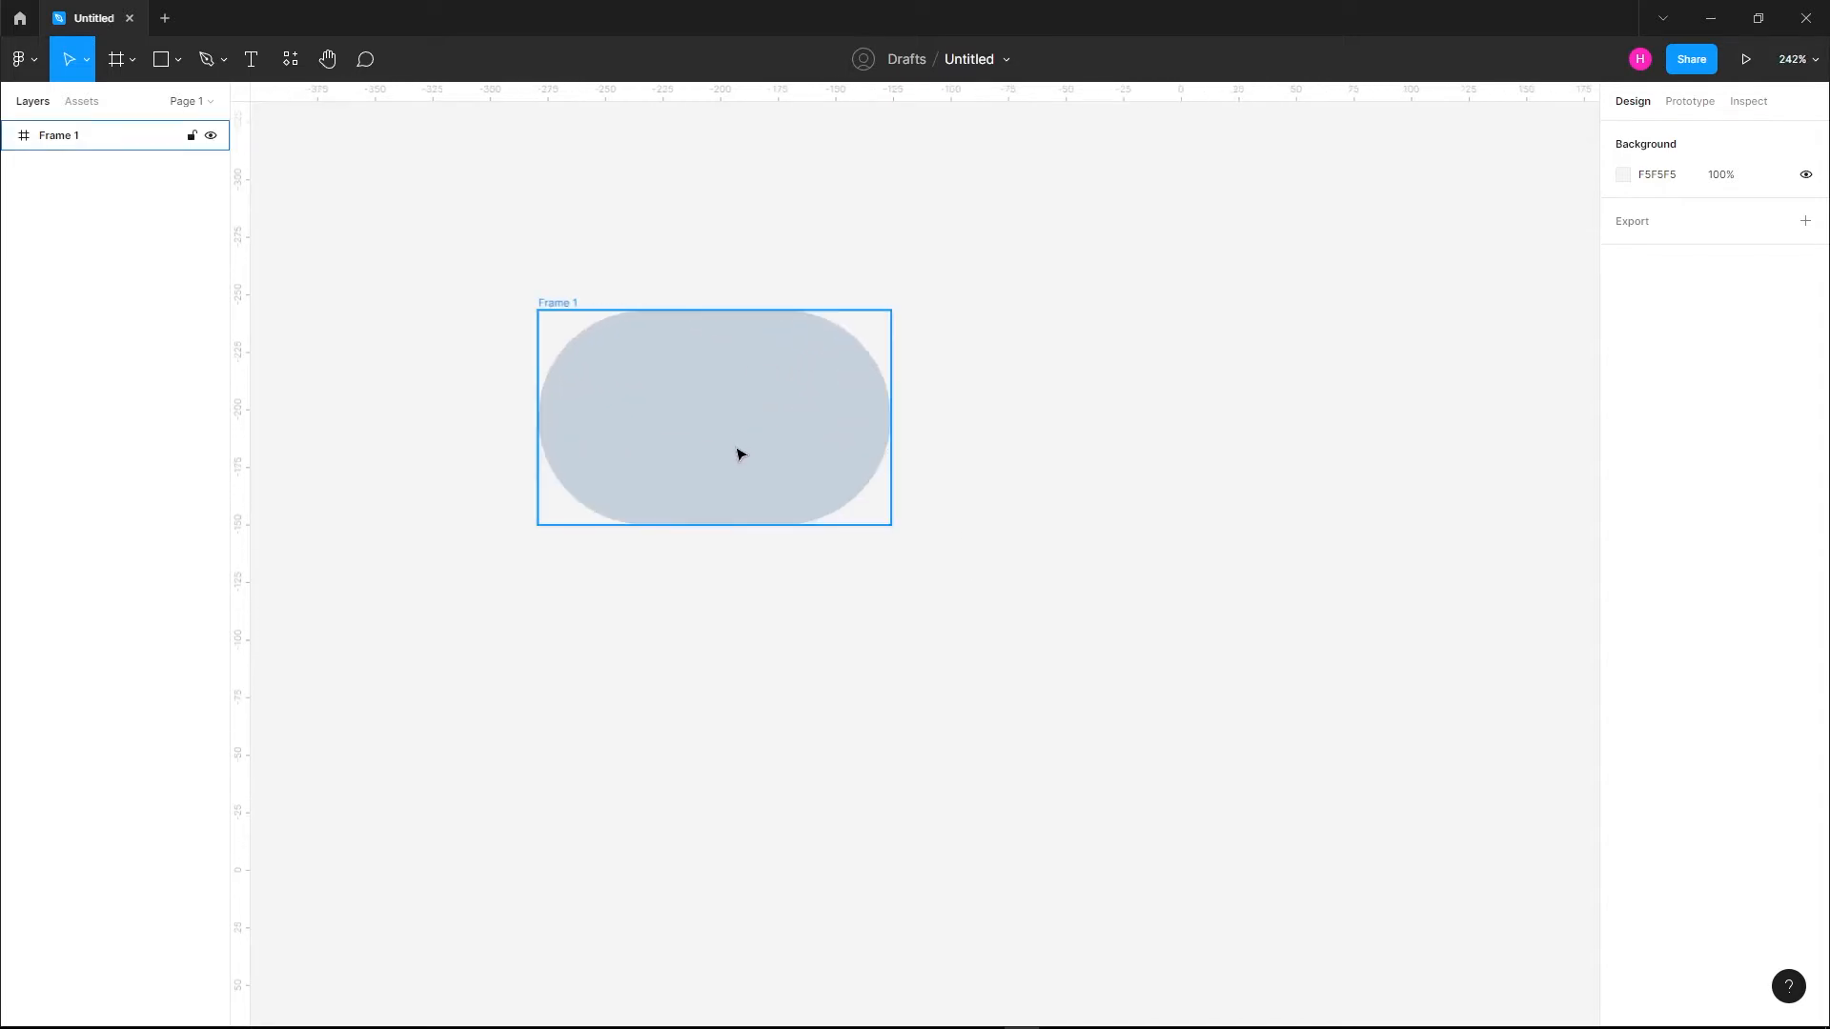
drag(775, 476, 786, 481)
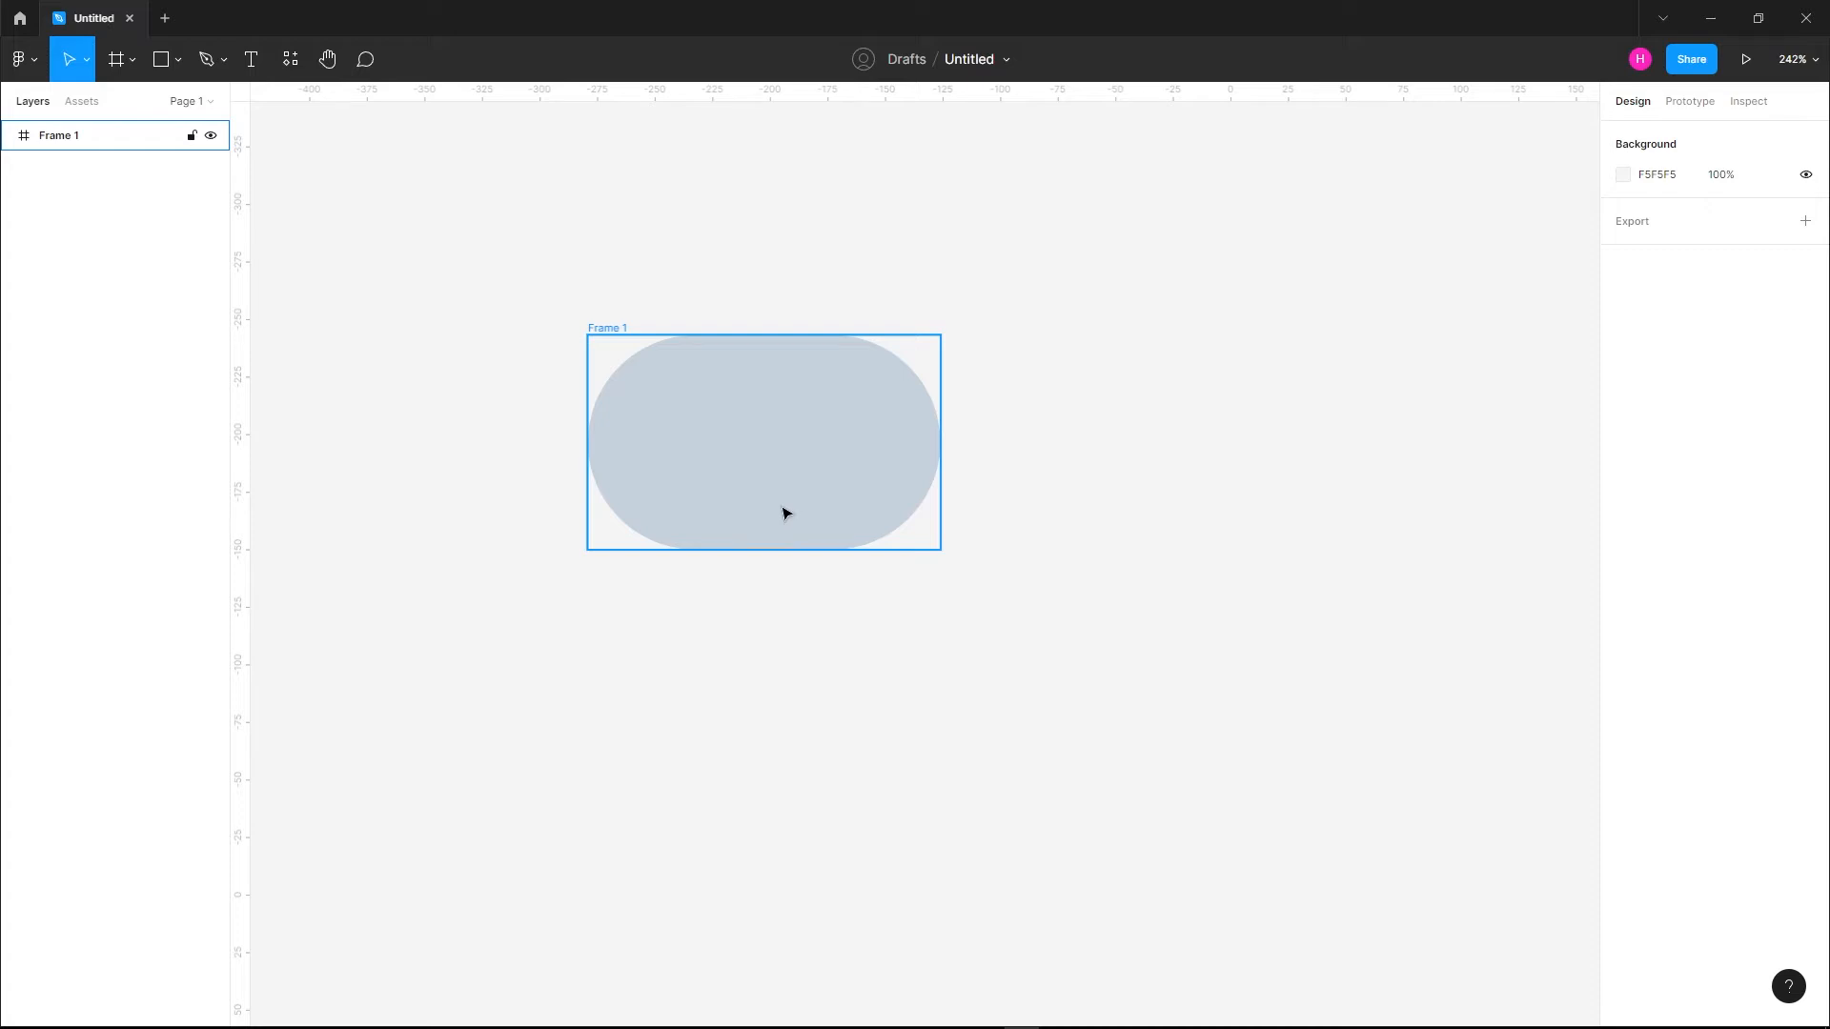
click(178, 61)
click(189, 172)
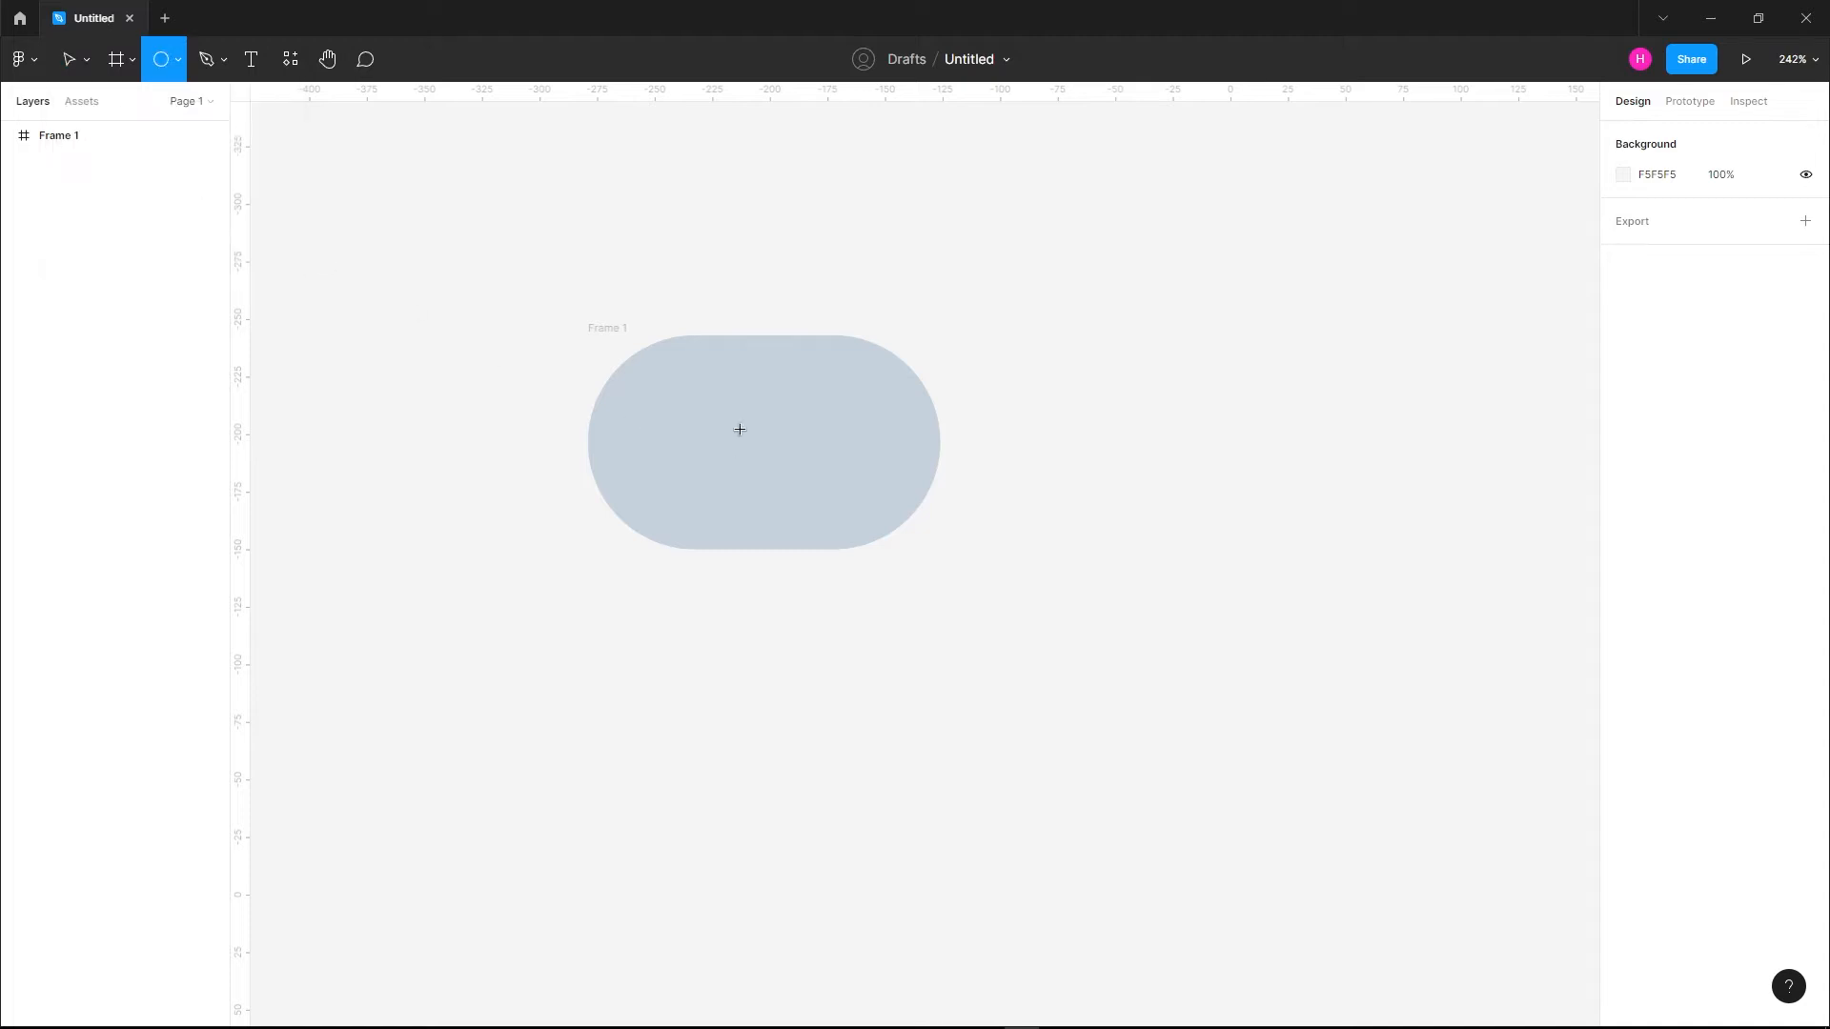
drag(712, 404, 820, 507)
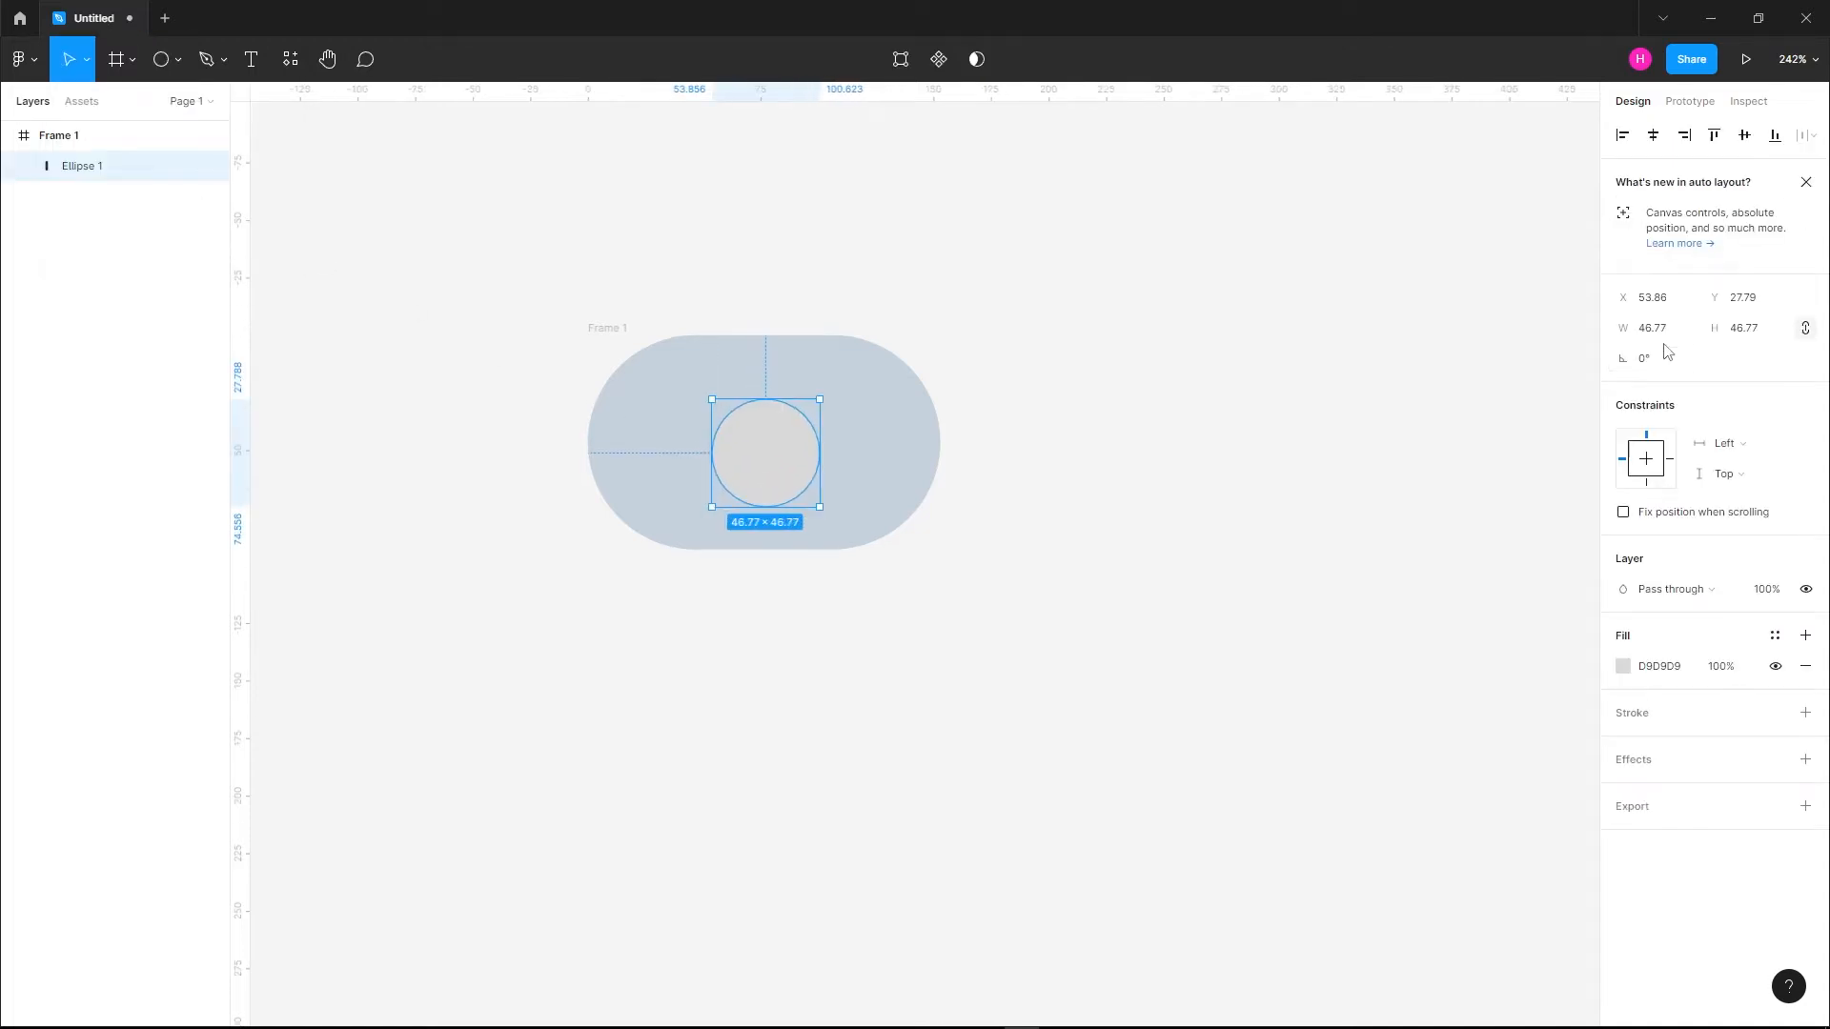
Set the circle's size to 80 × 80 and center it horizontally and vertically in the frame
click(1653, 329)
text(80)
key(Tab)
text(8)
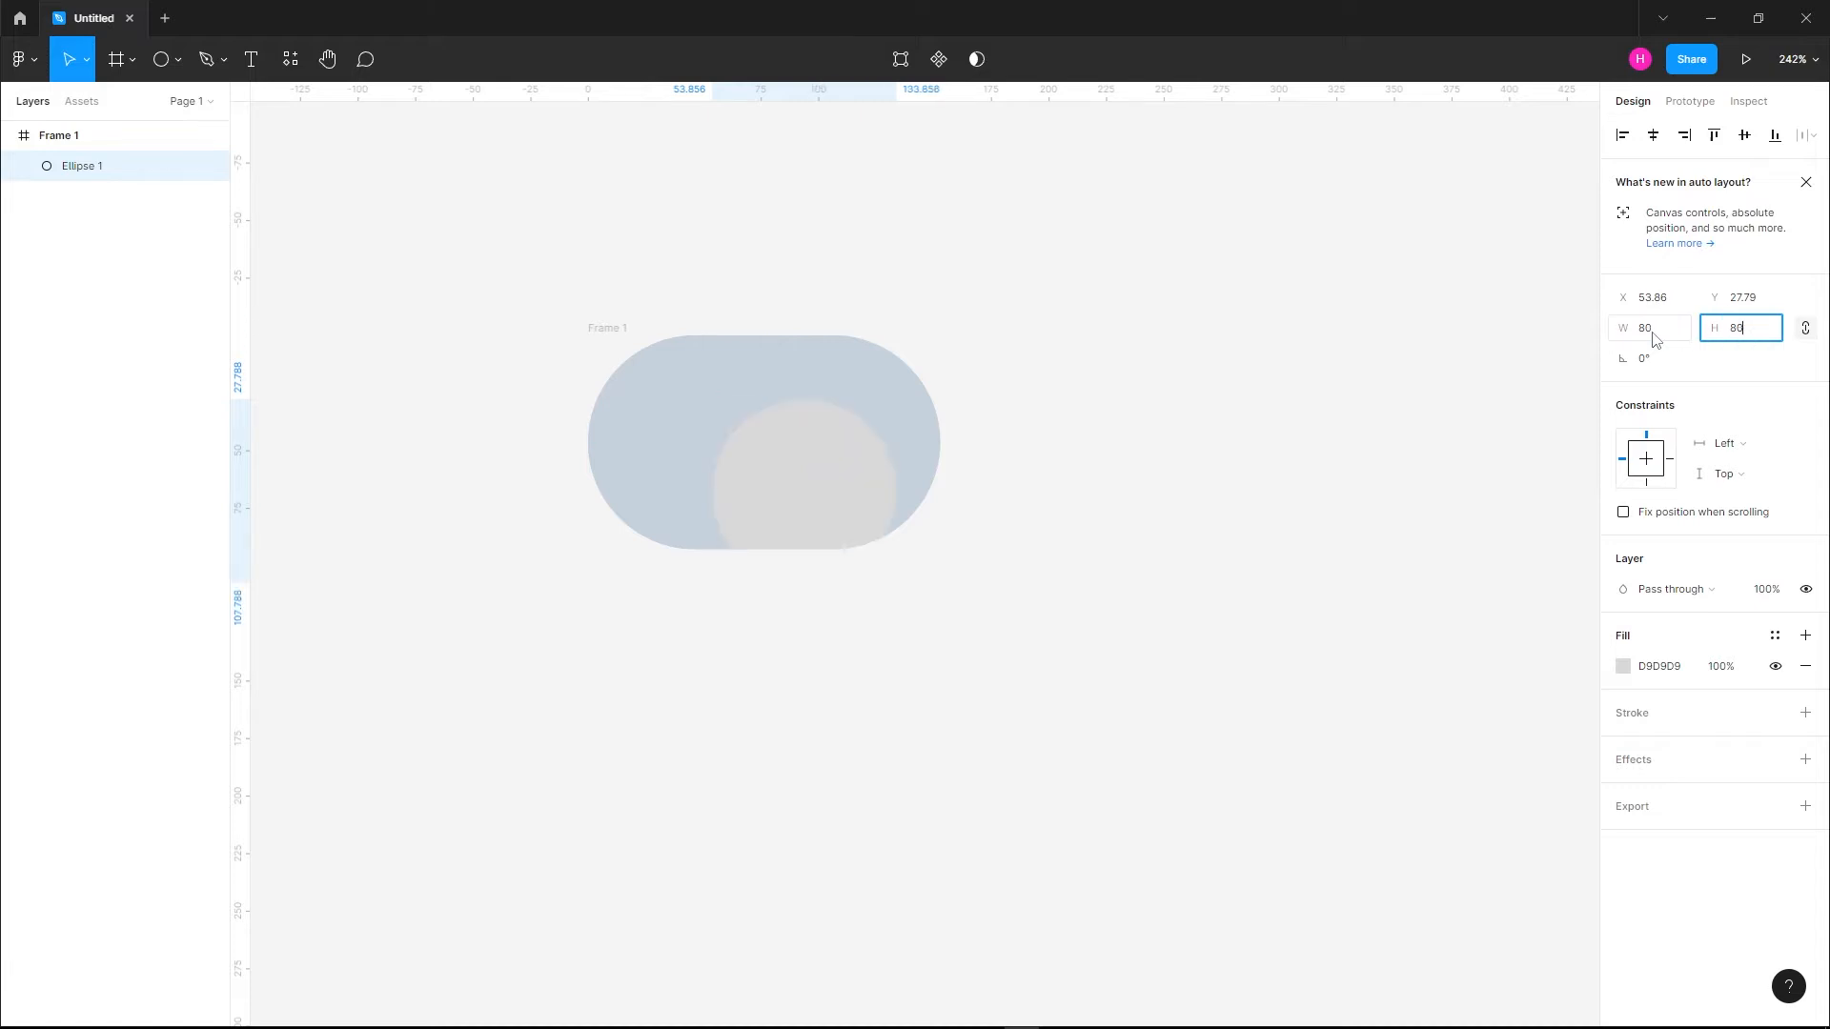
key(Return)
click(1654, 135)
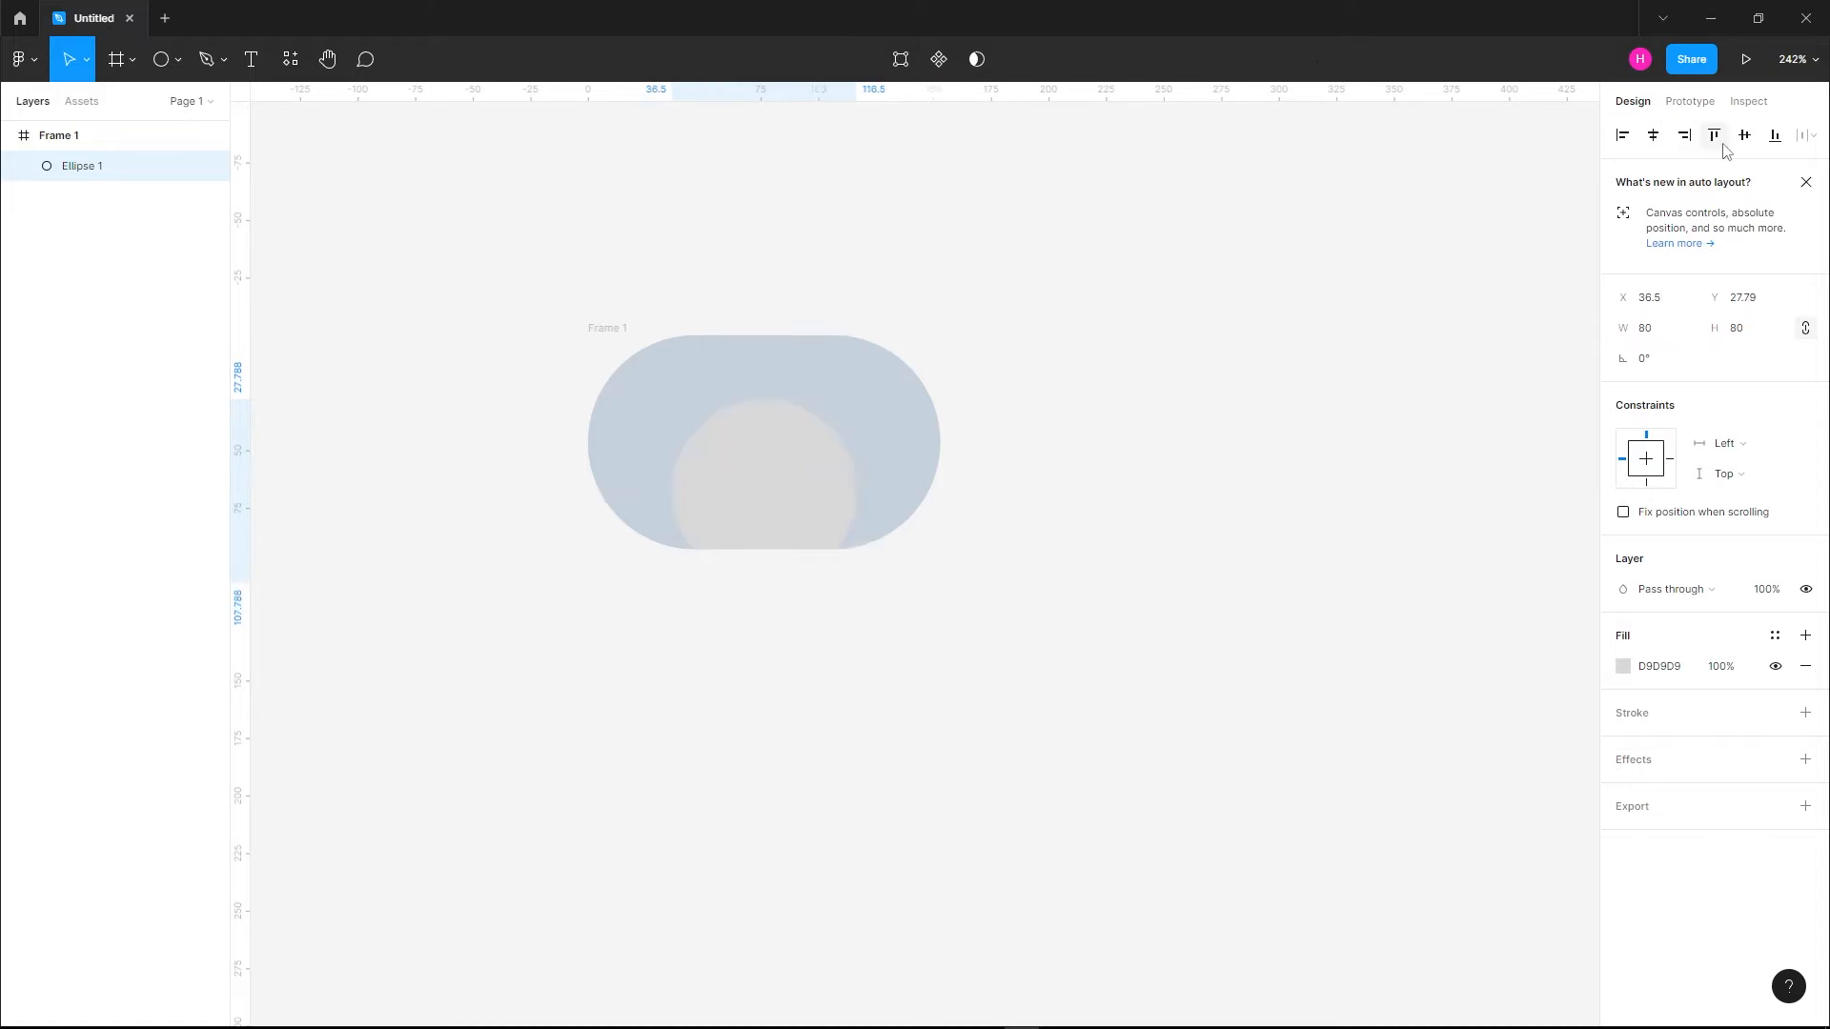
click(1744, 136)
click(1244, 352)
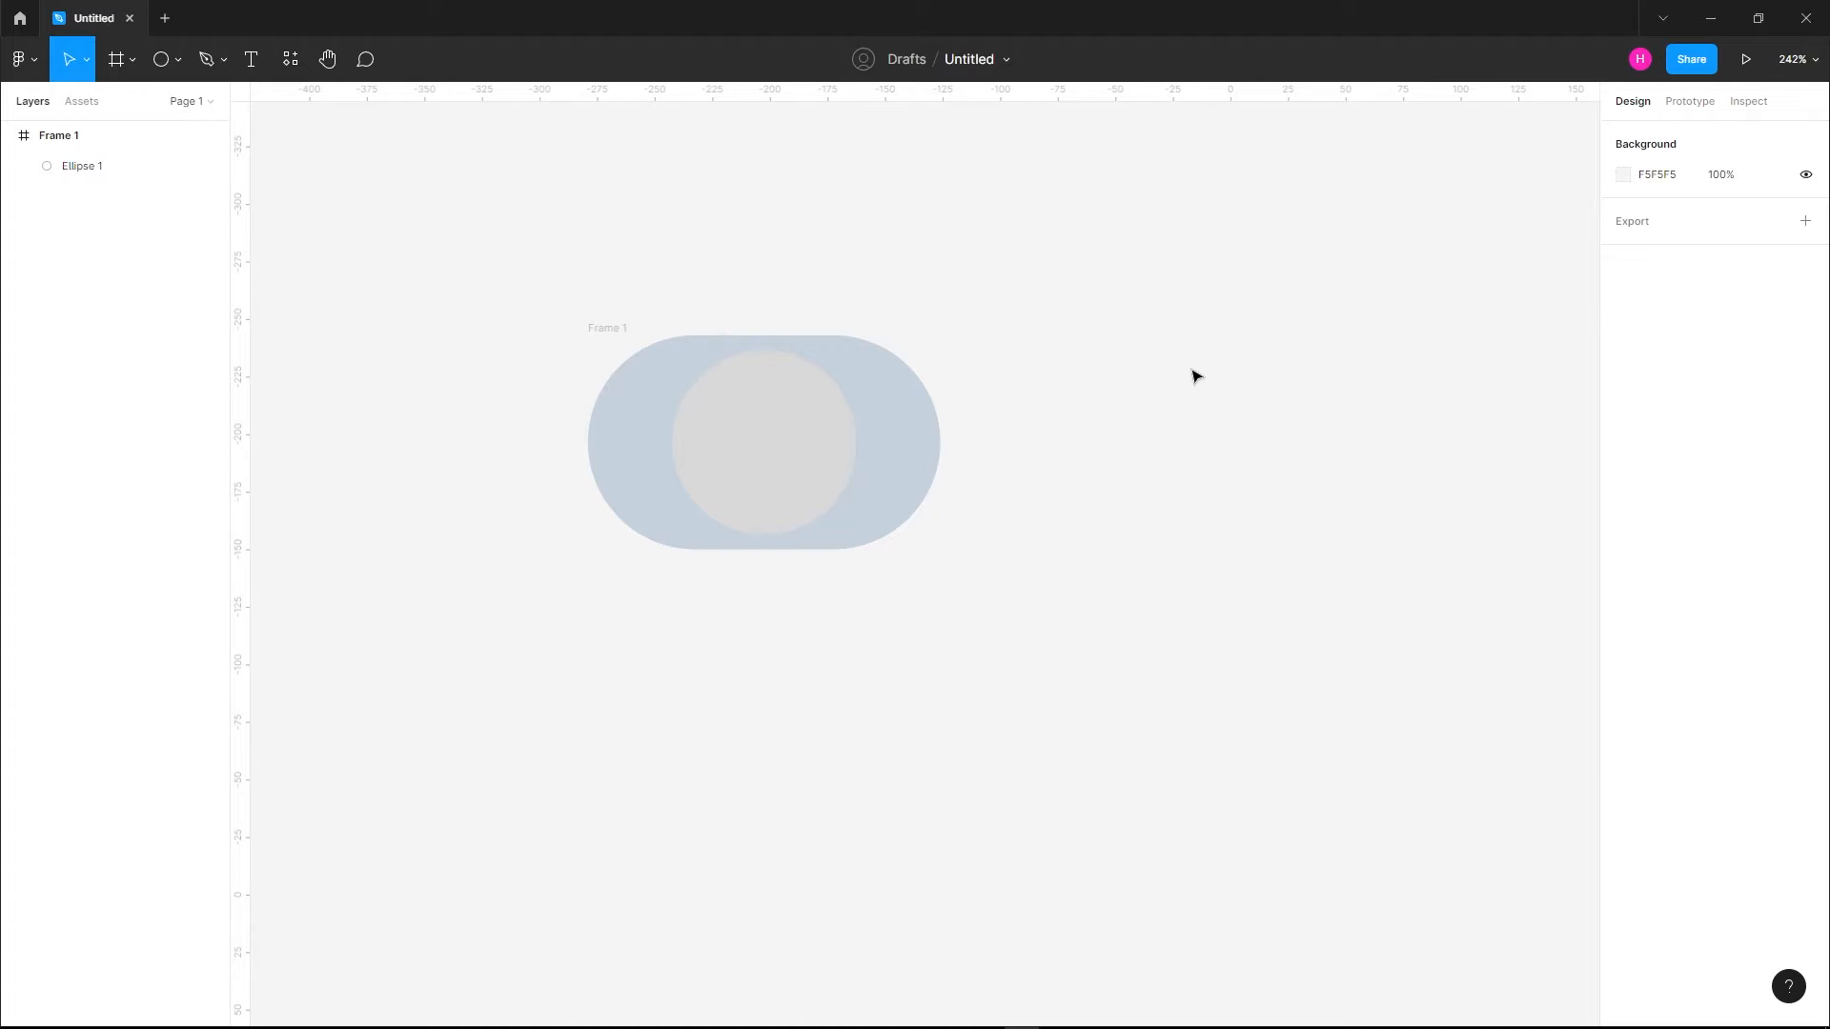
Change the circle's fill color to white, FFFFFF
click(856, 442)
click(1646, 666)
text(f)
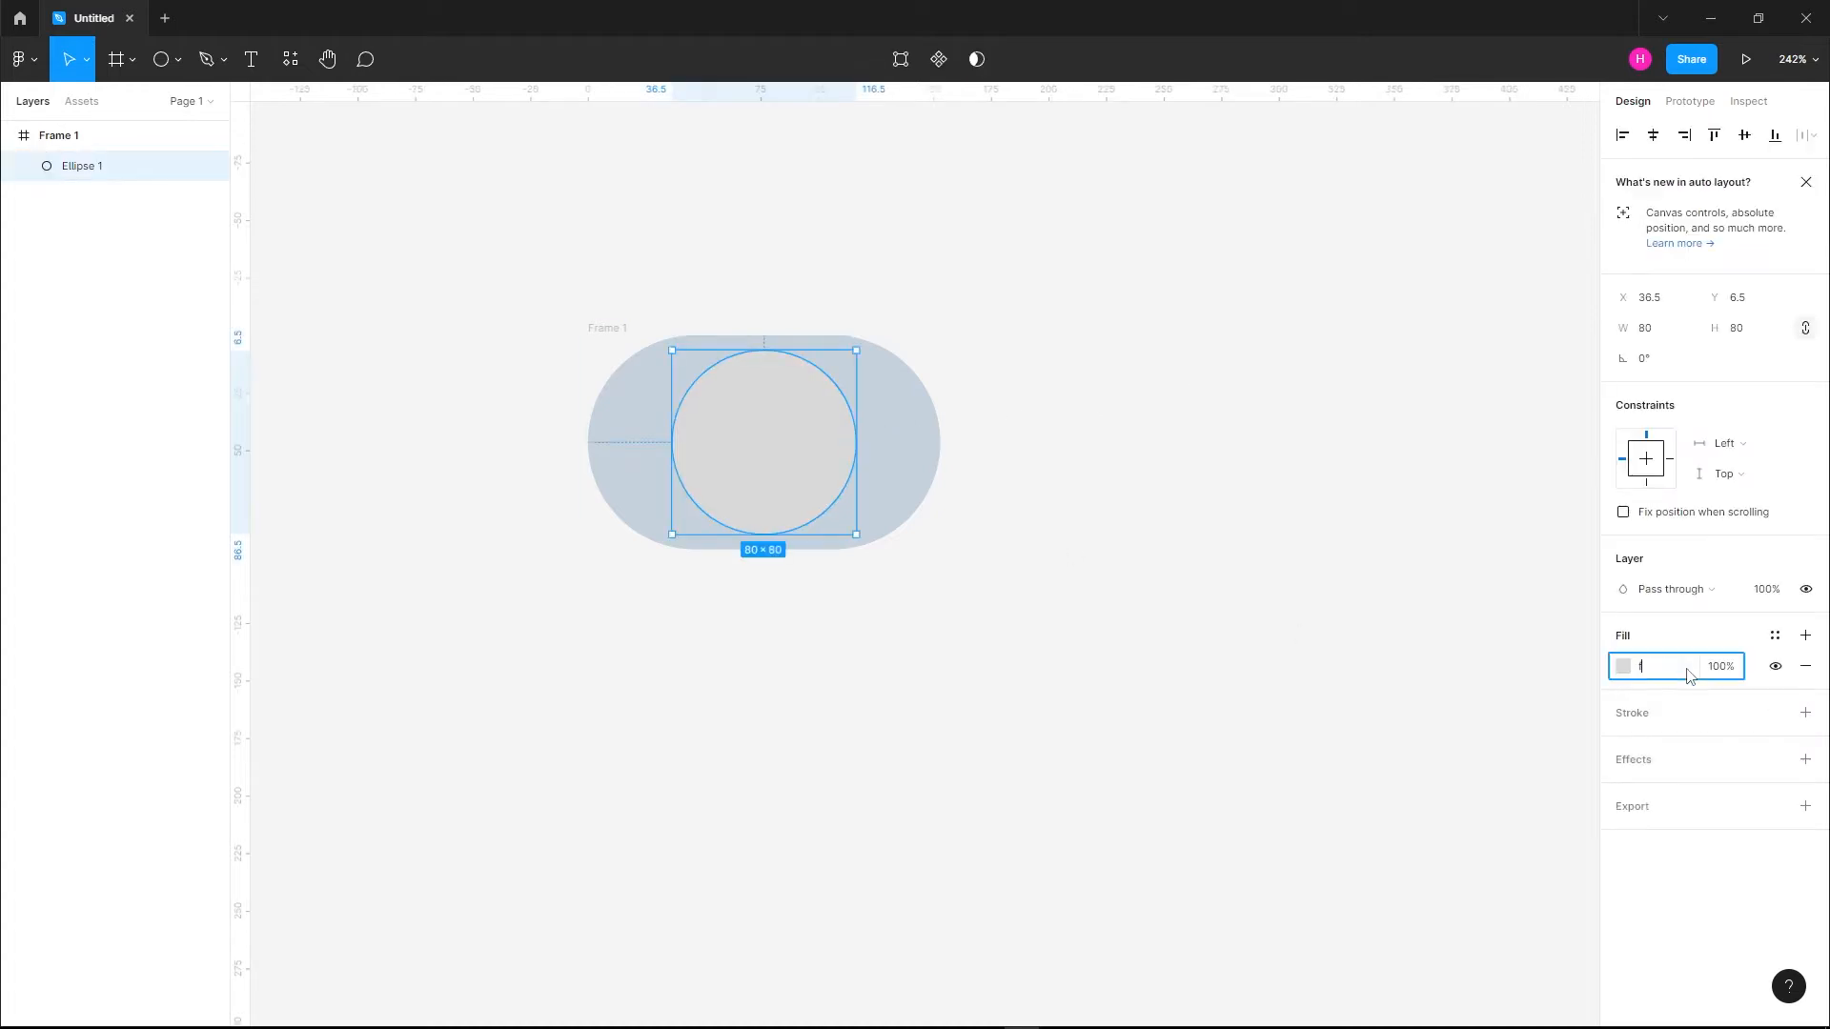
text(fffff)
key(Return)
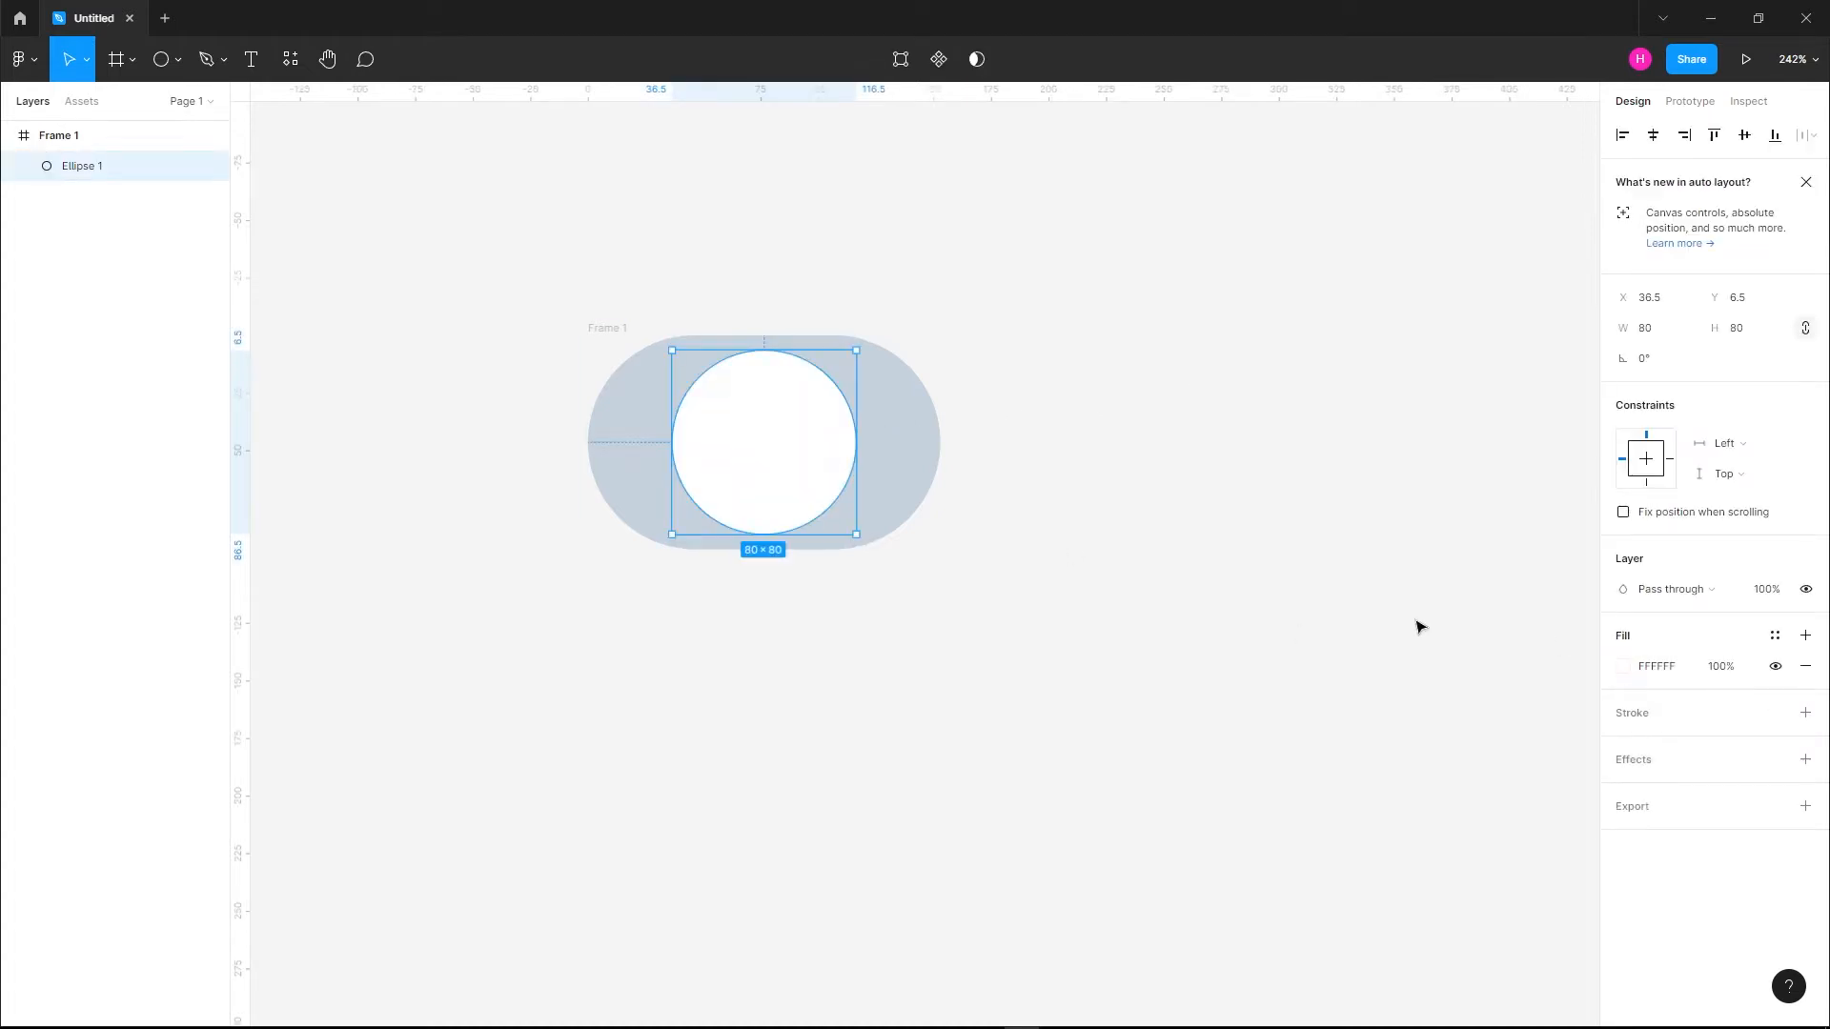
click(1036, 495)
Move the white circle to the left end of the frame, at X position 8
click(772, 413)
drag(813, 453, 734, 441)
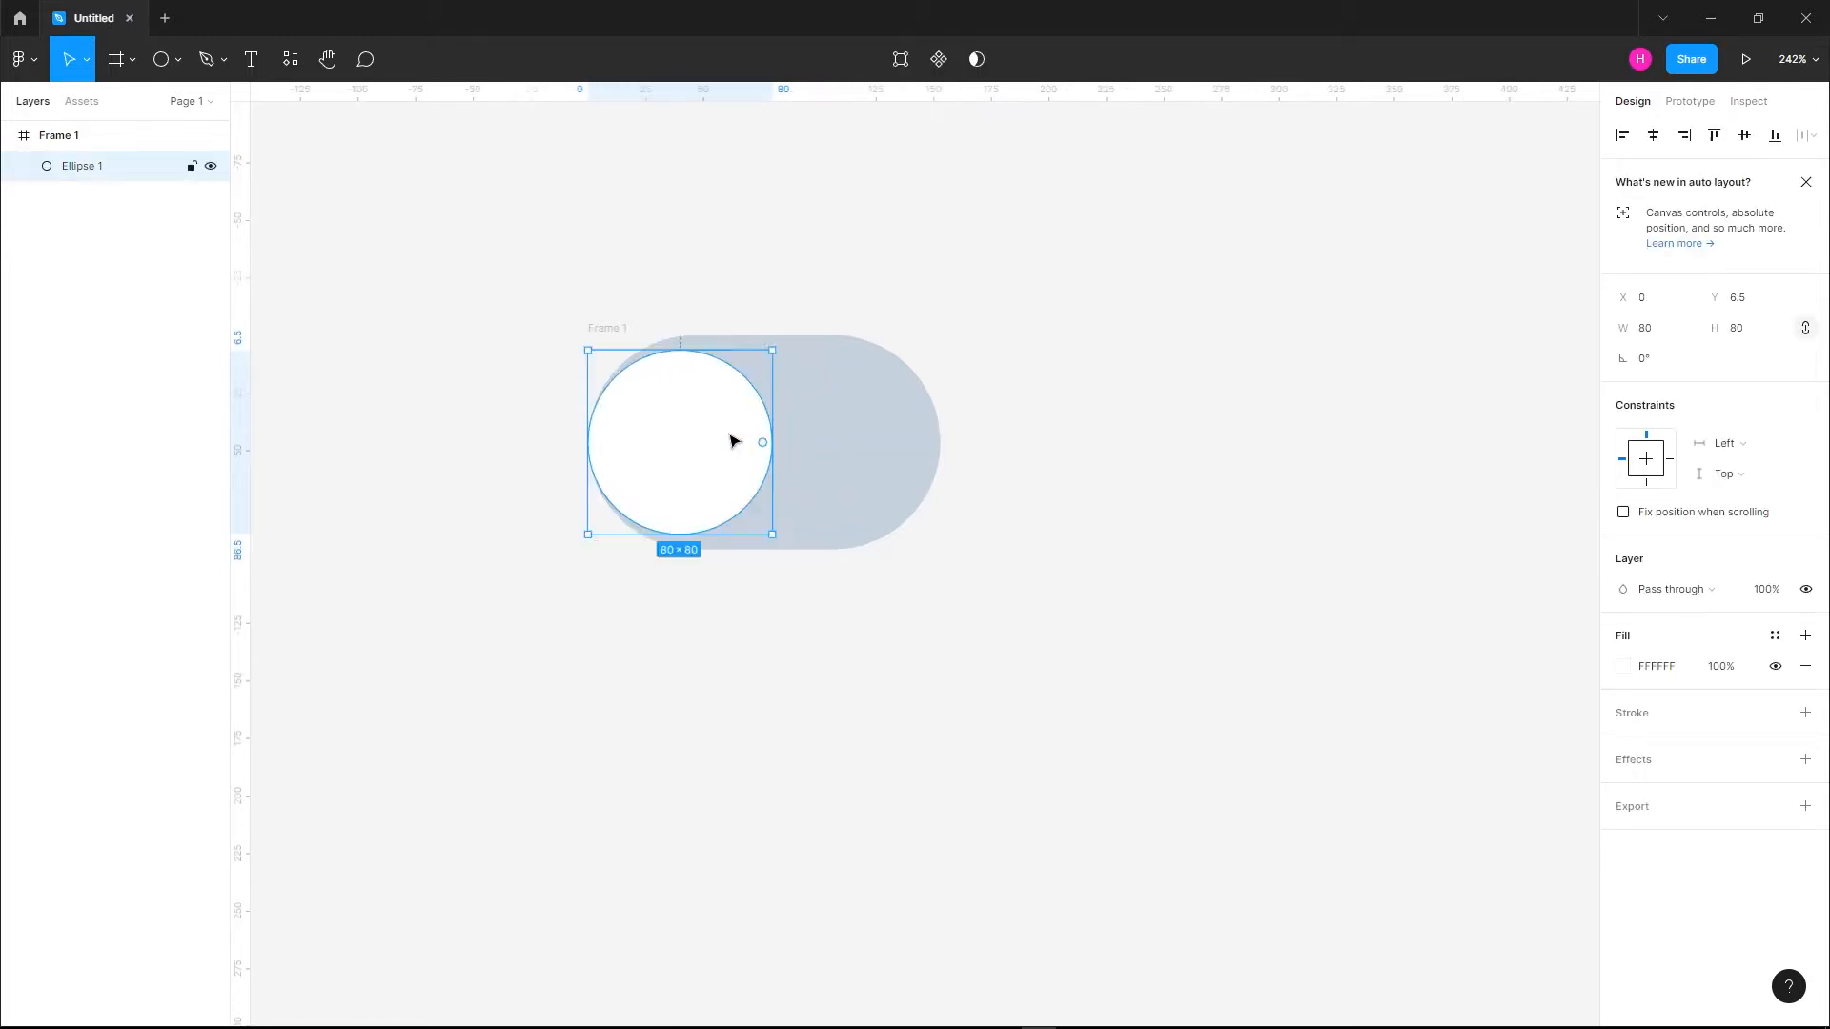
key(Right)
key(Right)
key(Right)
key(Right)
key(Right)
key(Right)
key(Right)
key(Right)
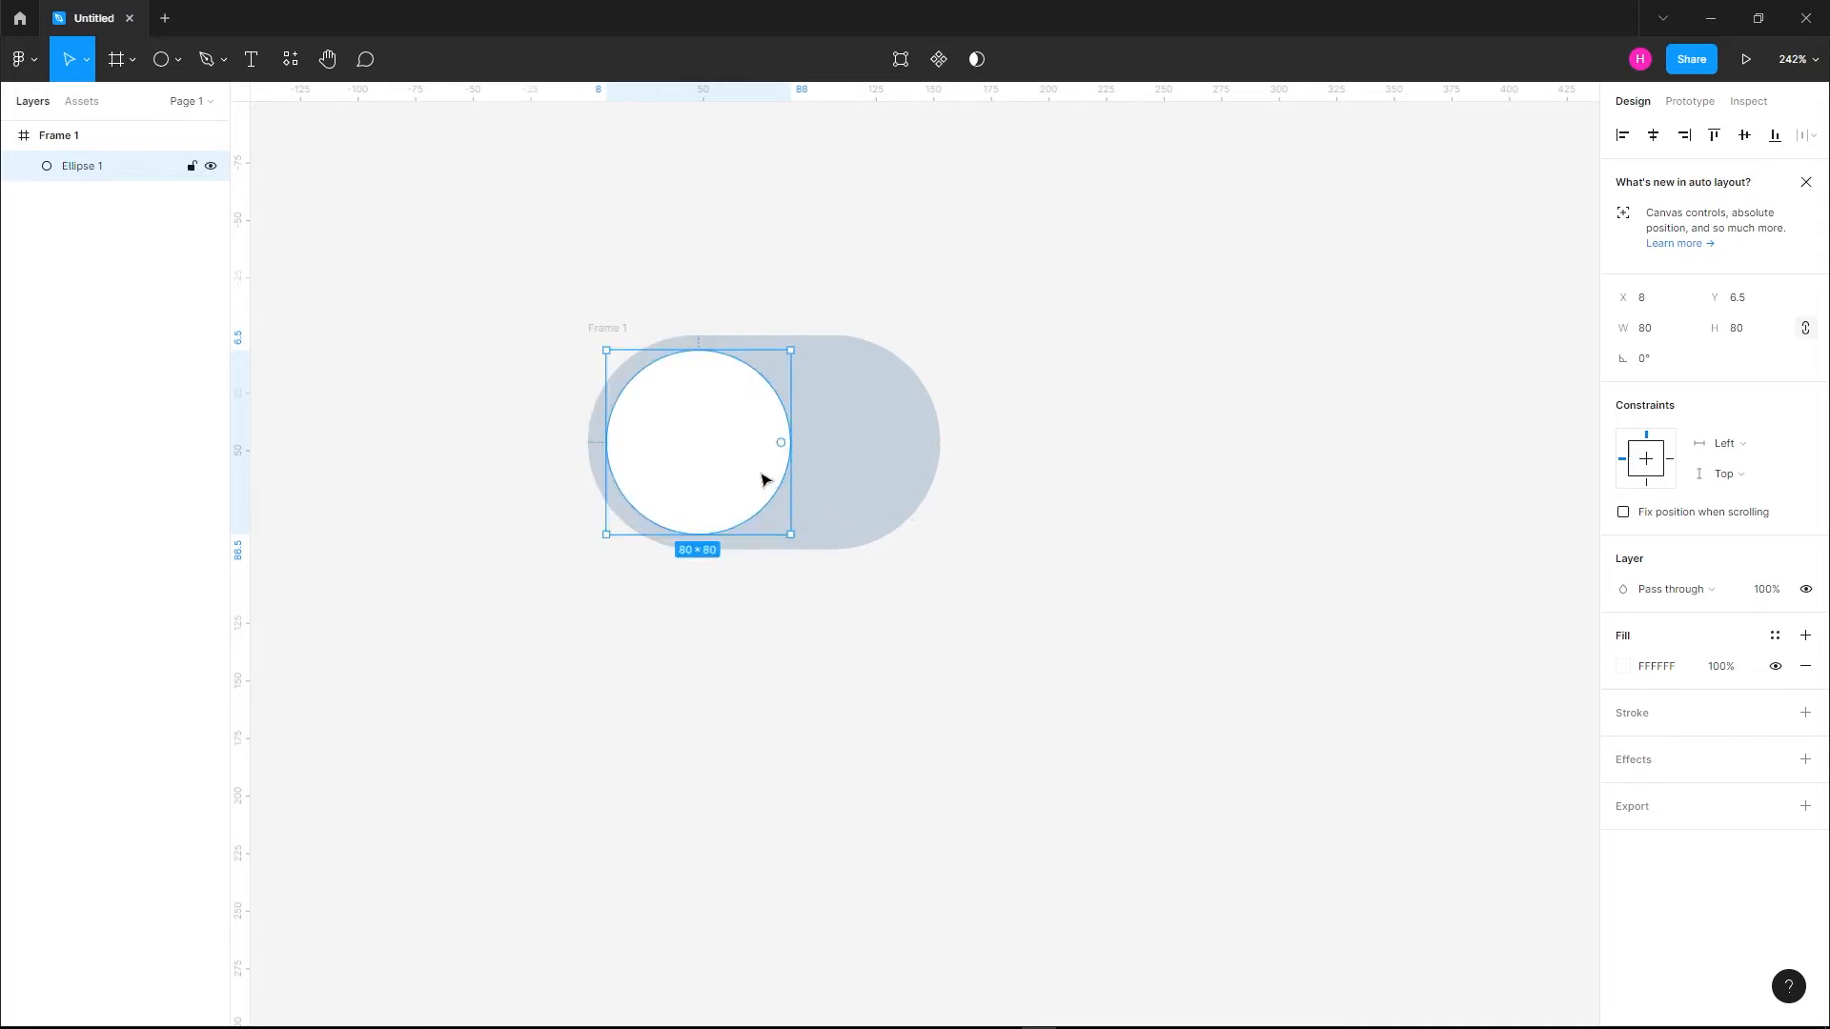
Add a drop shadow to the circle with 15% opacity and a blur of 6
click(1670, 763)
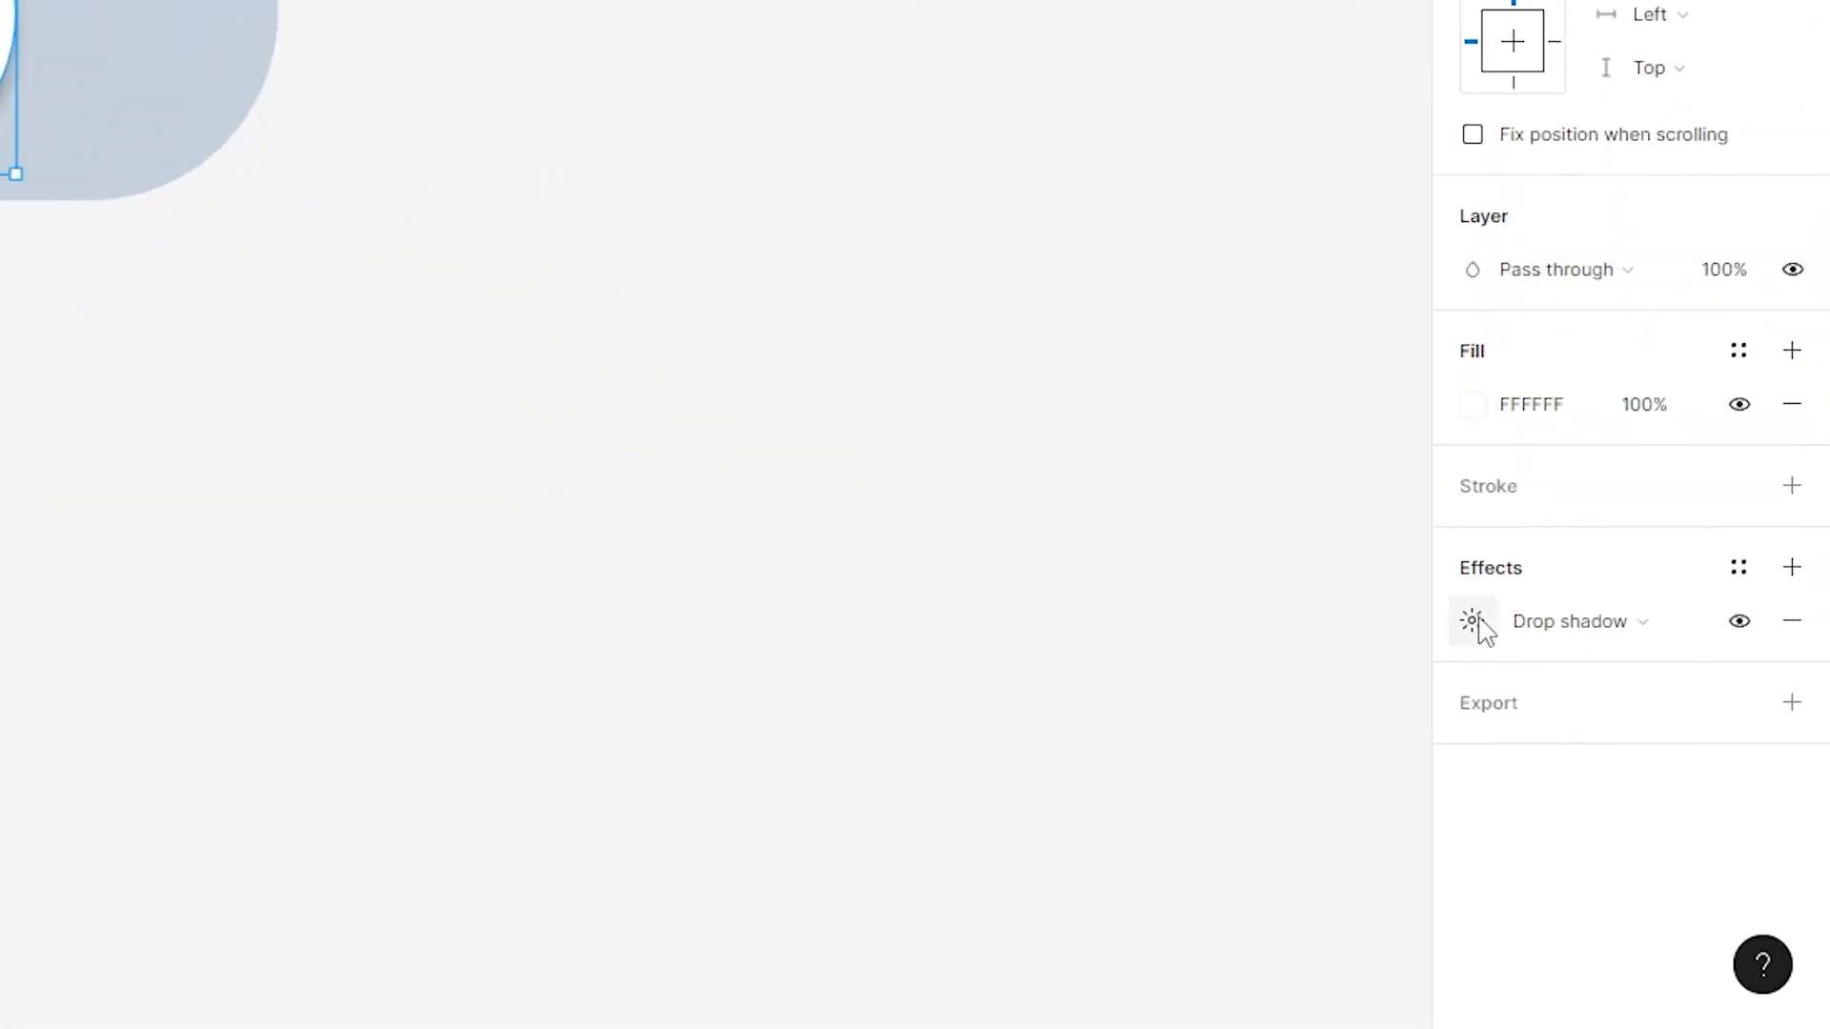
click(1474, 624)
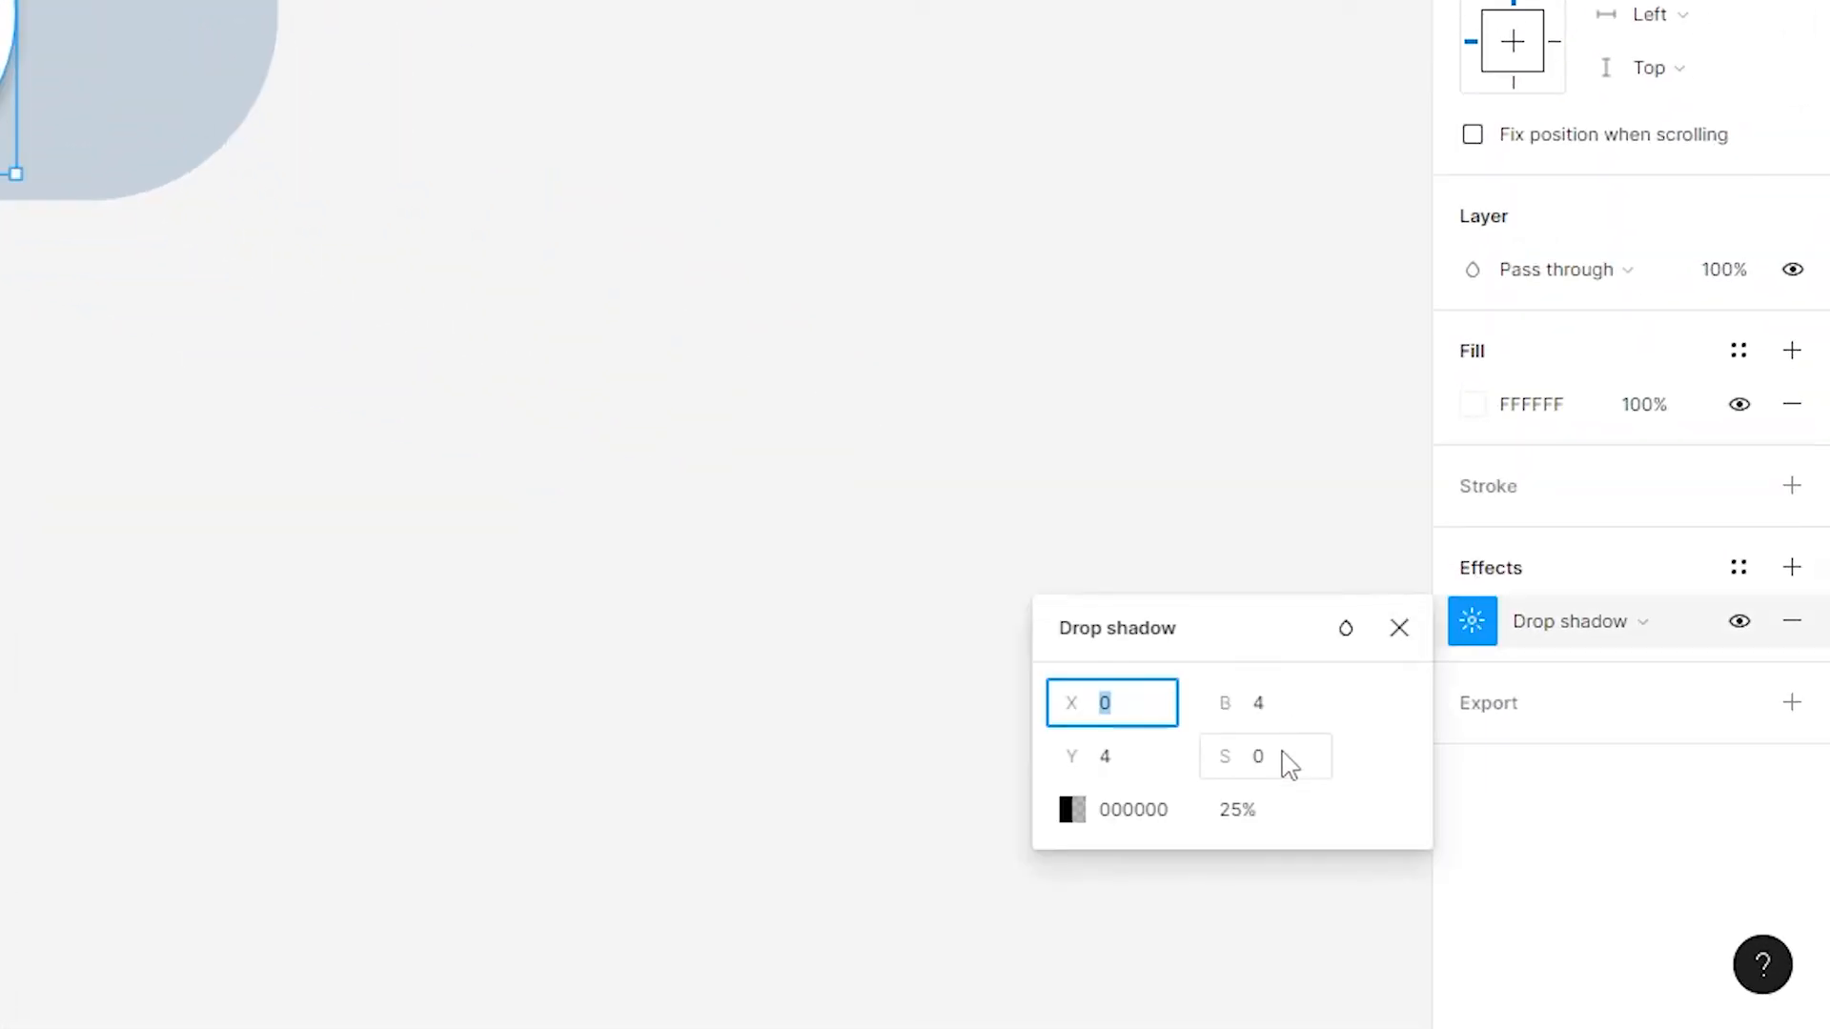
click(1254, 814)
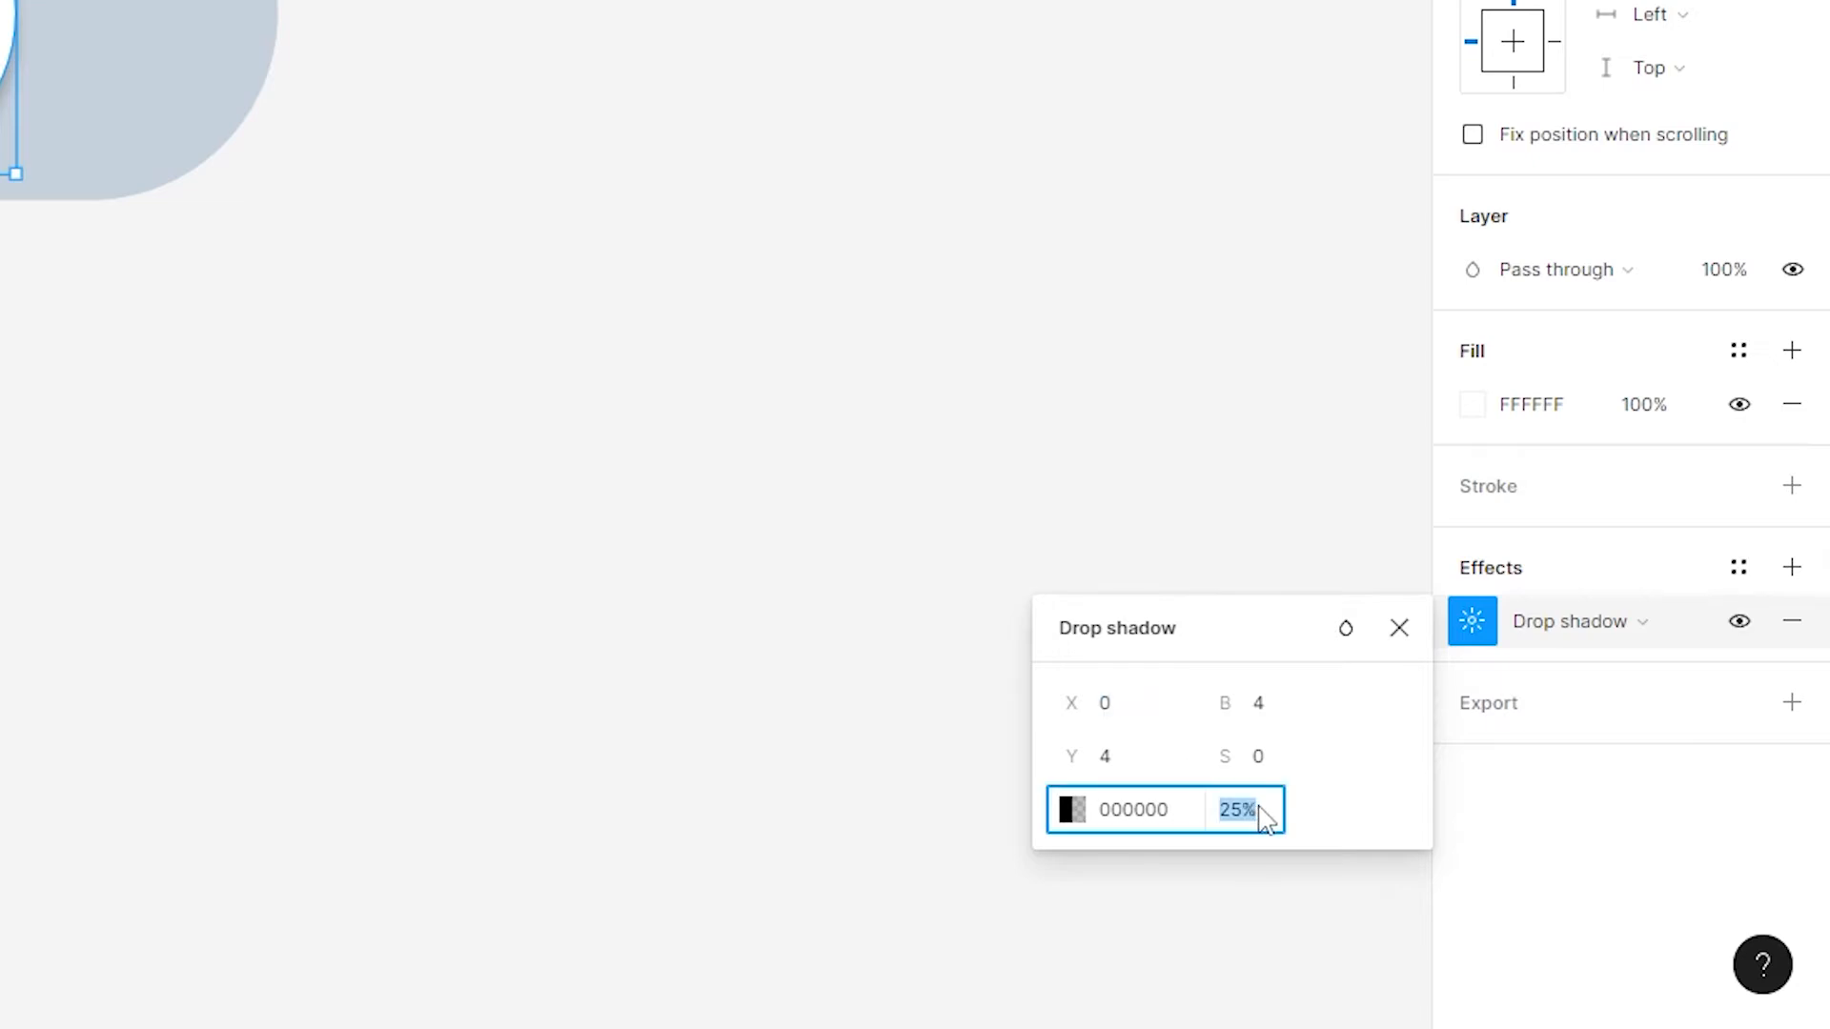
text(15)
key(Return)
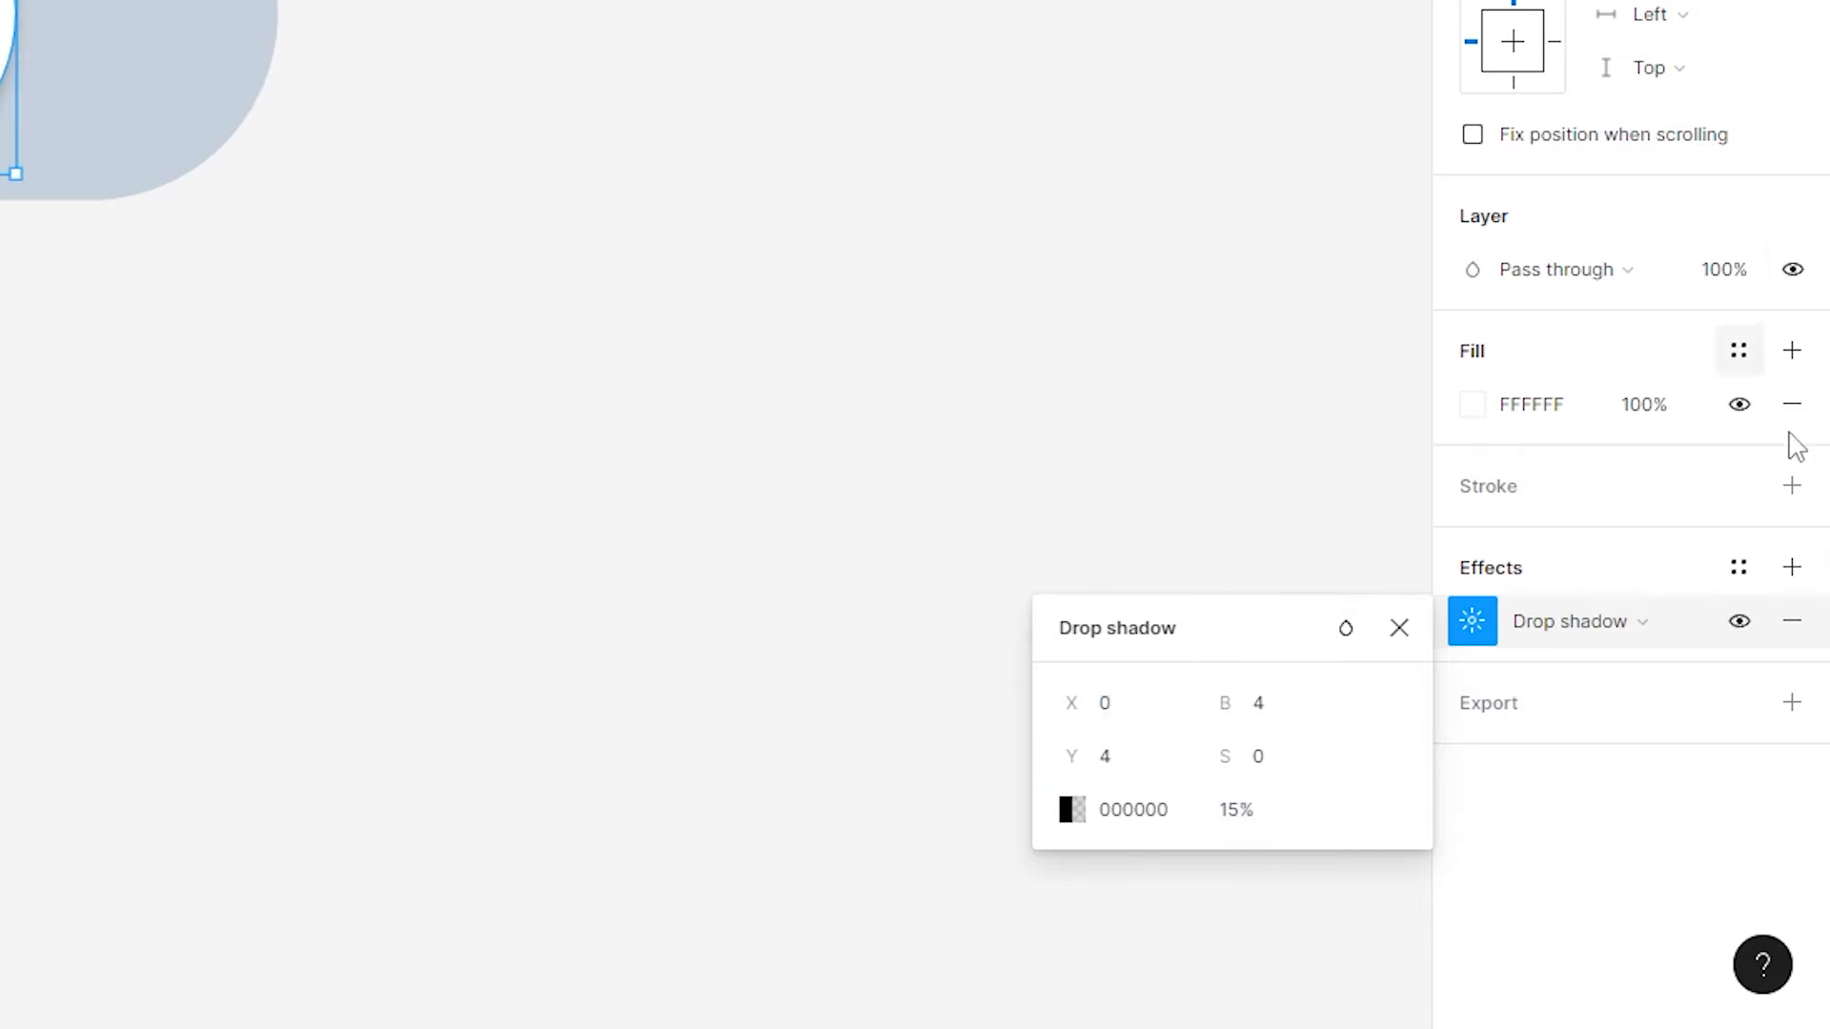
click(1327, 710)
text(6)
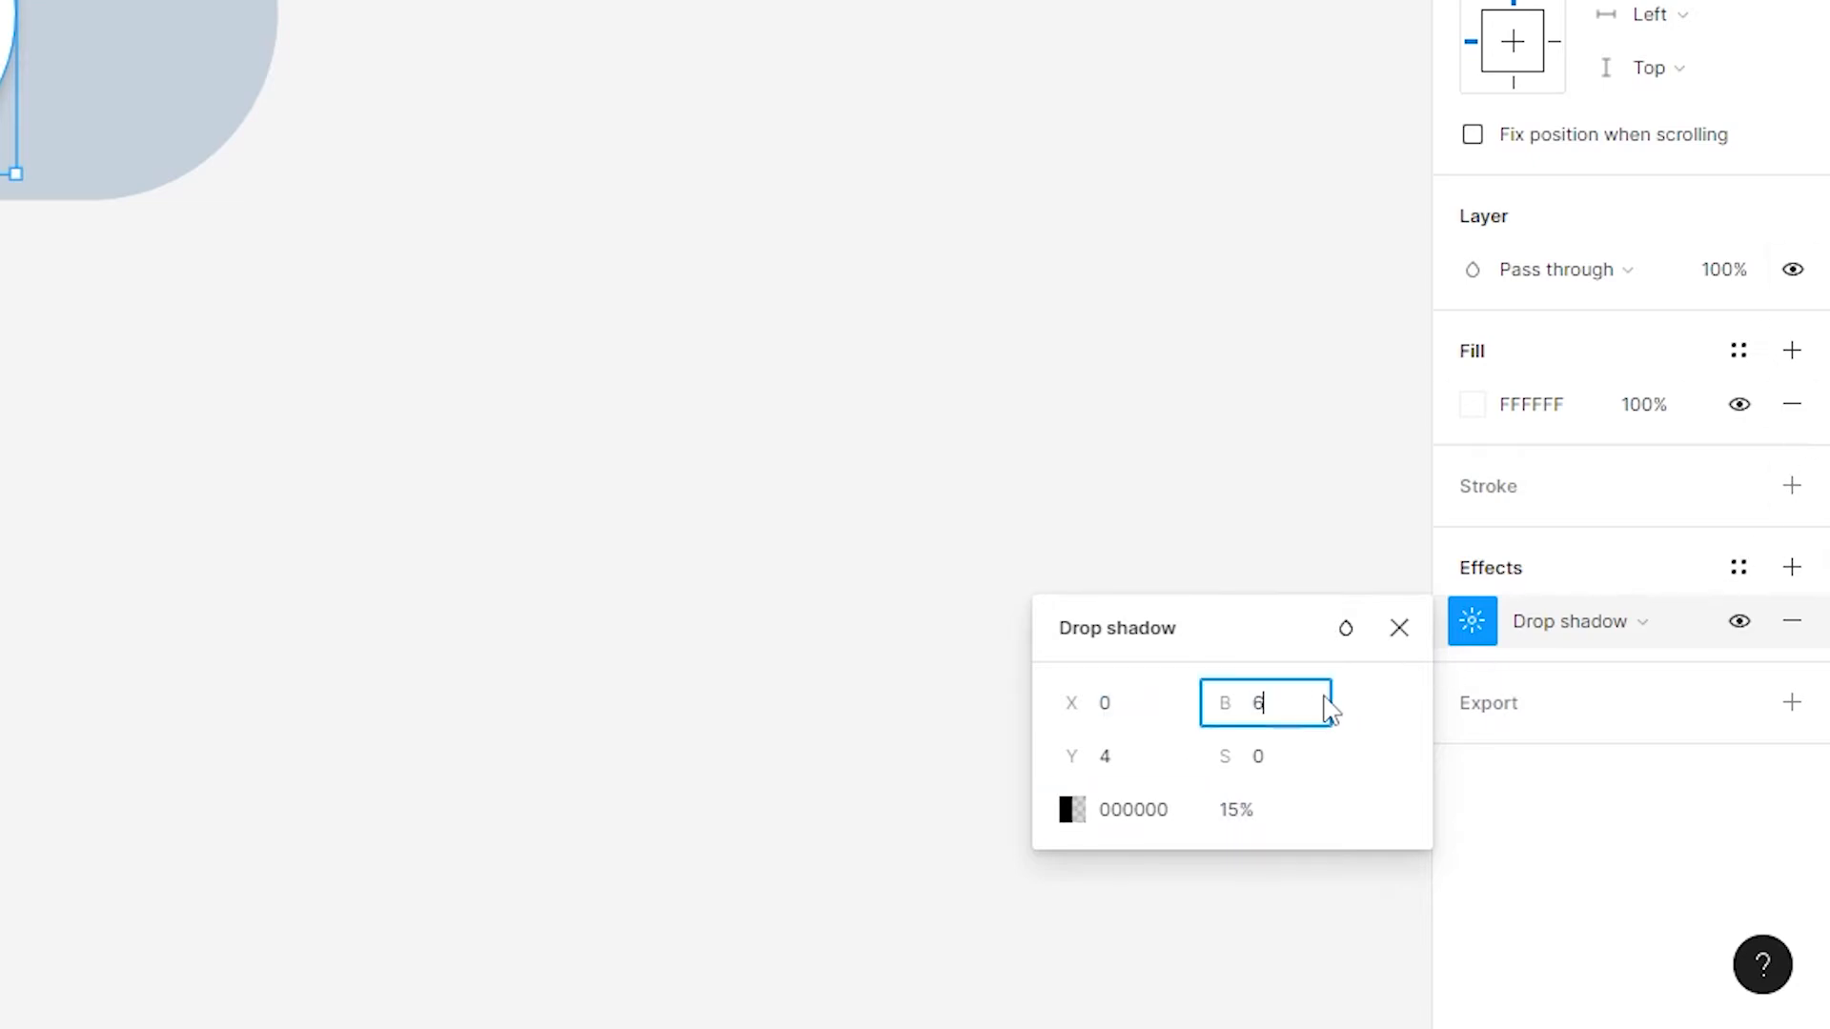
key(Return)
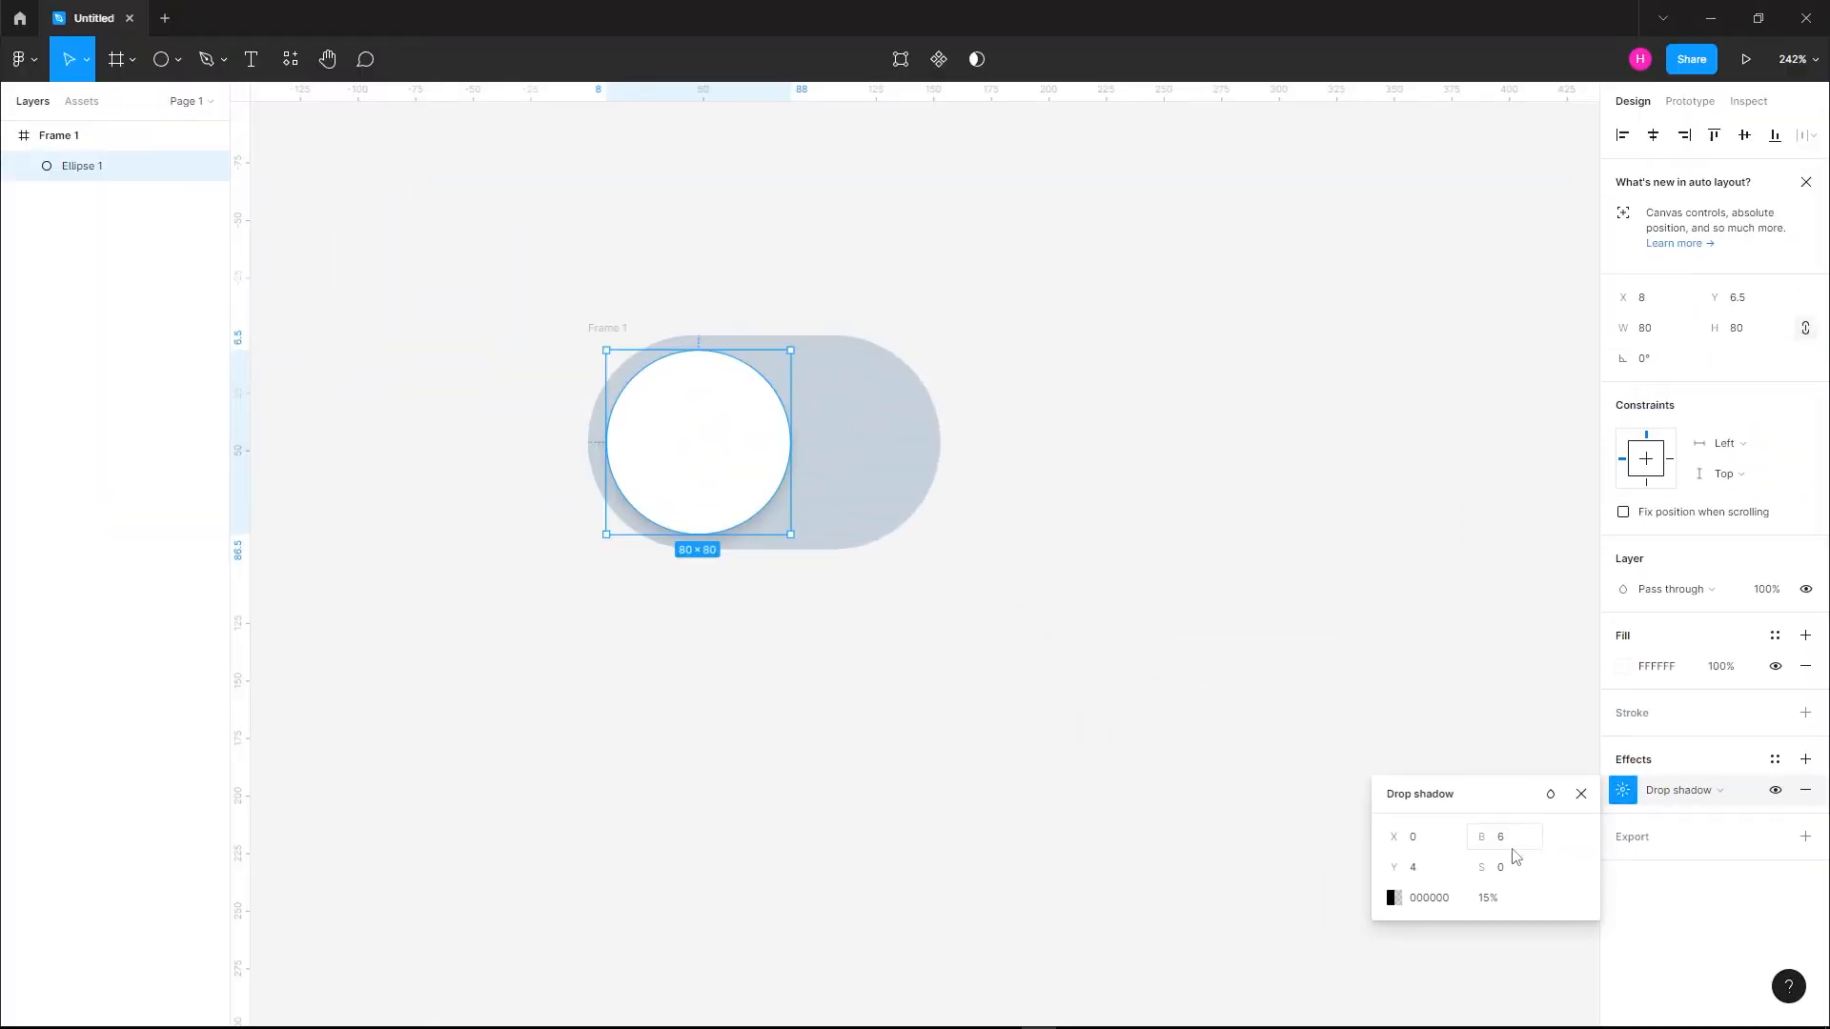
click(1142, 306)
Turn the toggle frame into a component and add a second variant to it
click(629, 330)
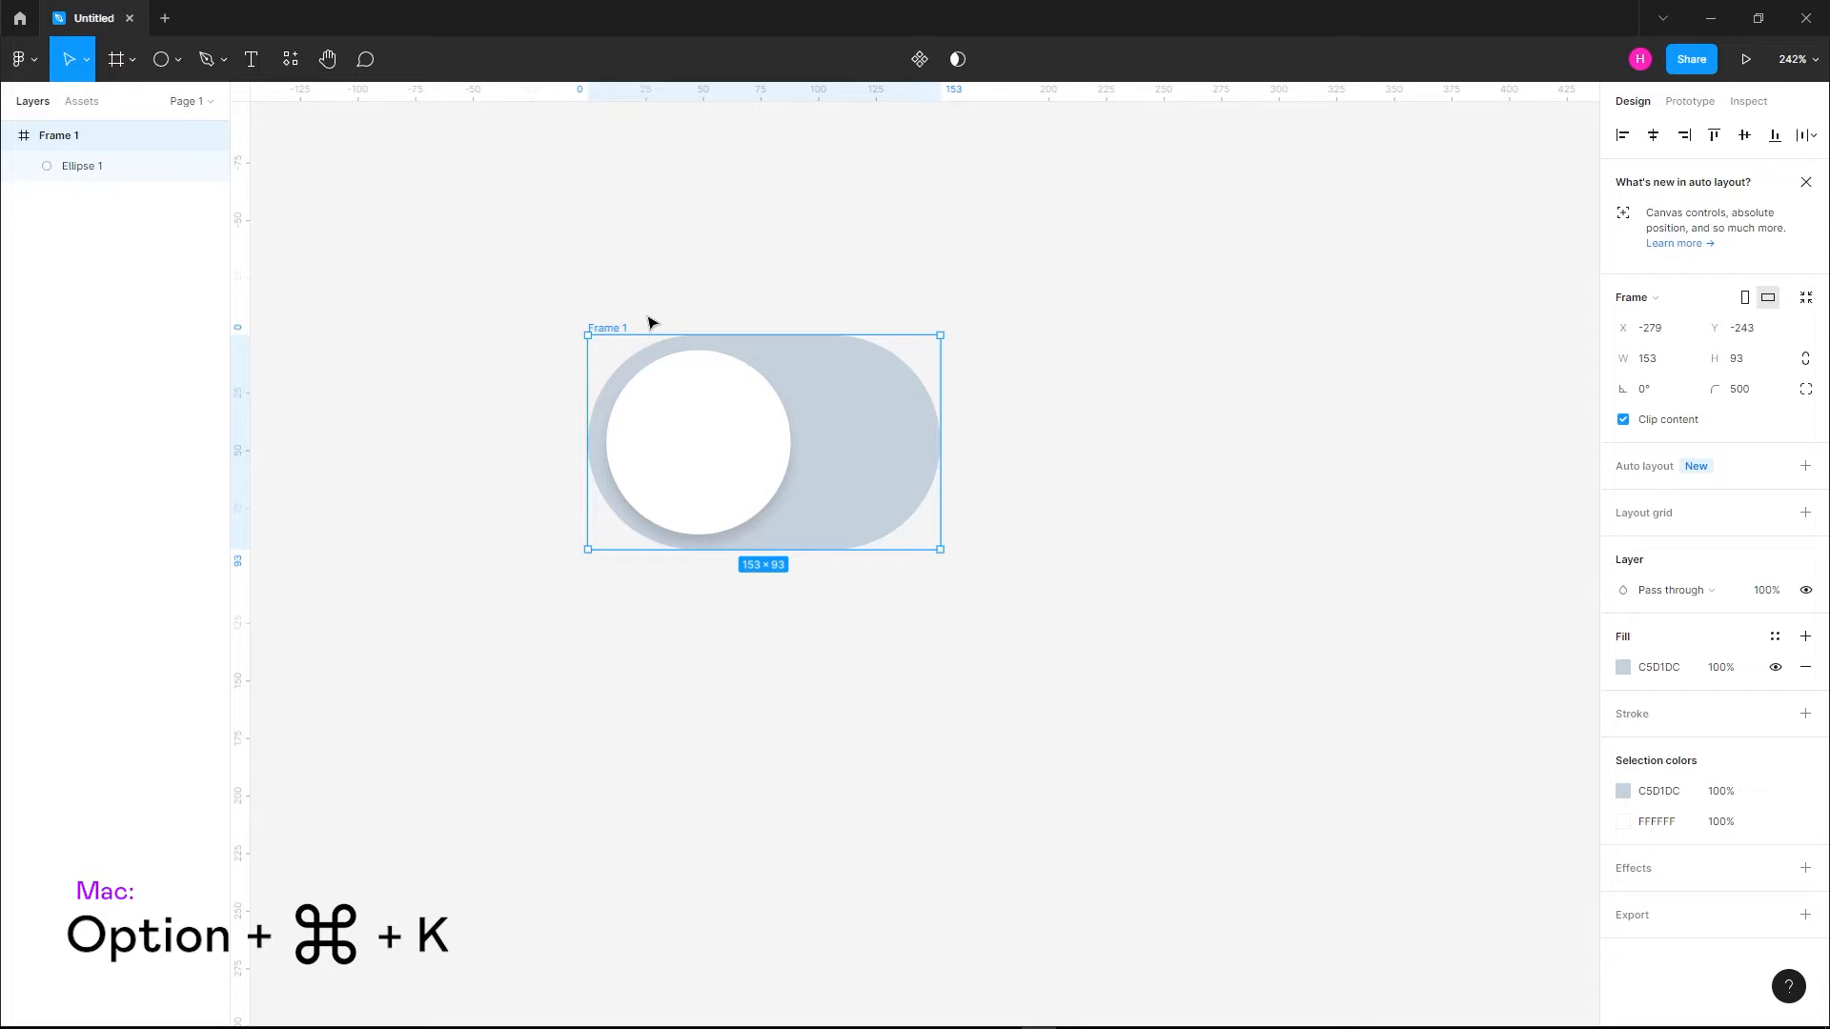
key(ctrl+alt+k)
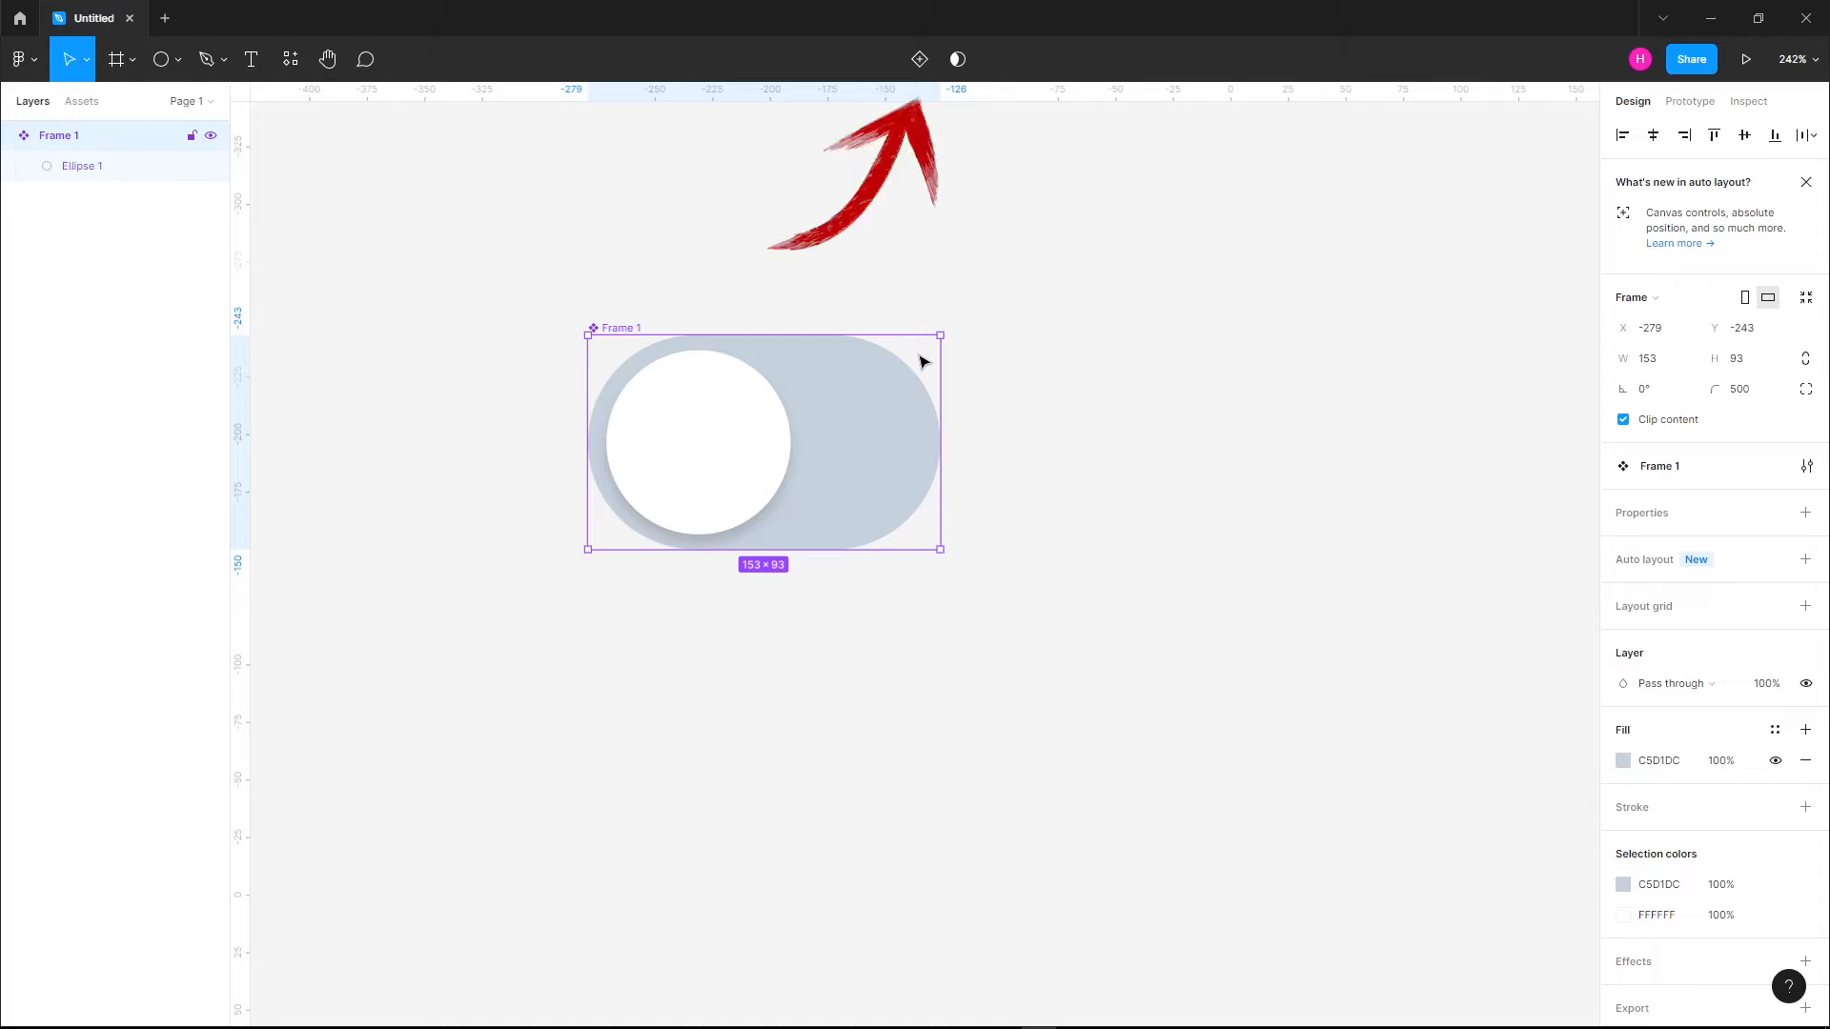
click(925, 76)
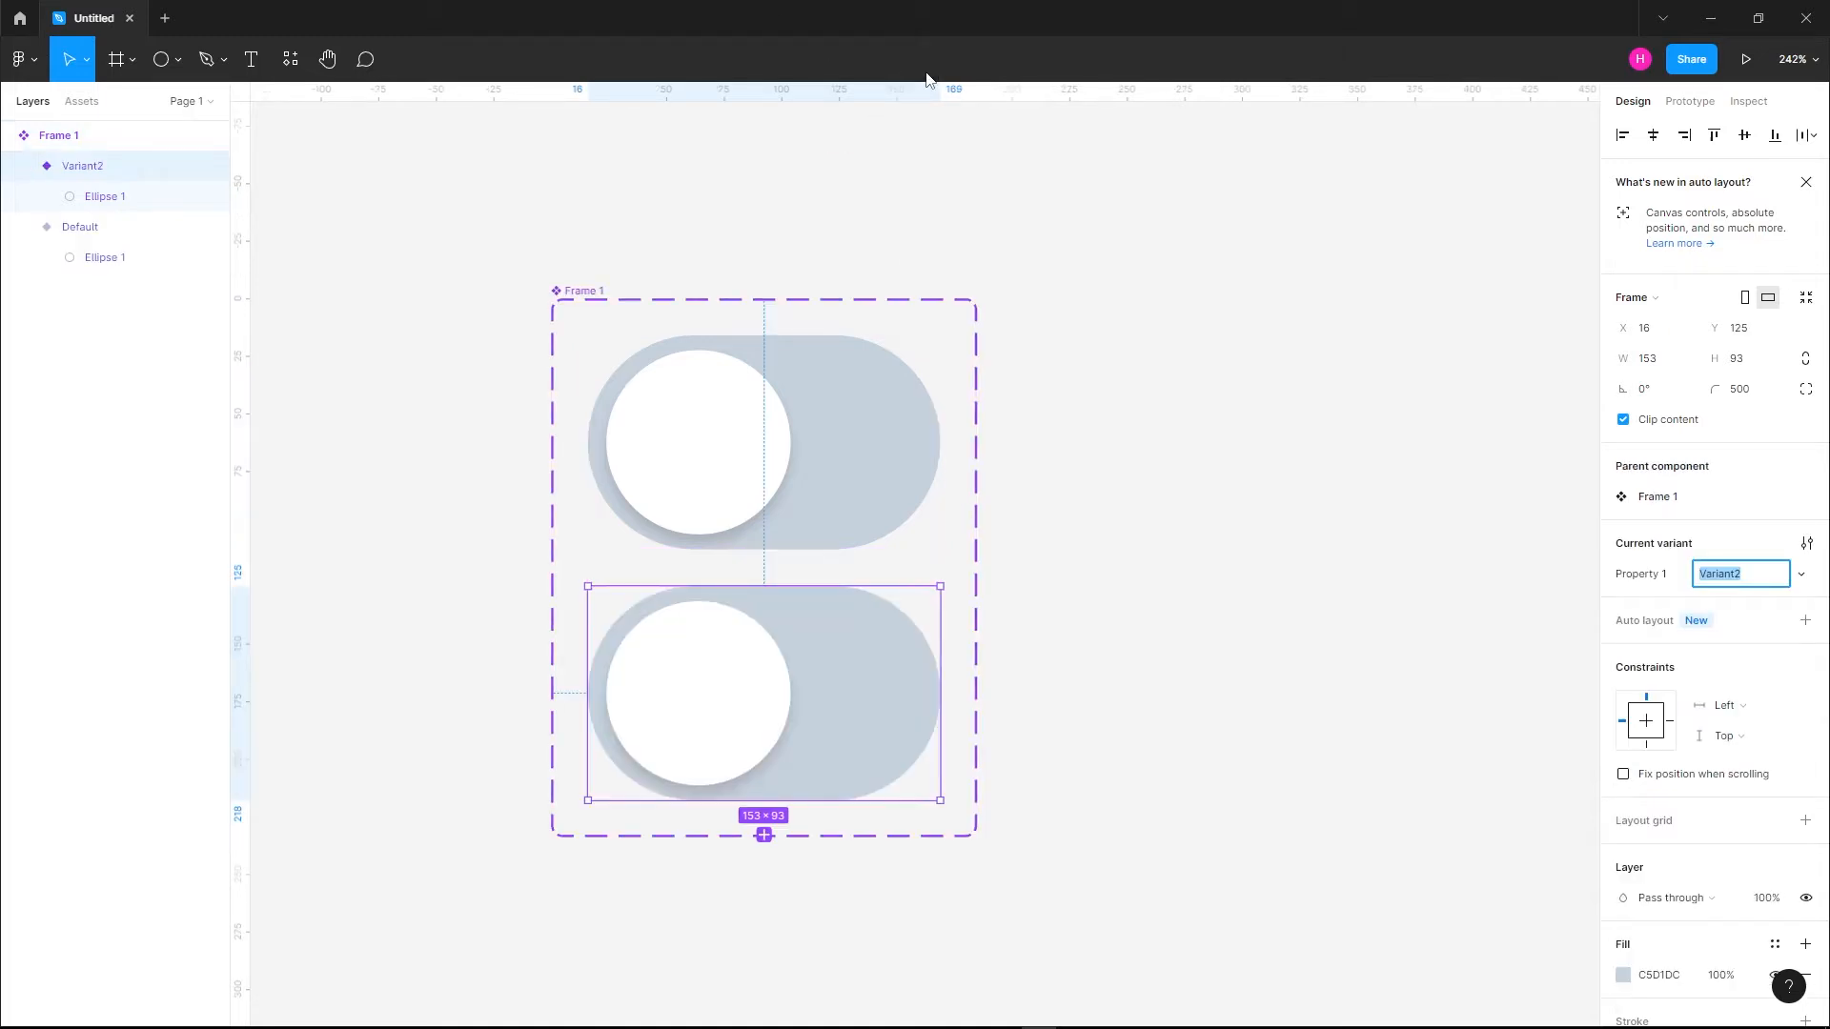
Place a copy of the Default variant on the canvas to the right of the component set
click(720, 476)
drag(720, 477, 1318, 499)
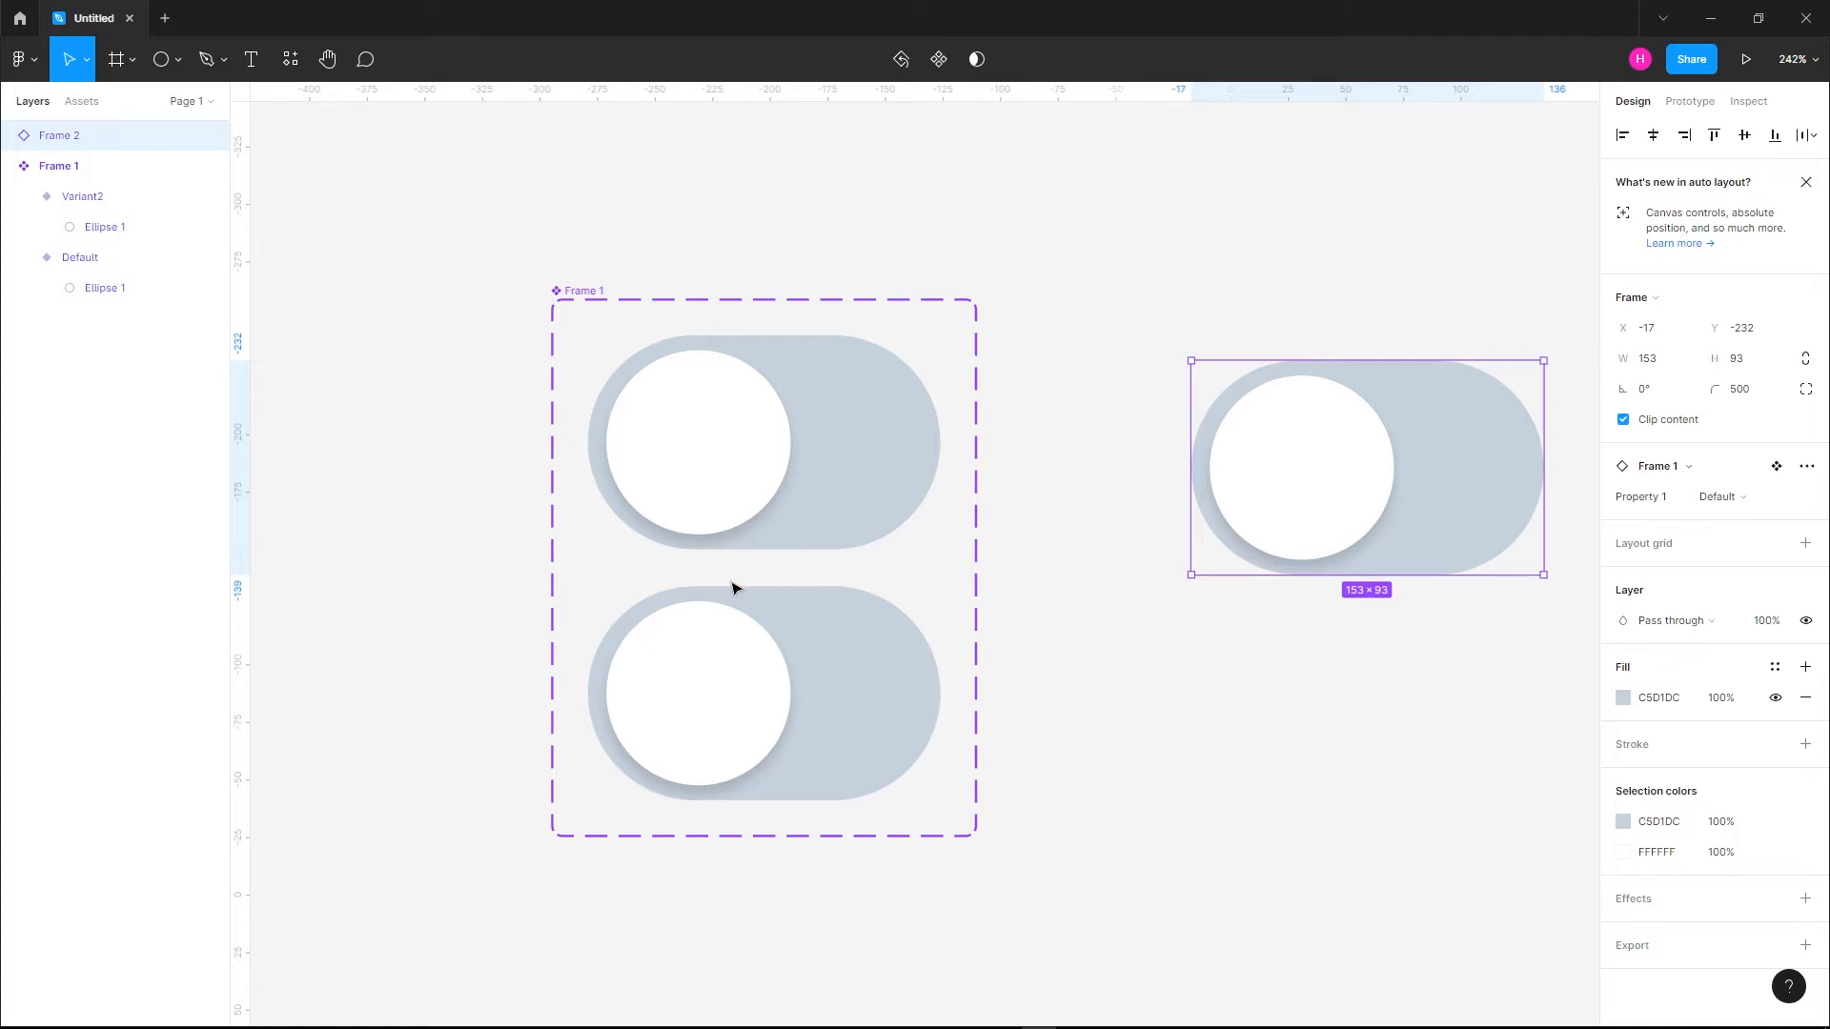
Rename the Property 1 values of the two variants: Off for the upper toggle and On for the lower one
click(735, 442)
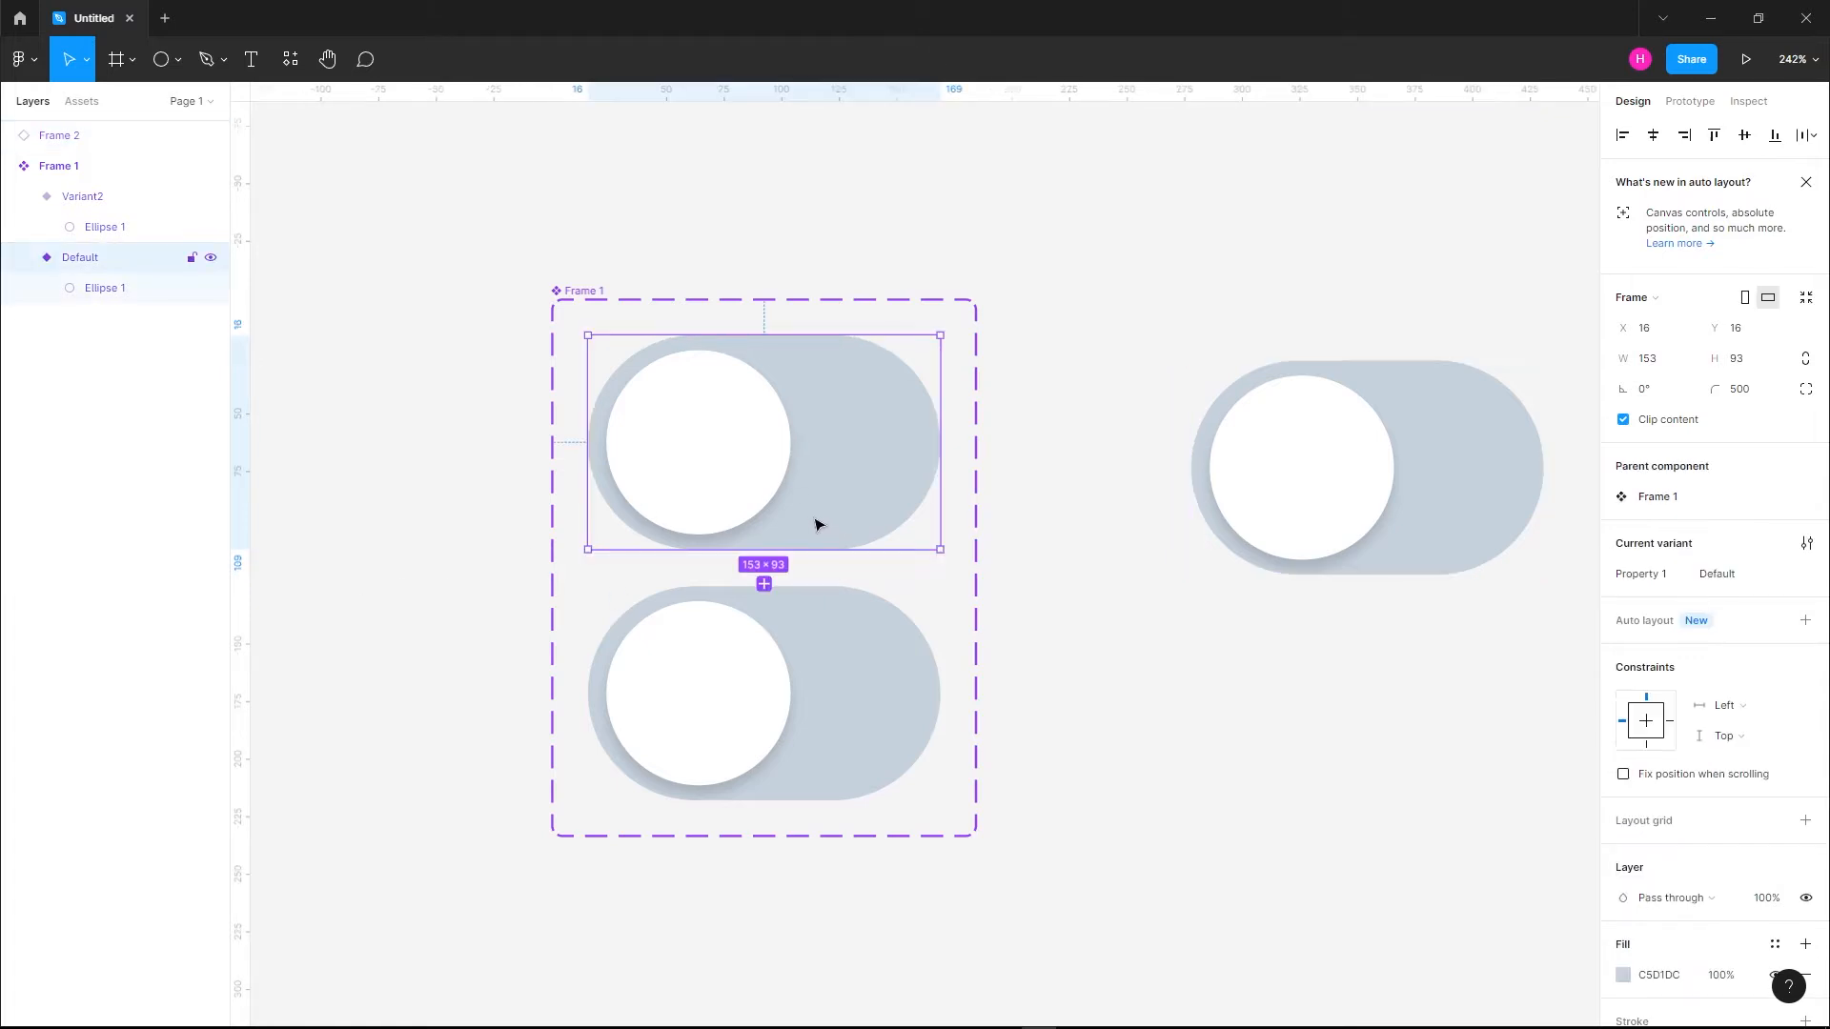
click(1729, 575)
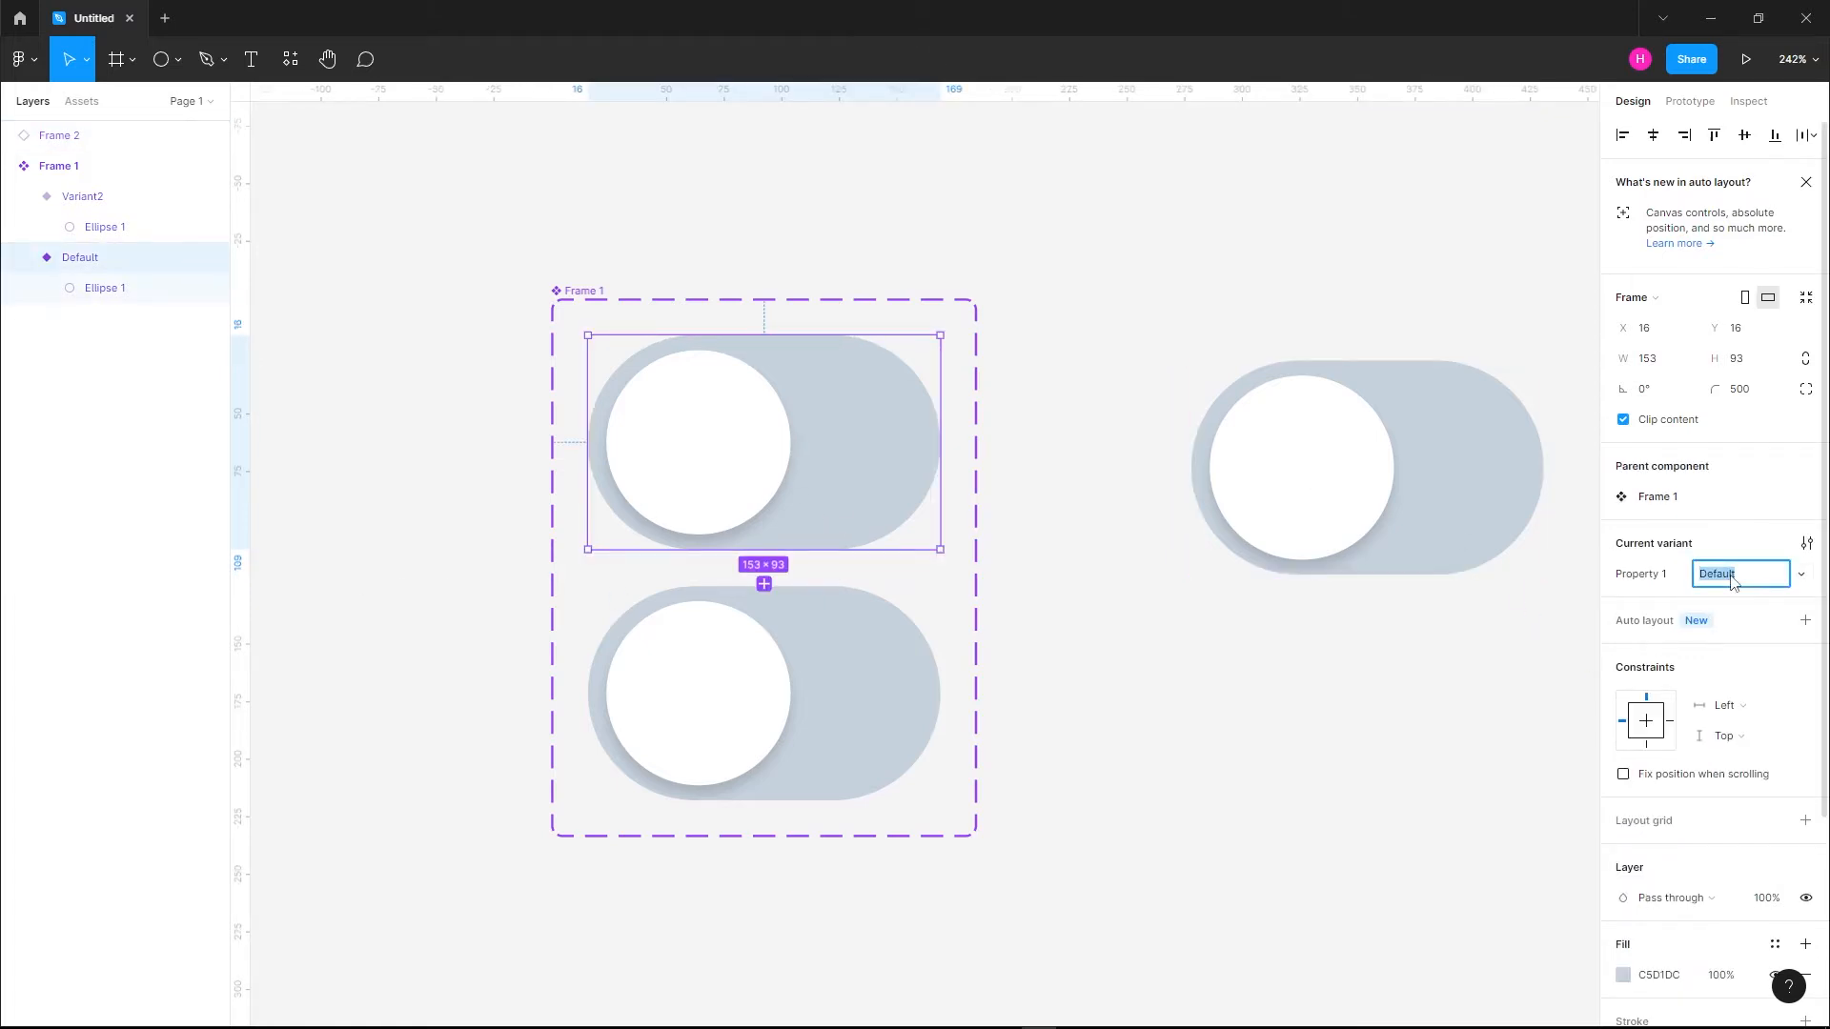
text(Off)
key(Return)
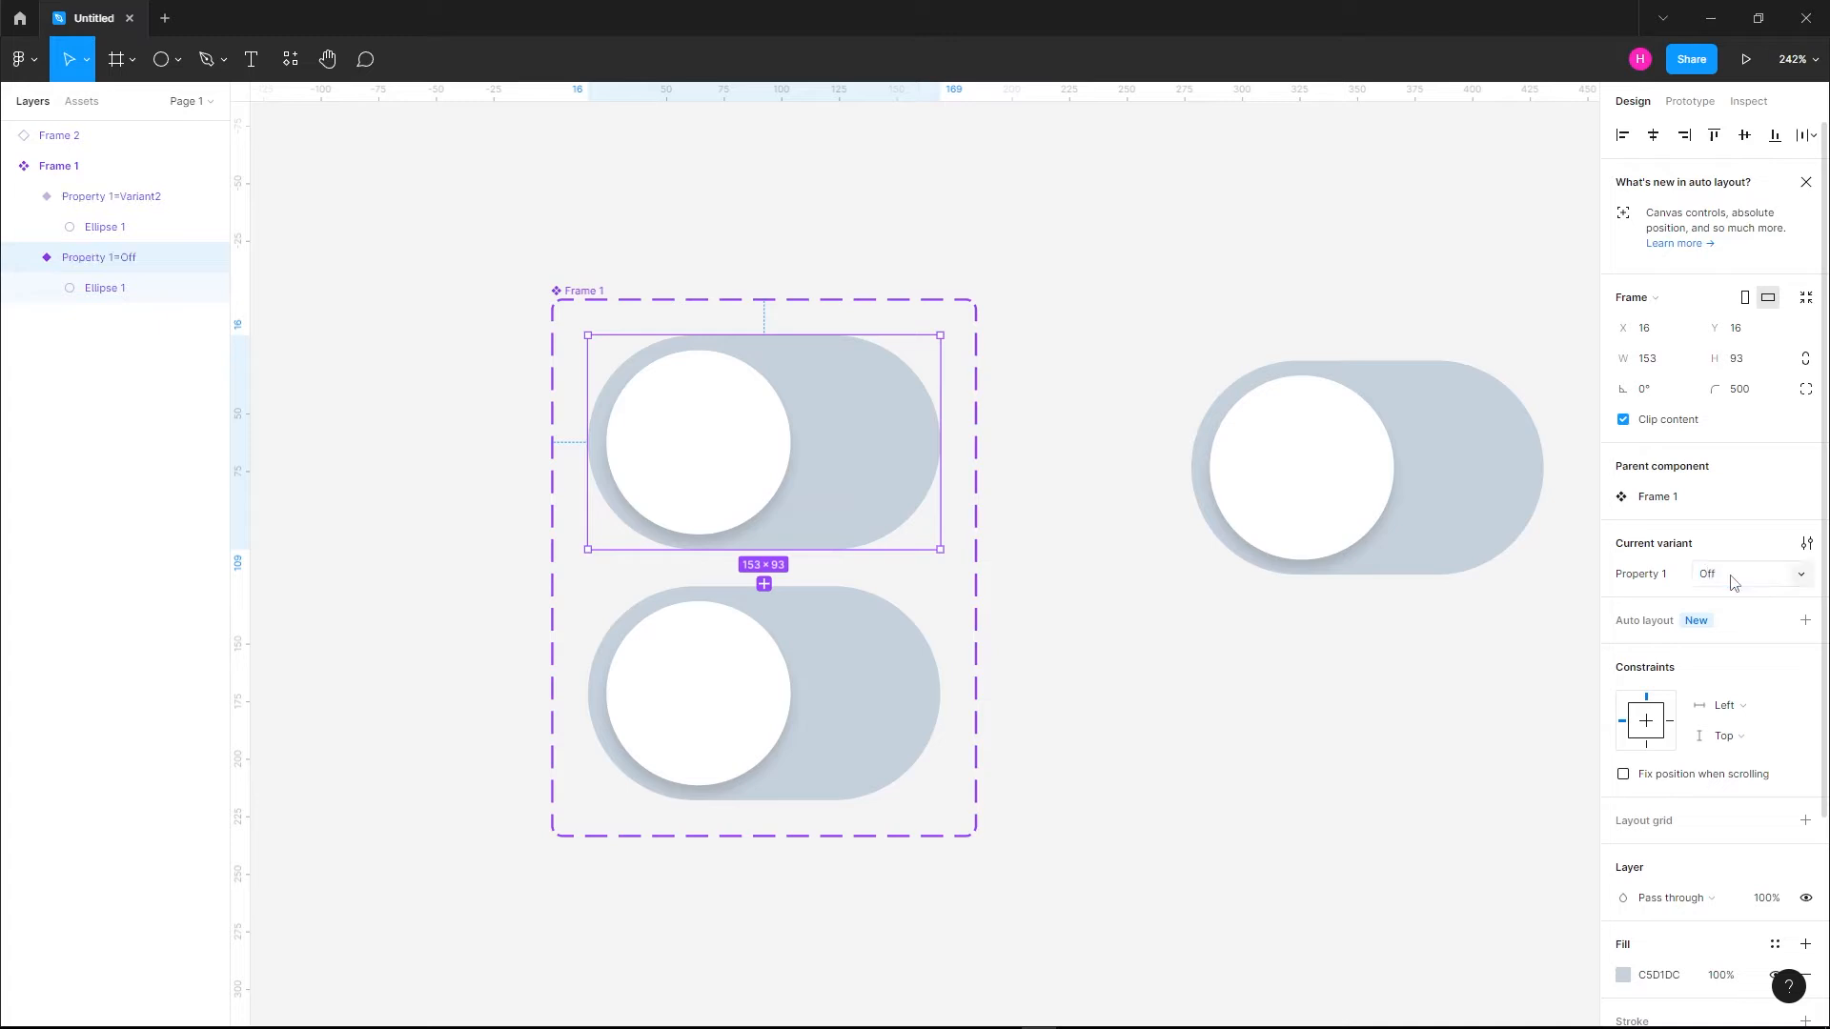
click(886, 676)
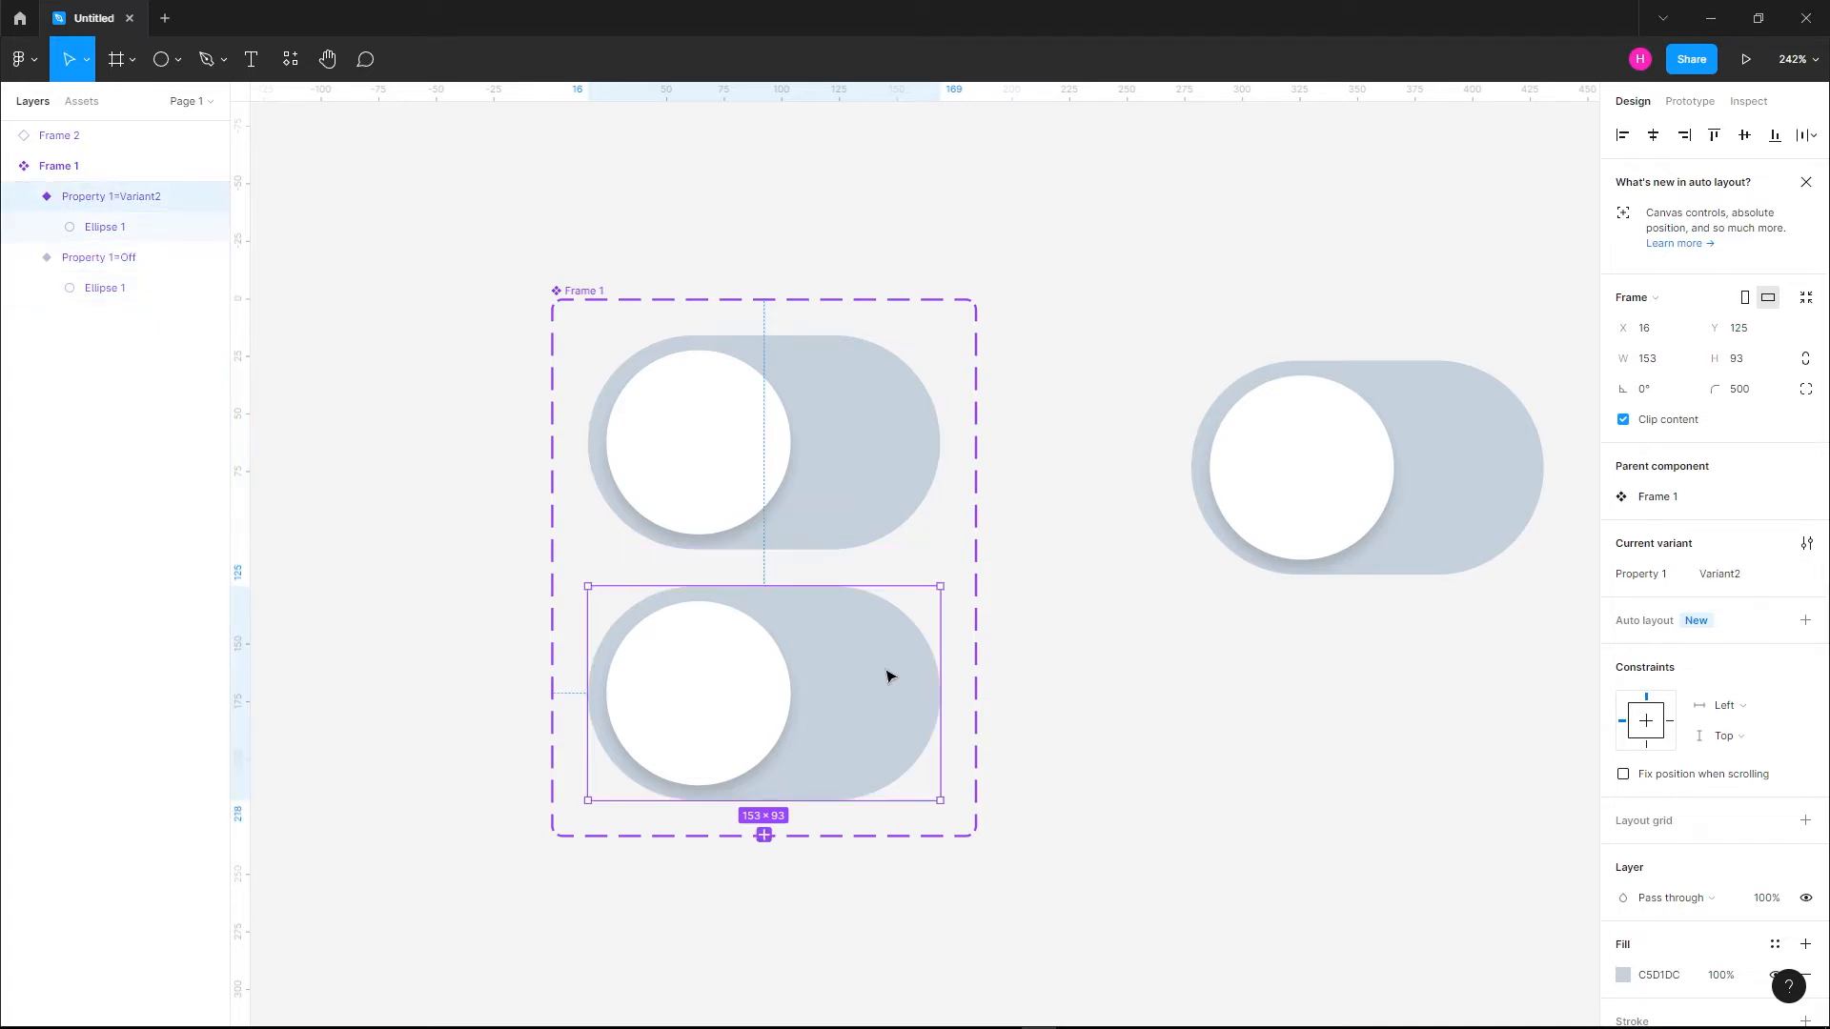
click(1750, 588)
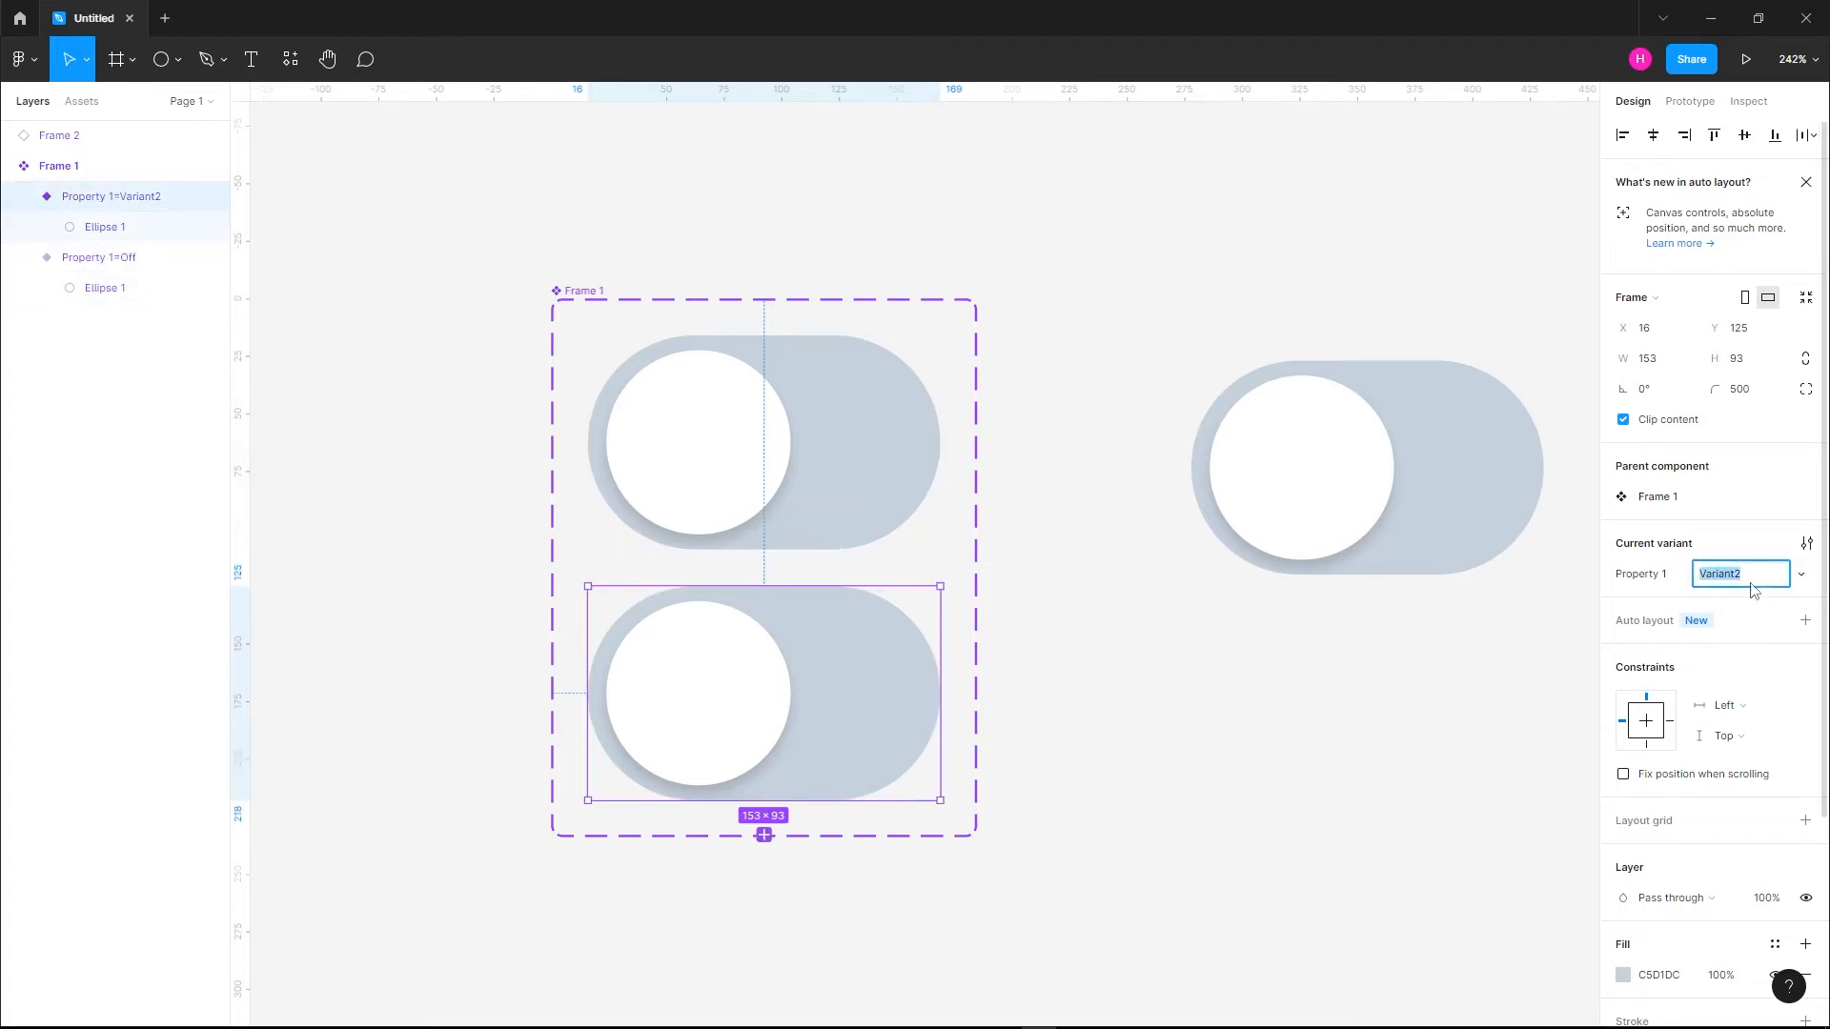
text(On)
key(Return)
click(1272, 804)
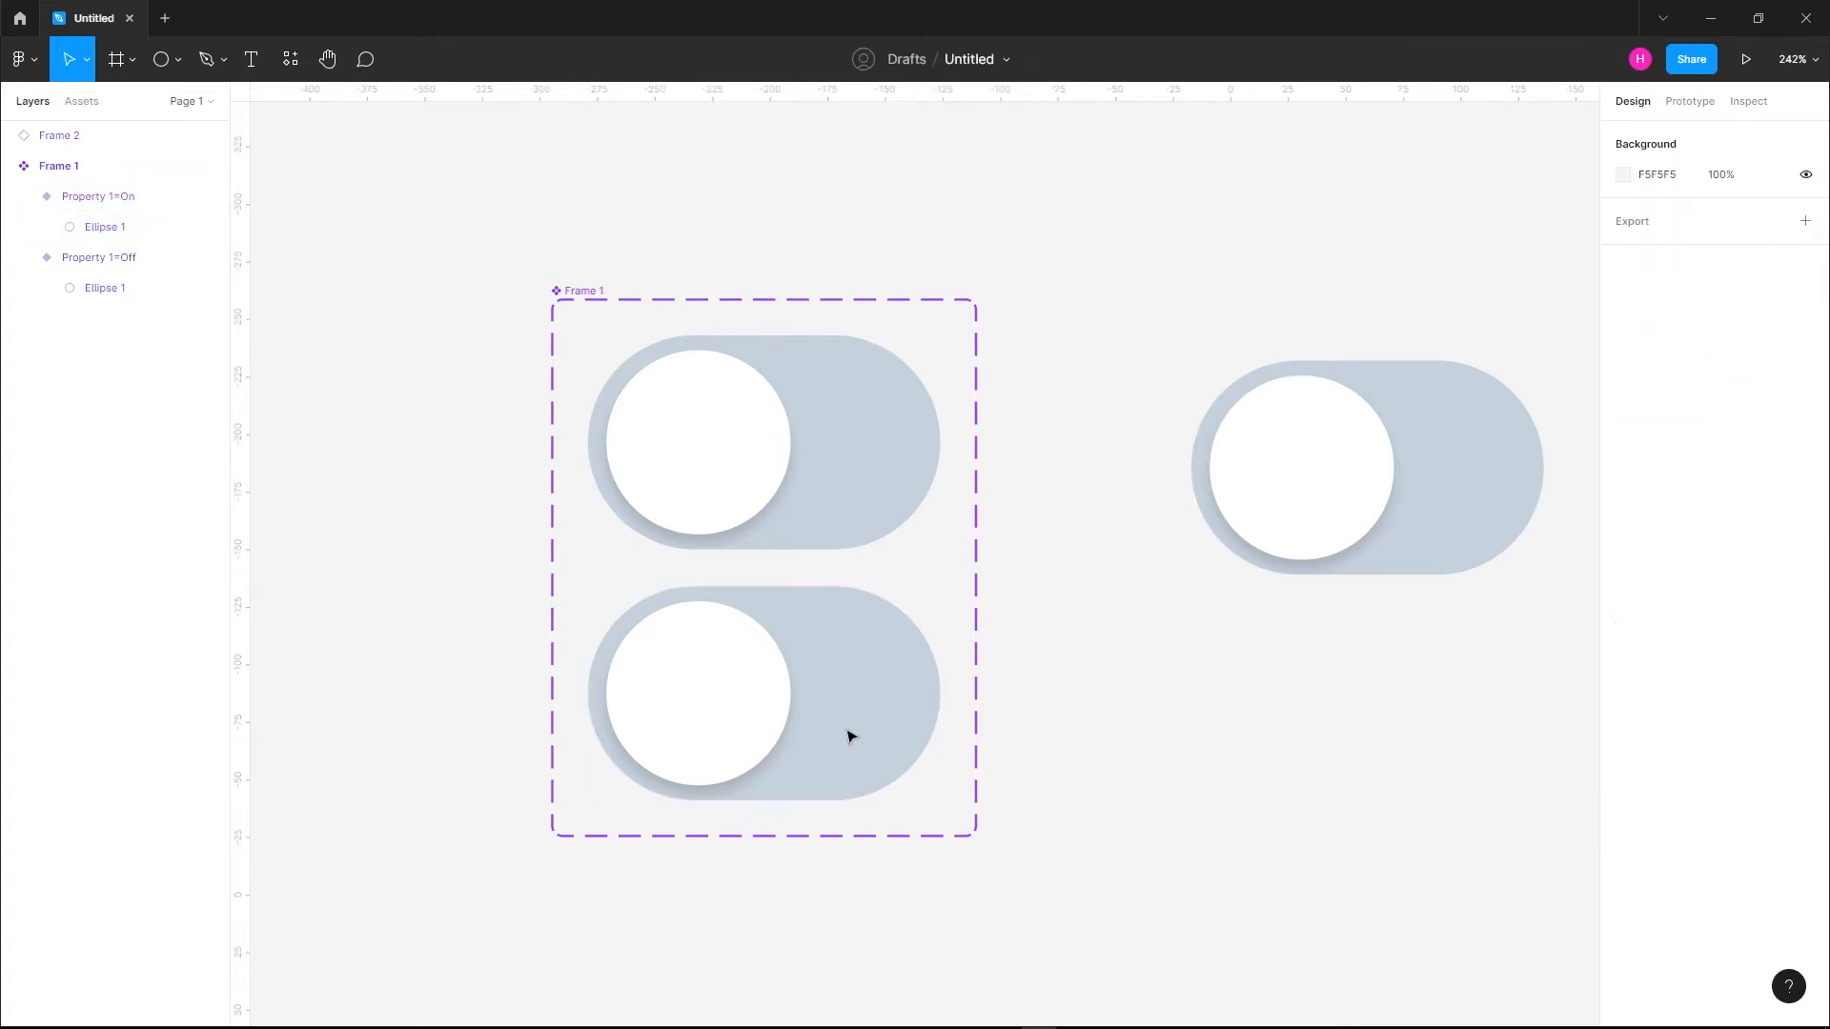
In the On variant, move the circle to the right end at X position 65 and change the toggle's background fill to bright green
double_click(768, 696)
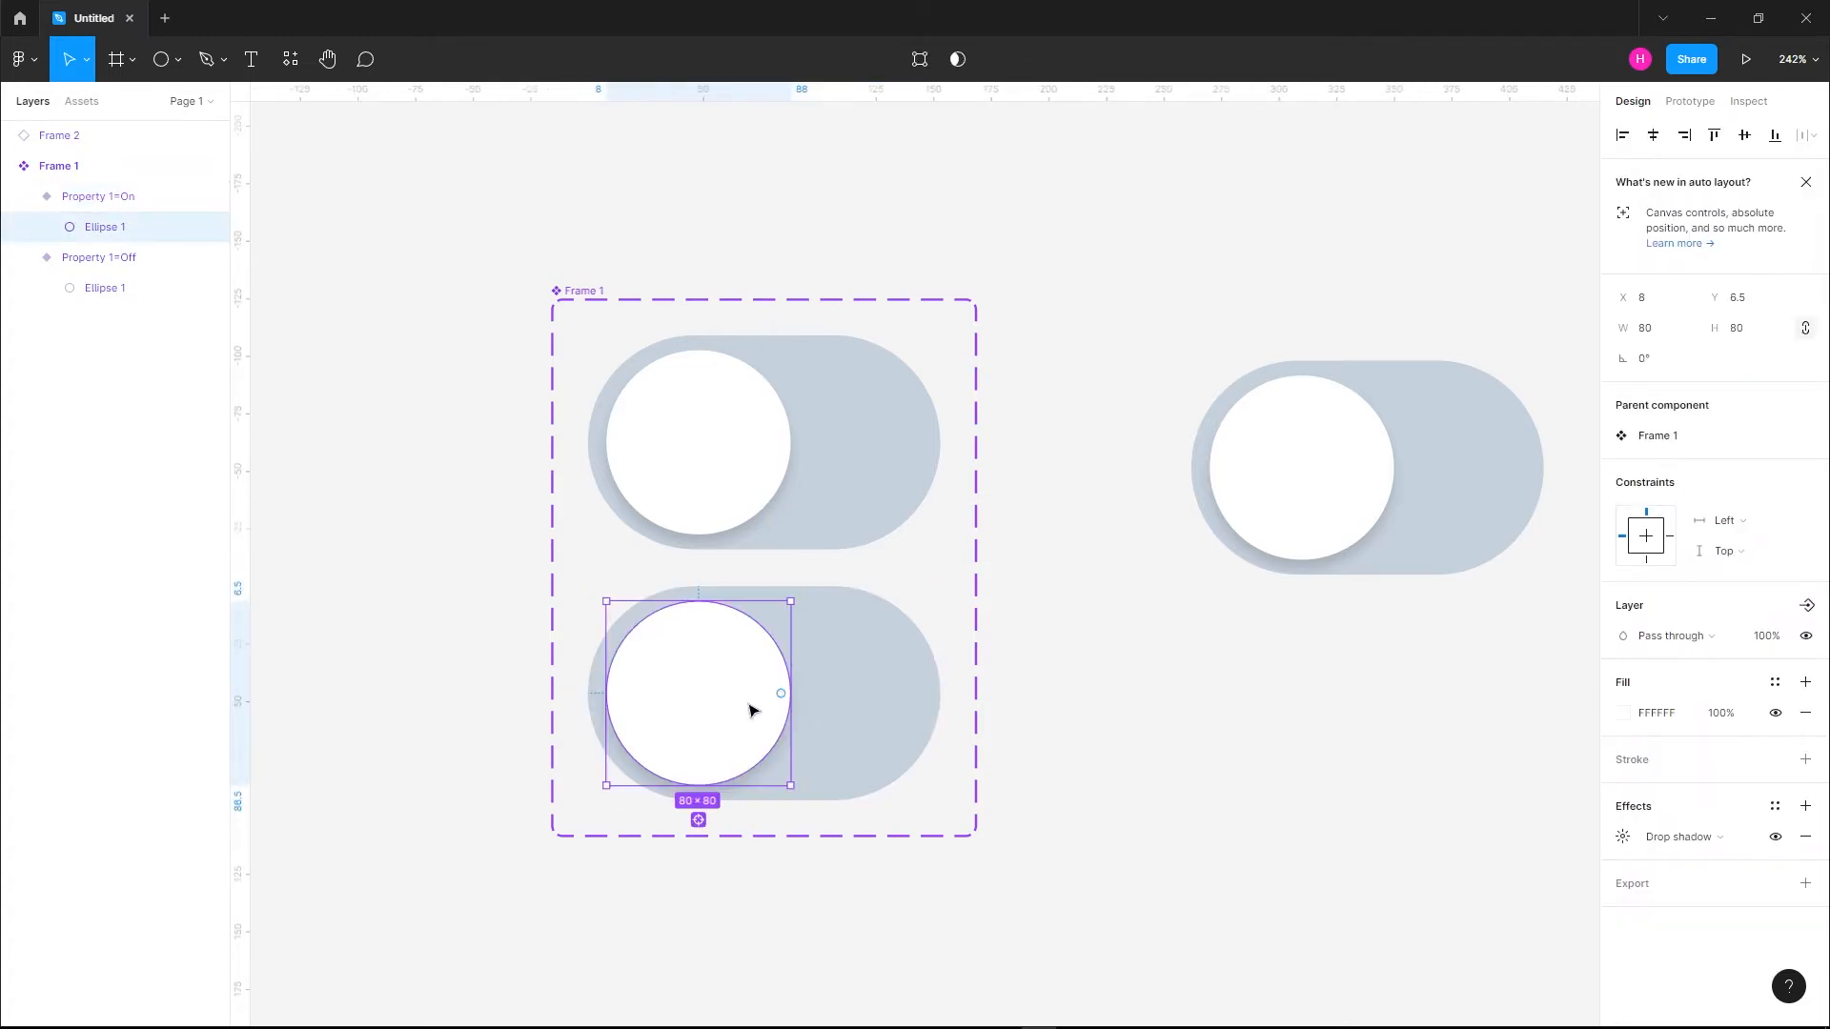
drag(724, 677, 849, 661)
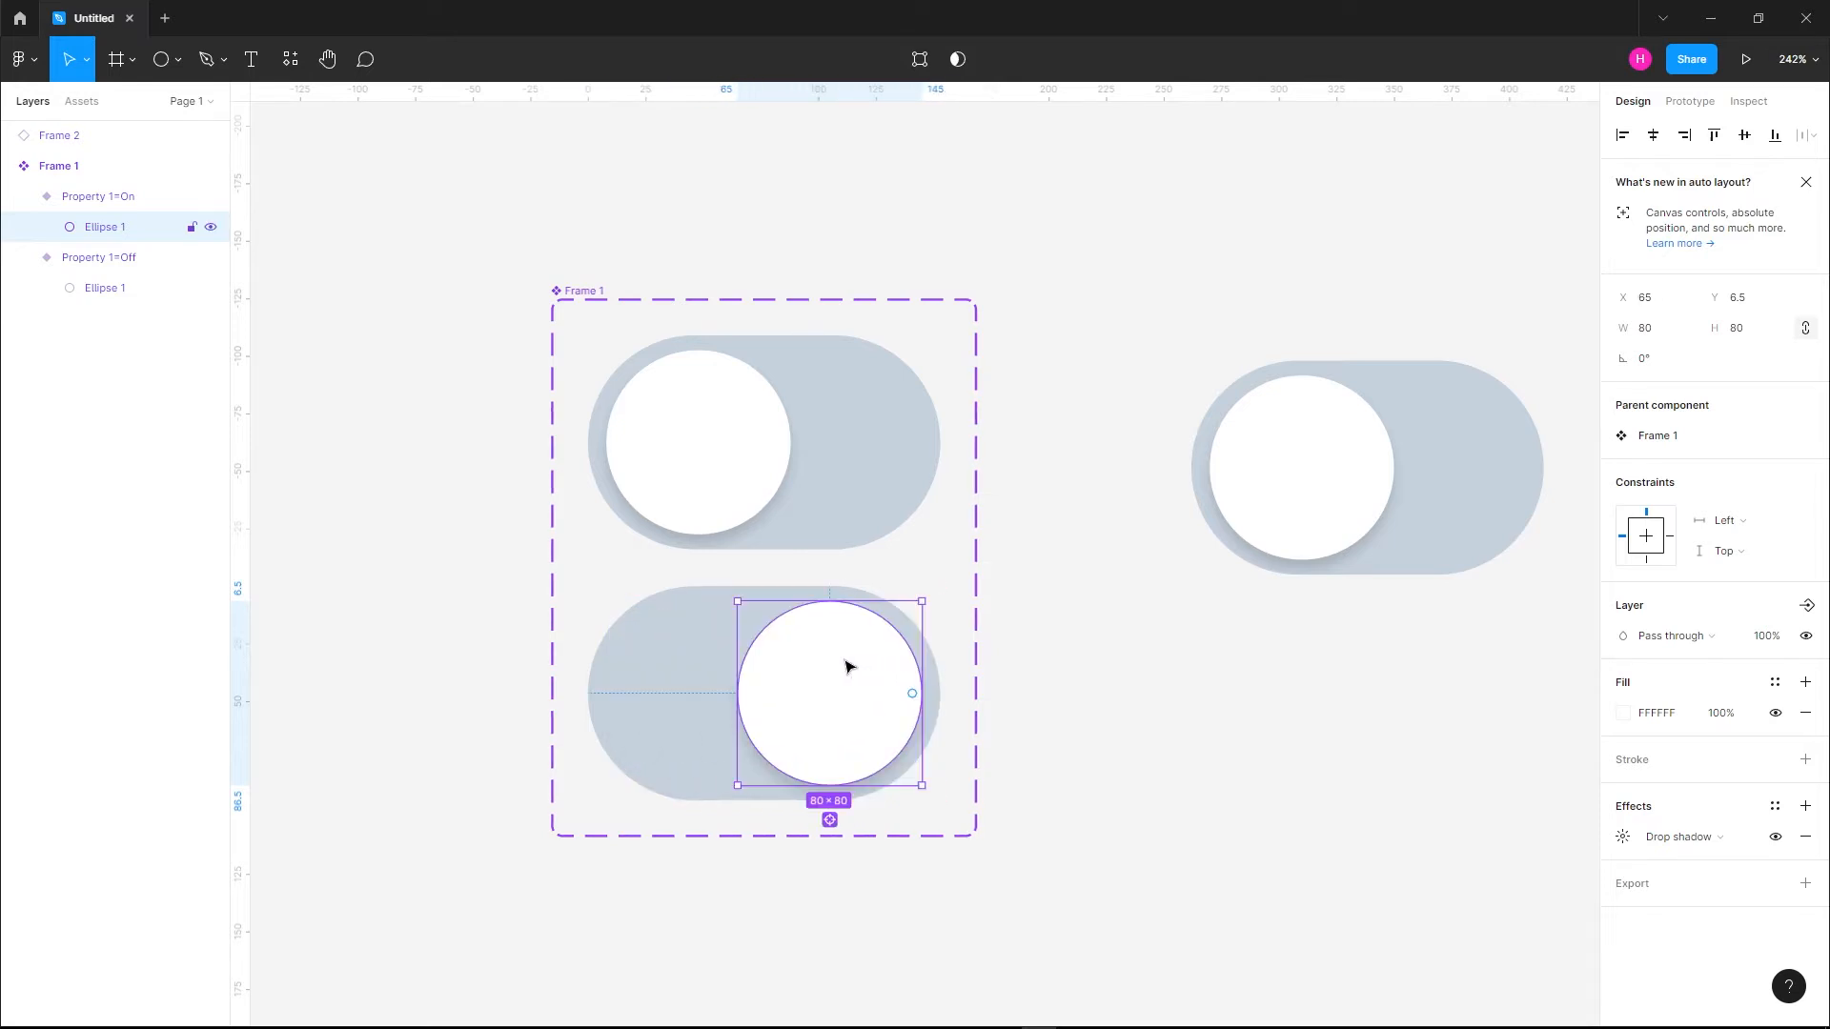
click(646, 673)
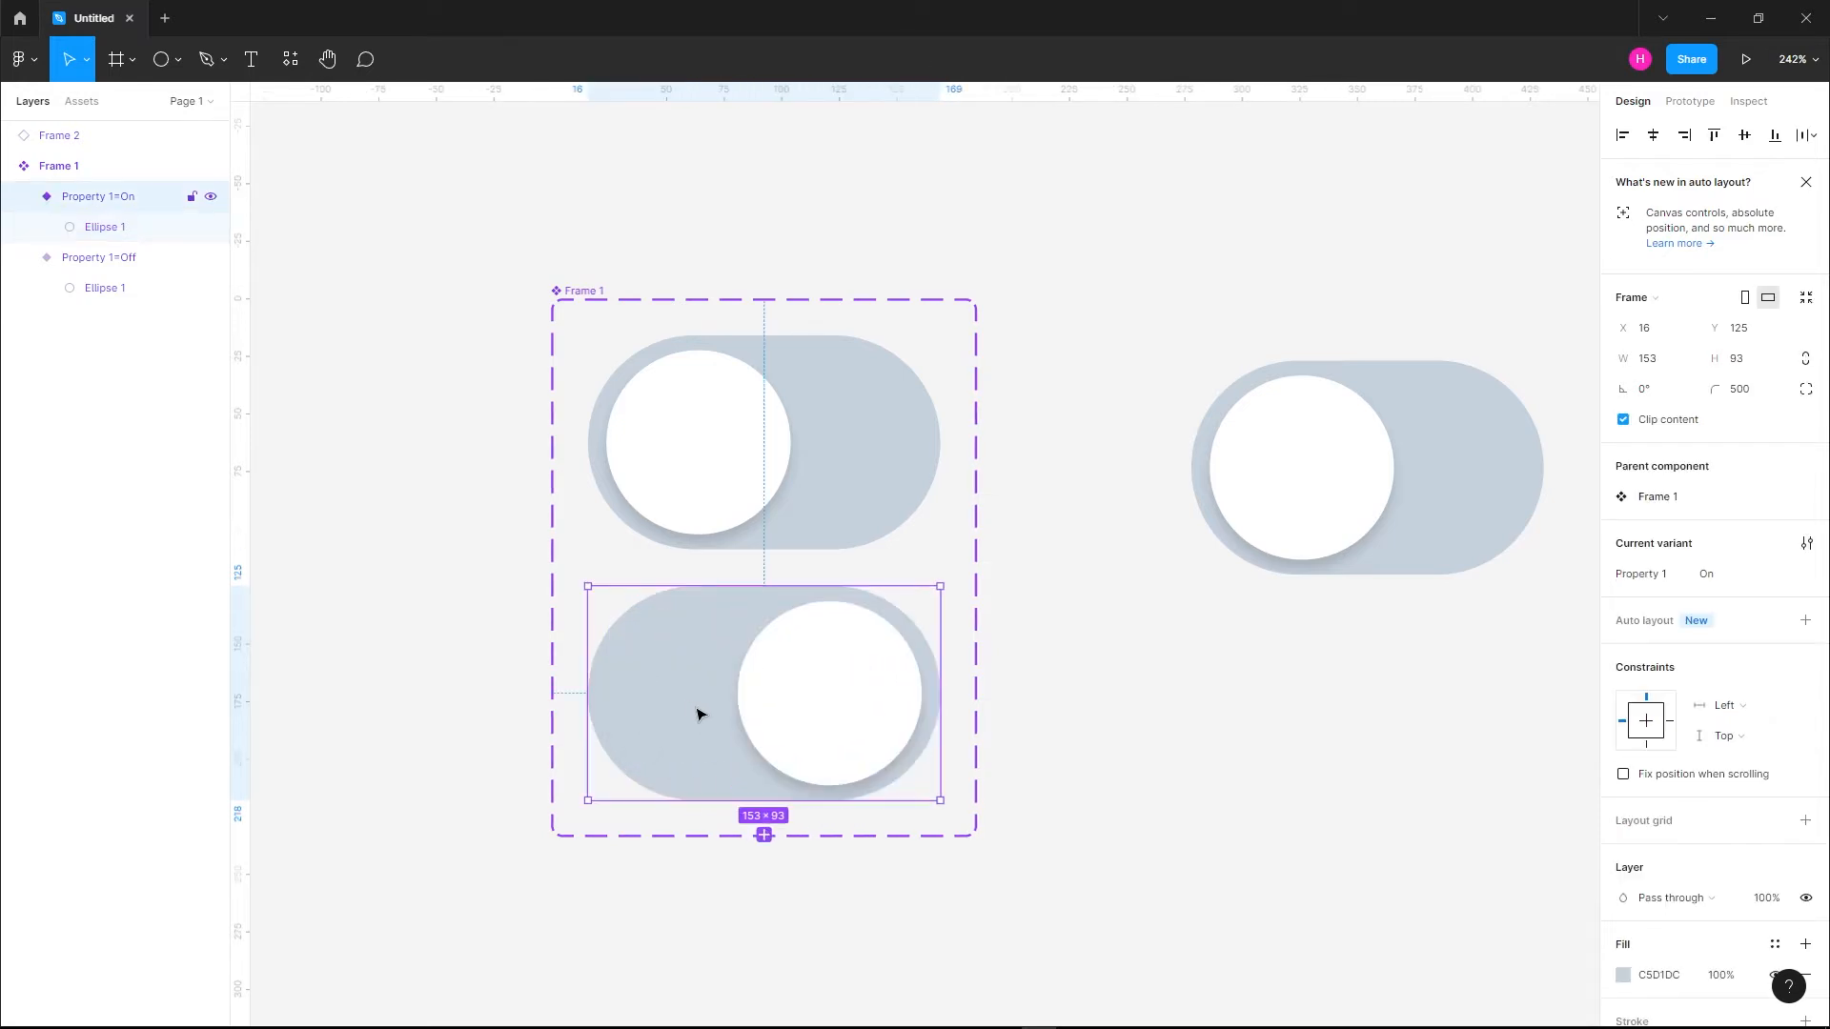
scroll(1677, 844, down, 2)
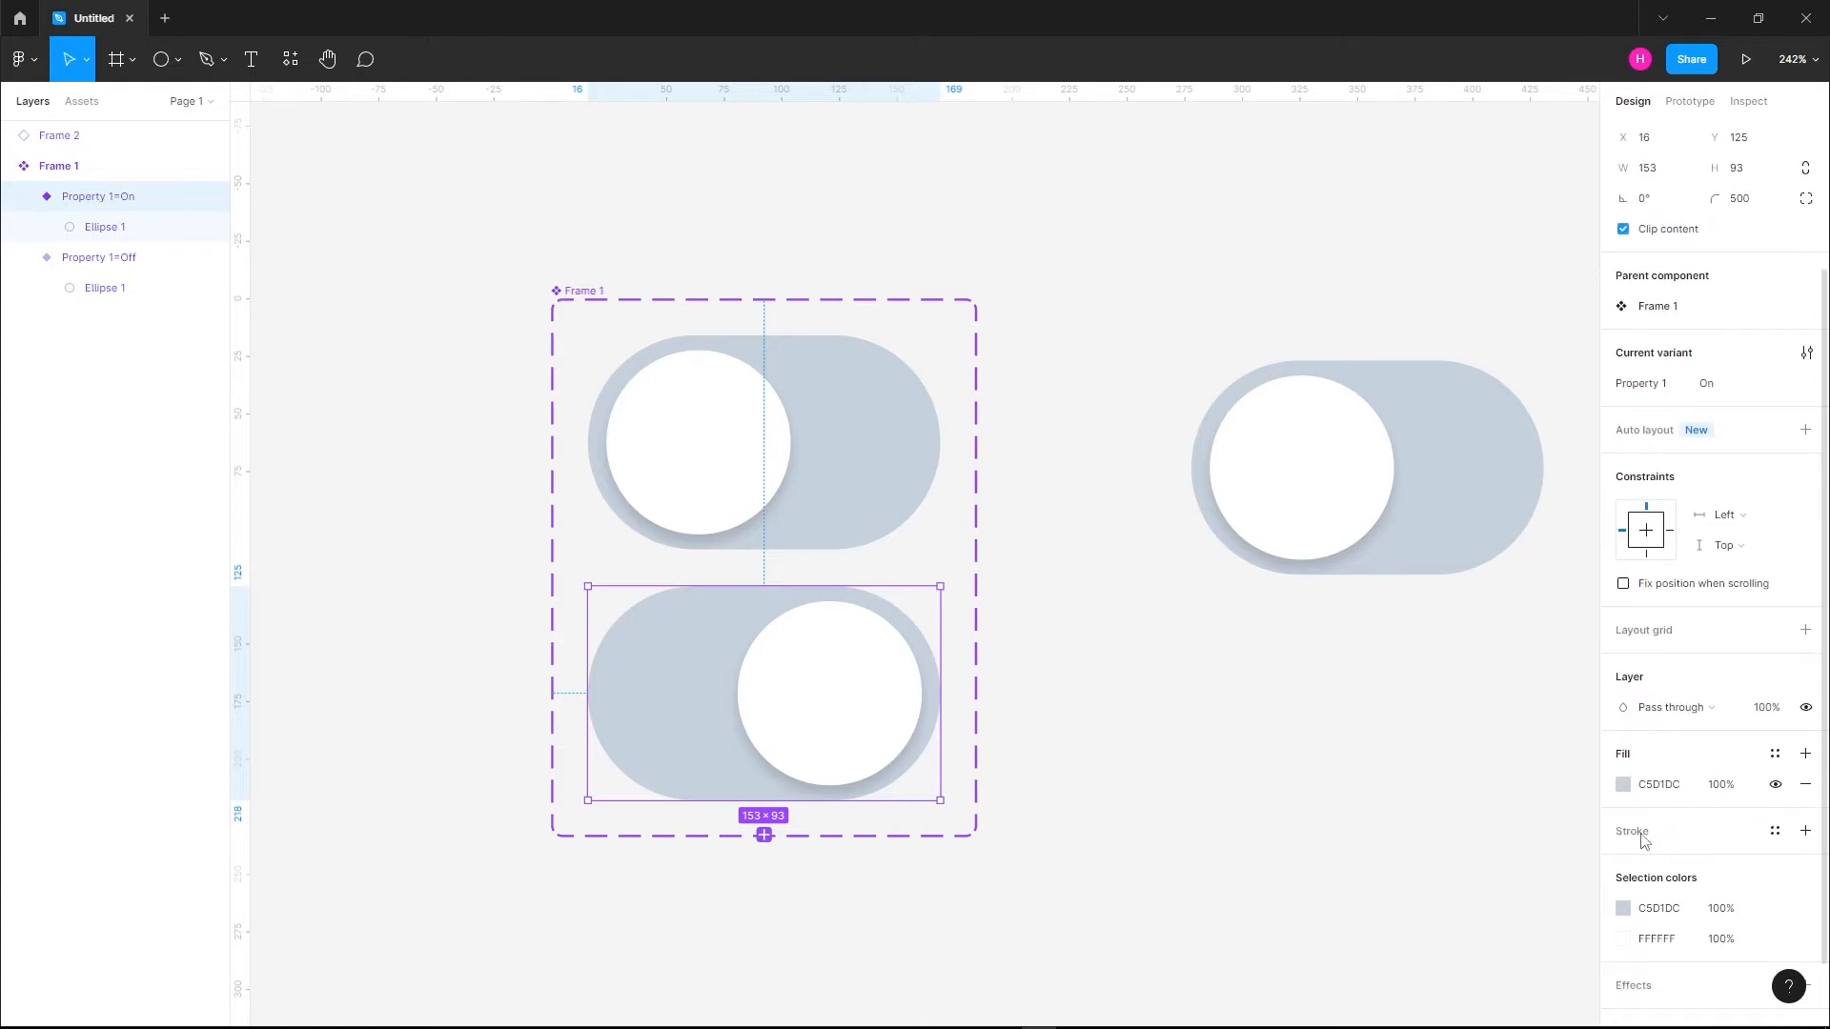
click(1623, 784)
drag(1553, 569, 1573, 555)
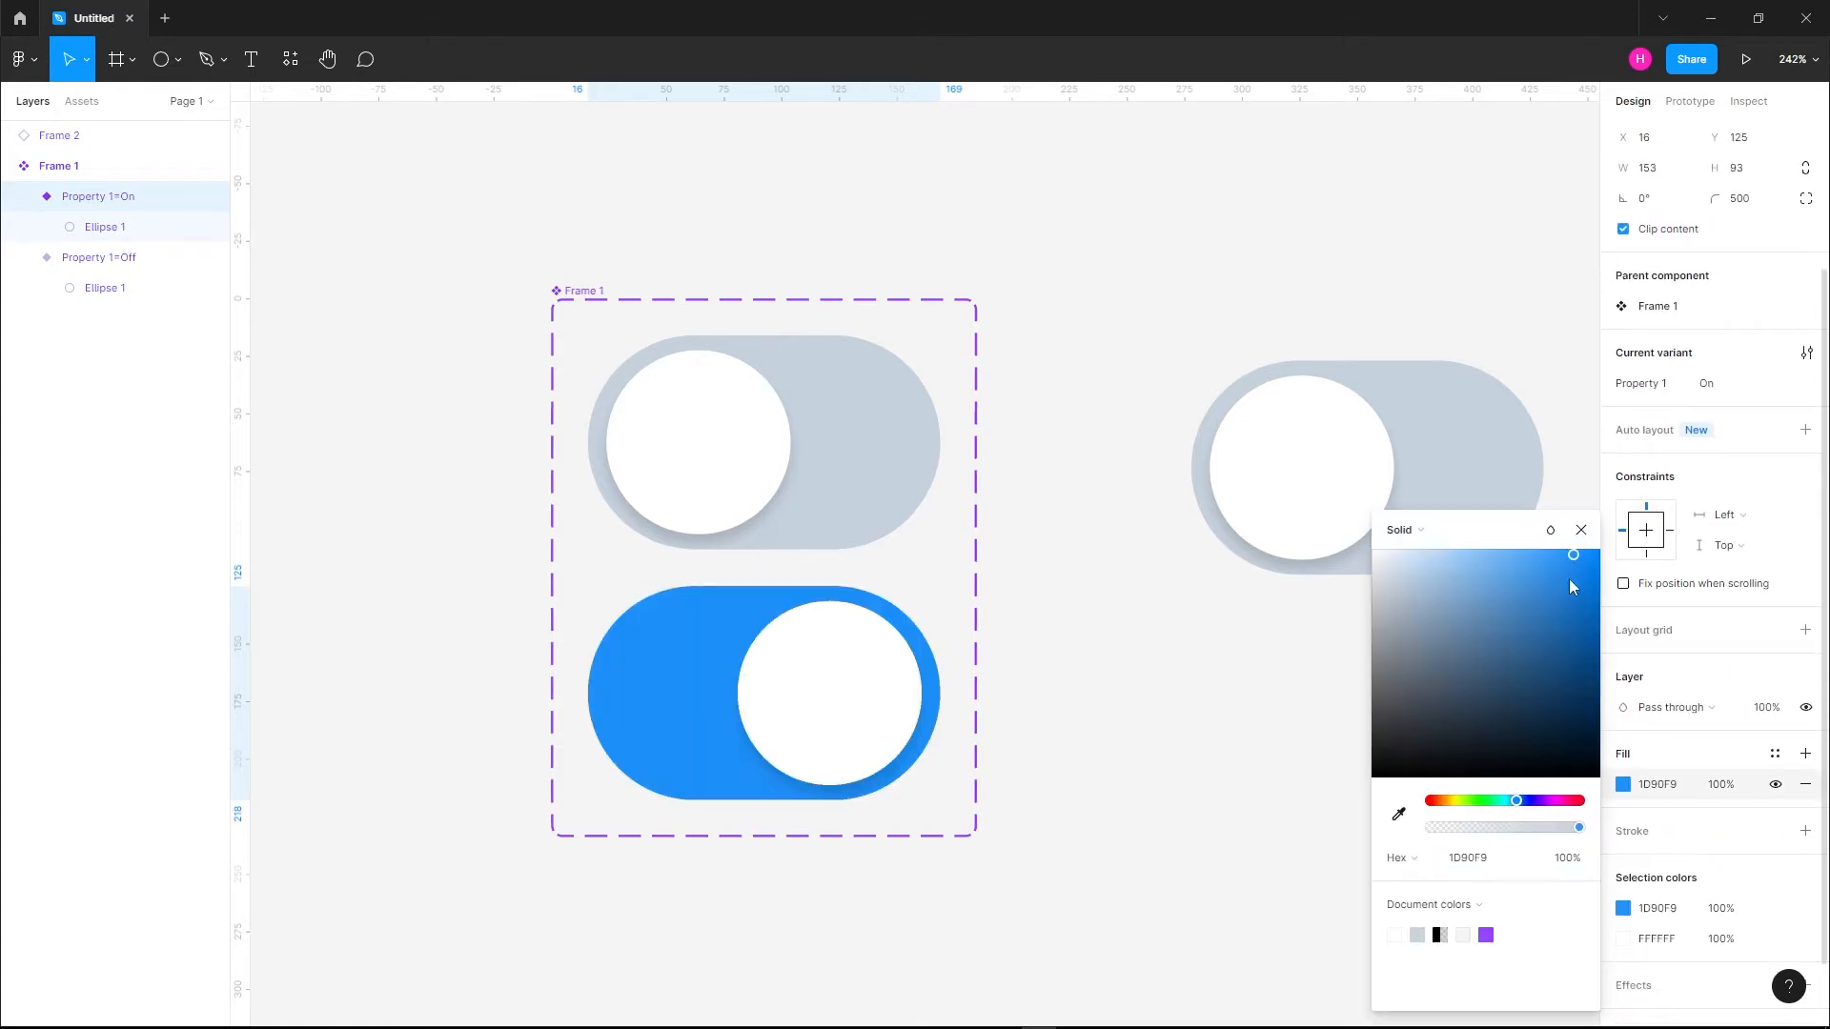
click(1493, 801)
drag(1493, 805, 1491, 805)
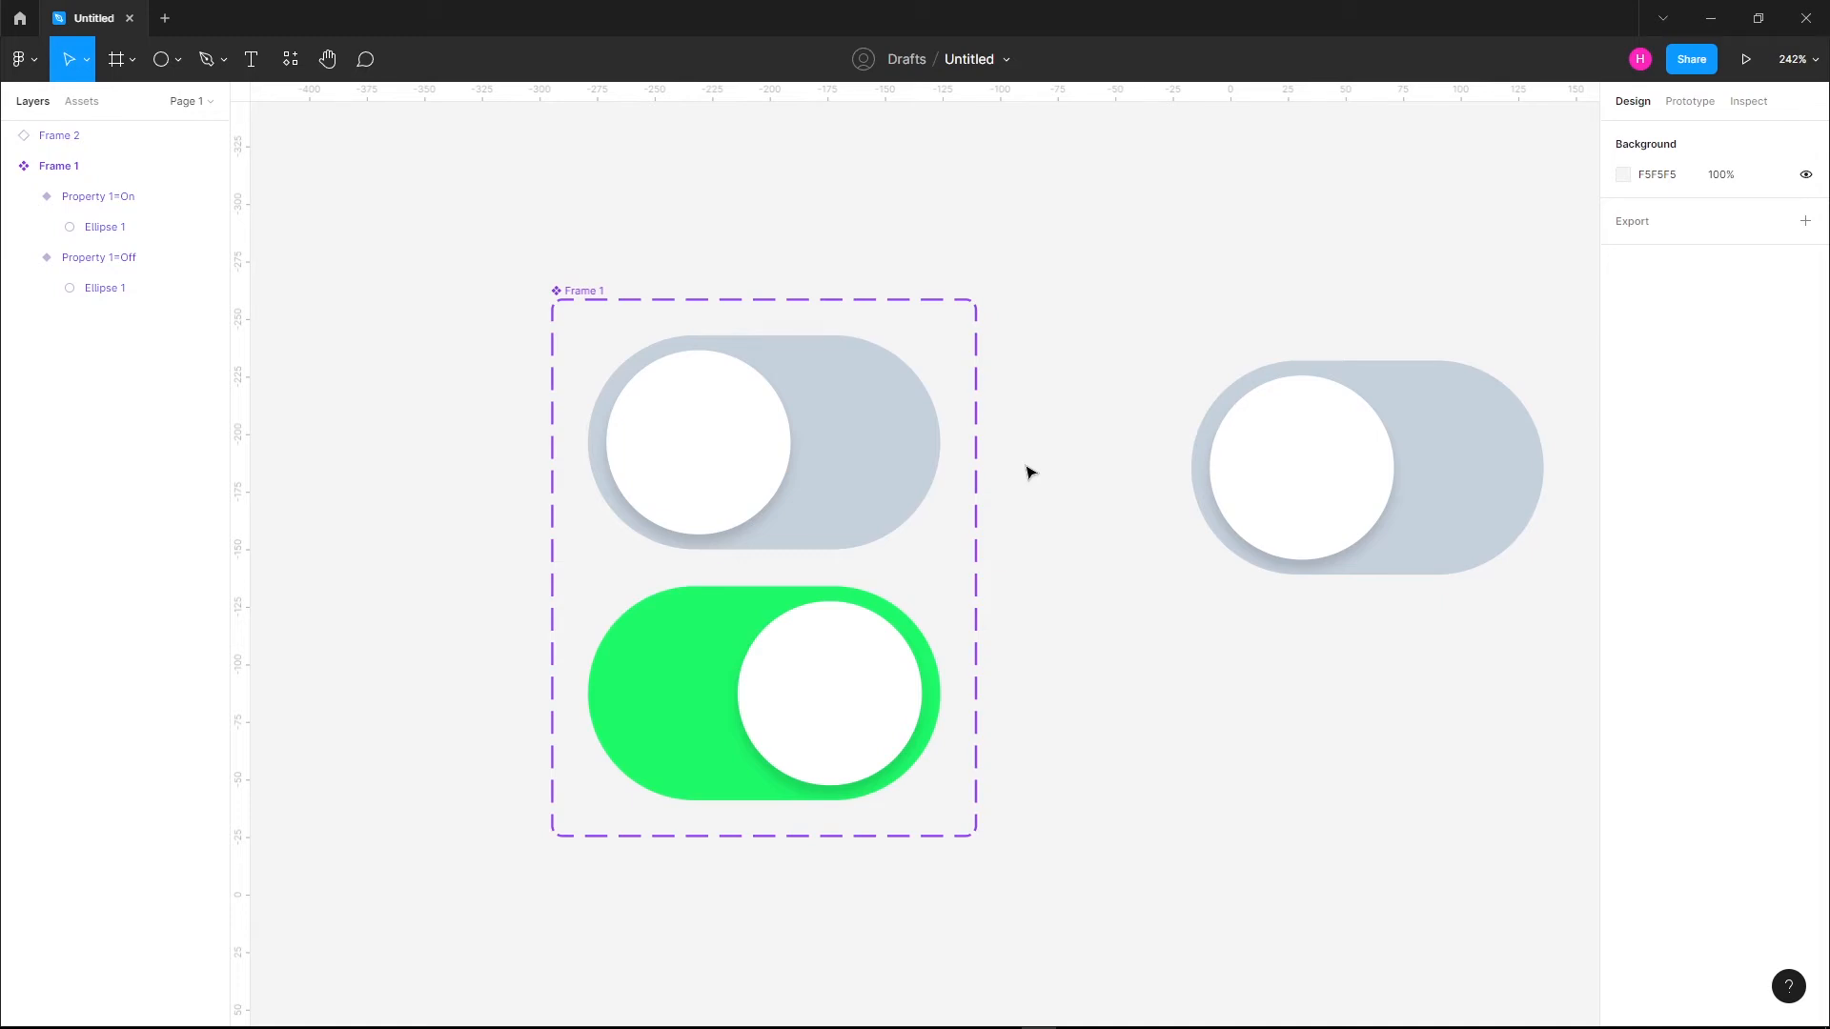
Add a prototype interaction from the Off variant to the On variant, with the On click trigger and the Change to action
click(710, 381)
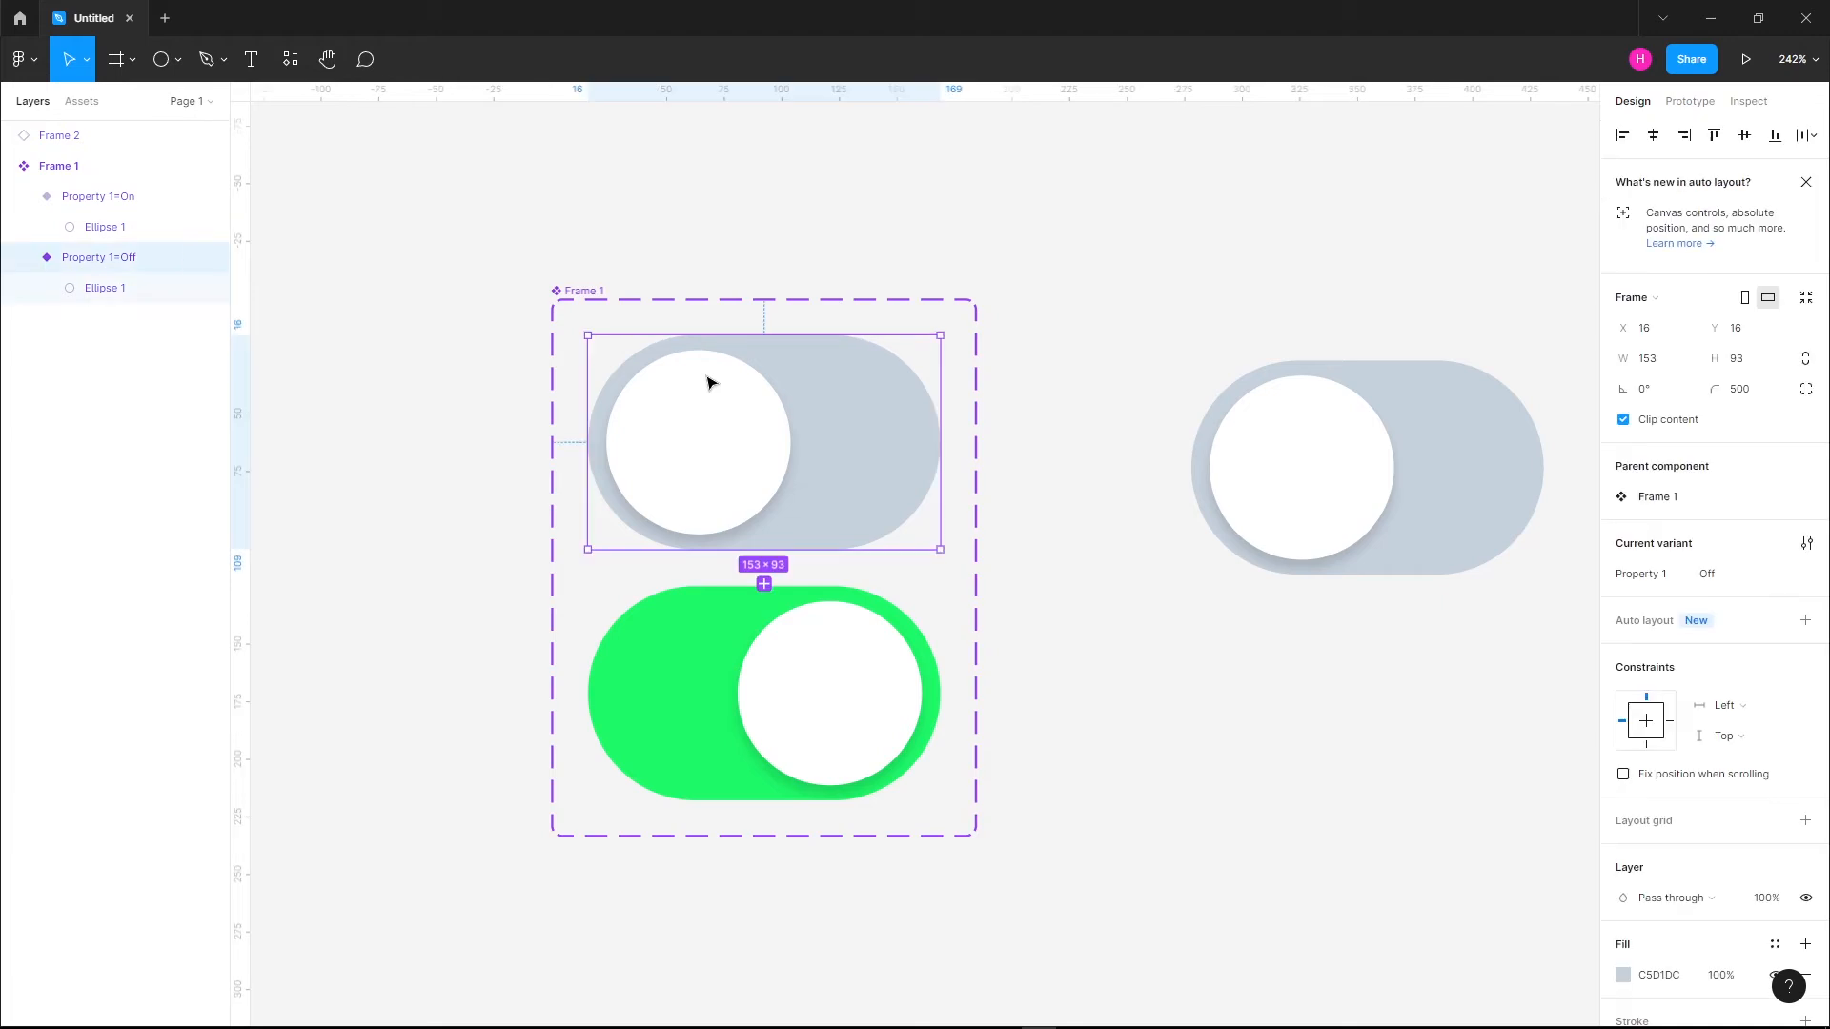
click(1687, 102)
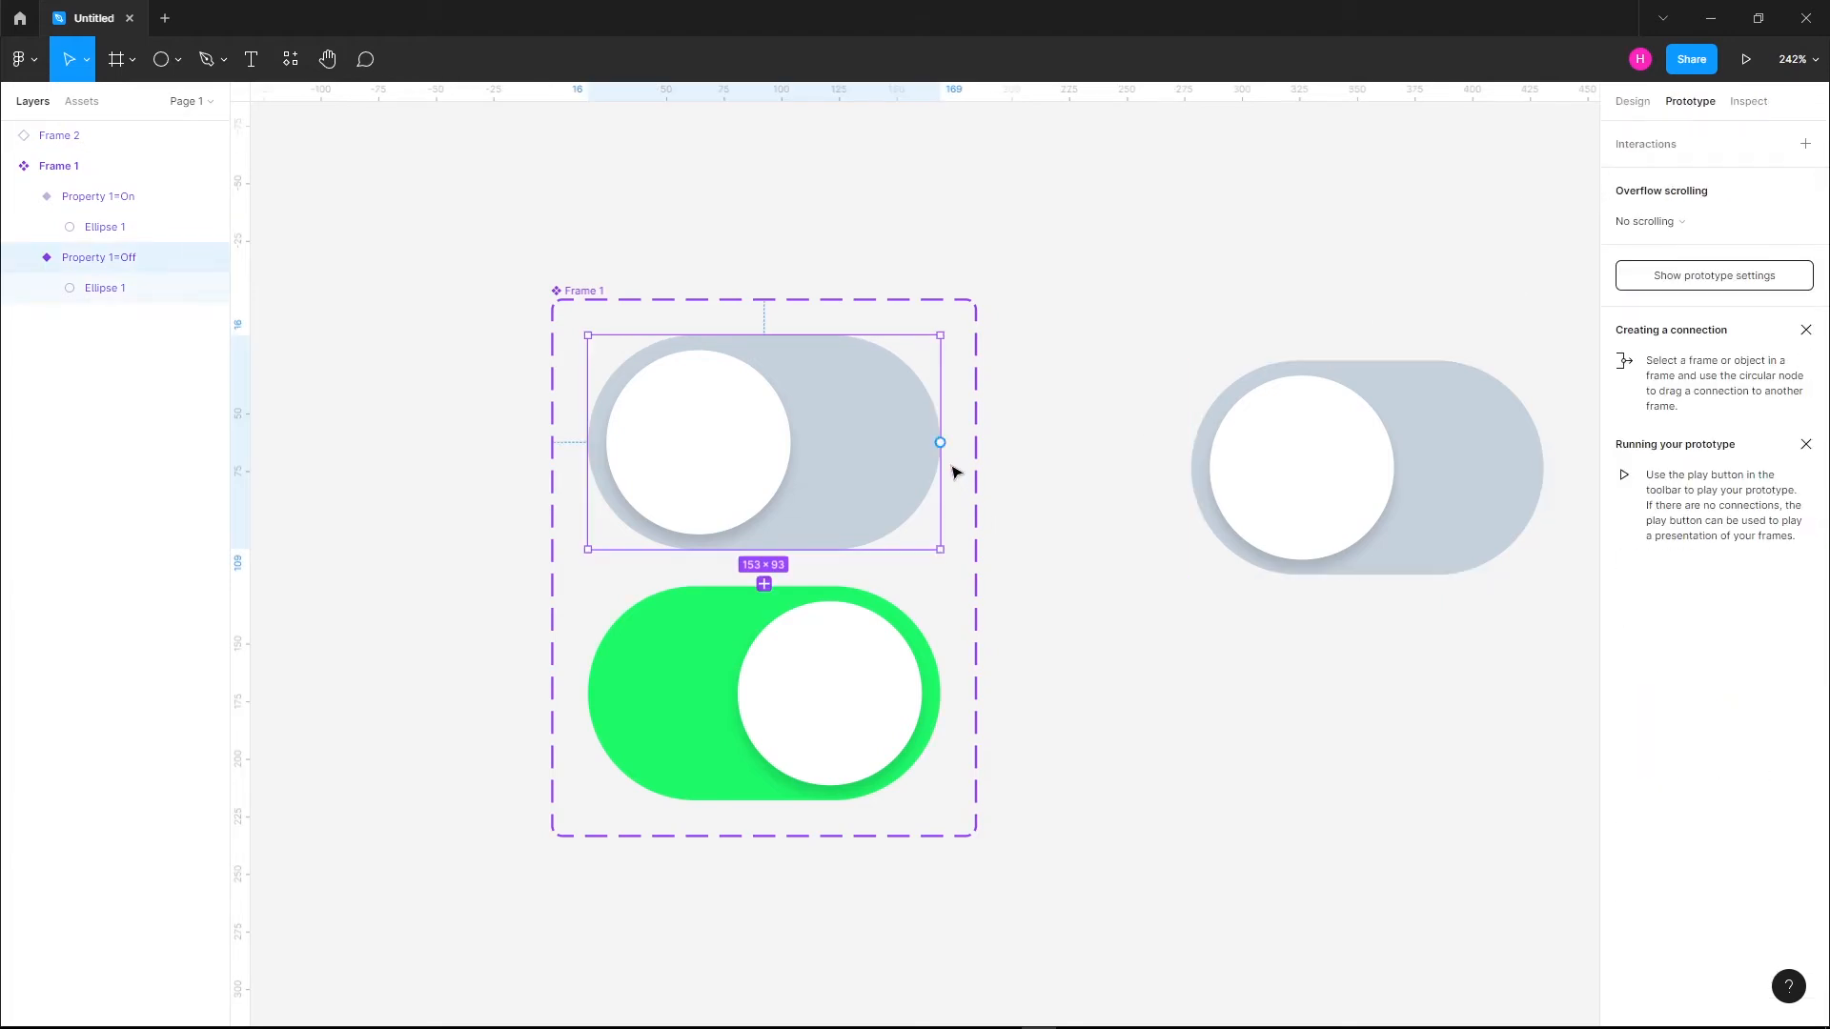
drag(940, 443, 716, 649)
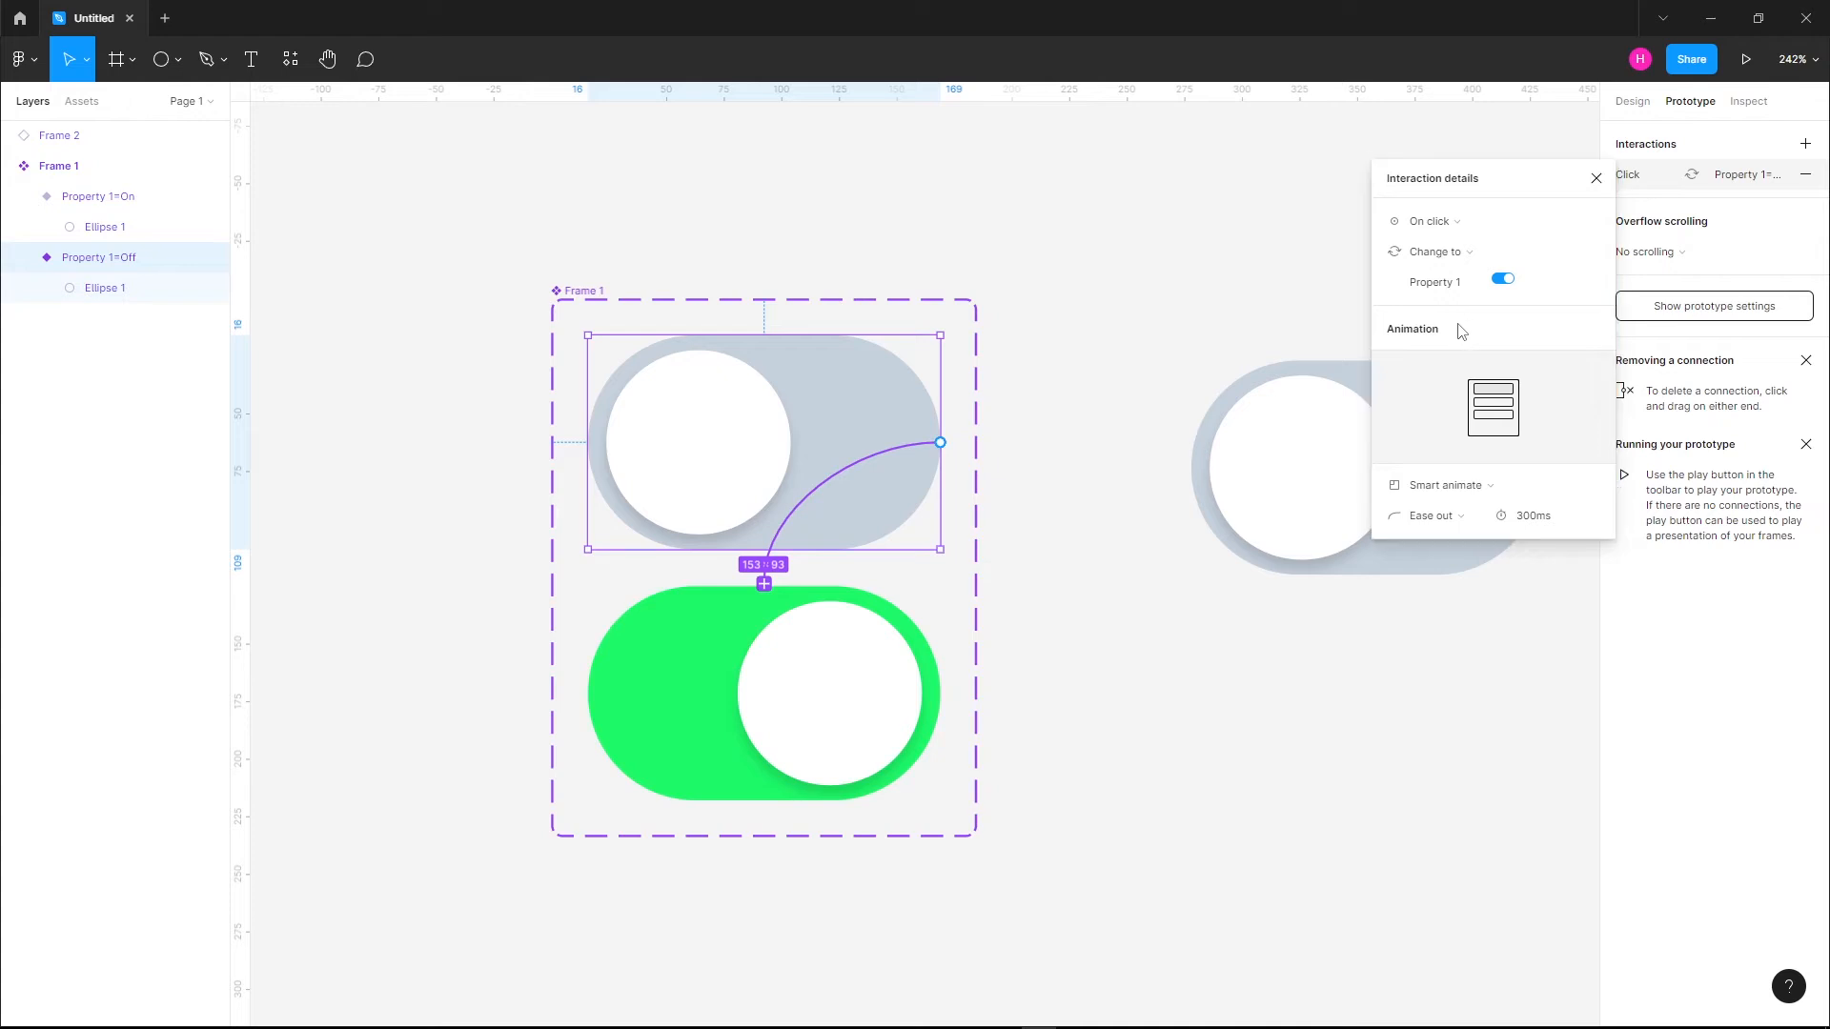
click(1462, 221)
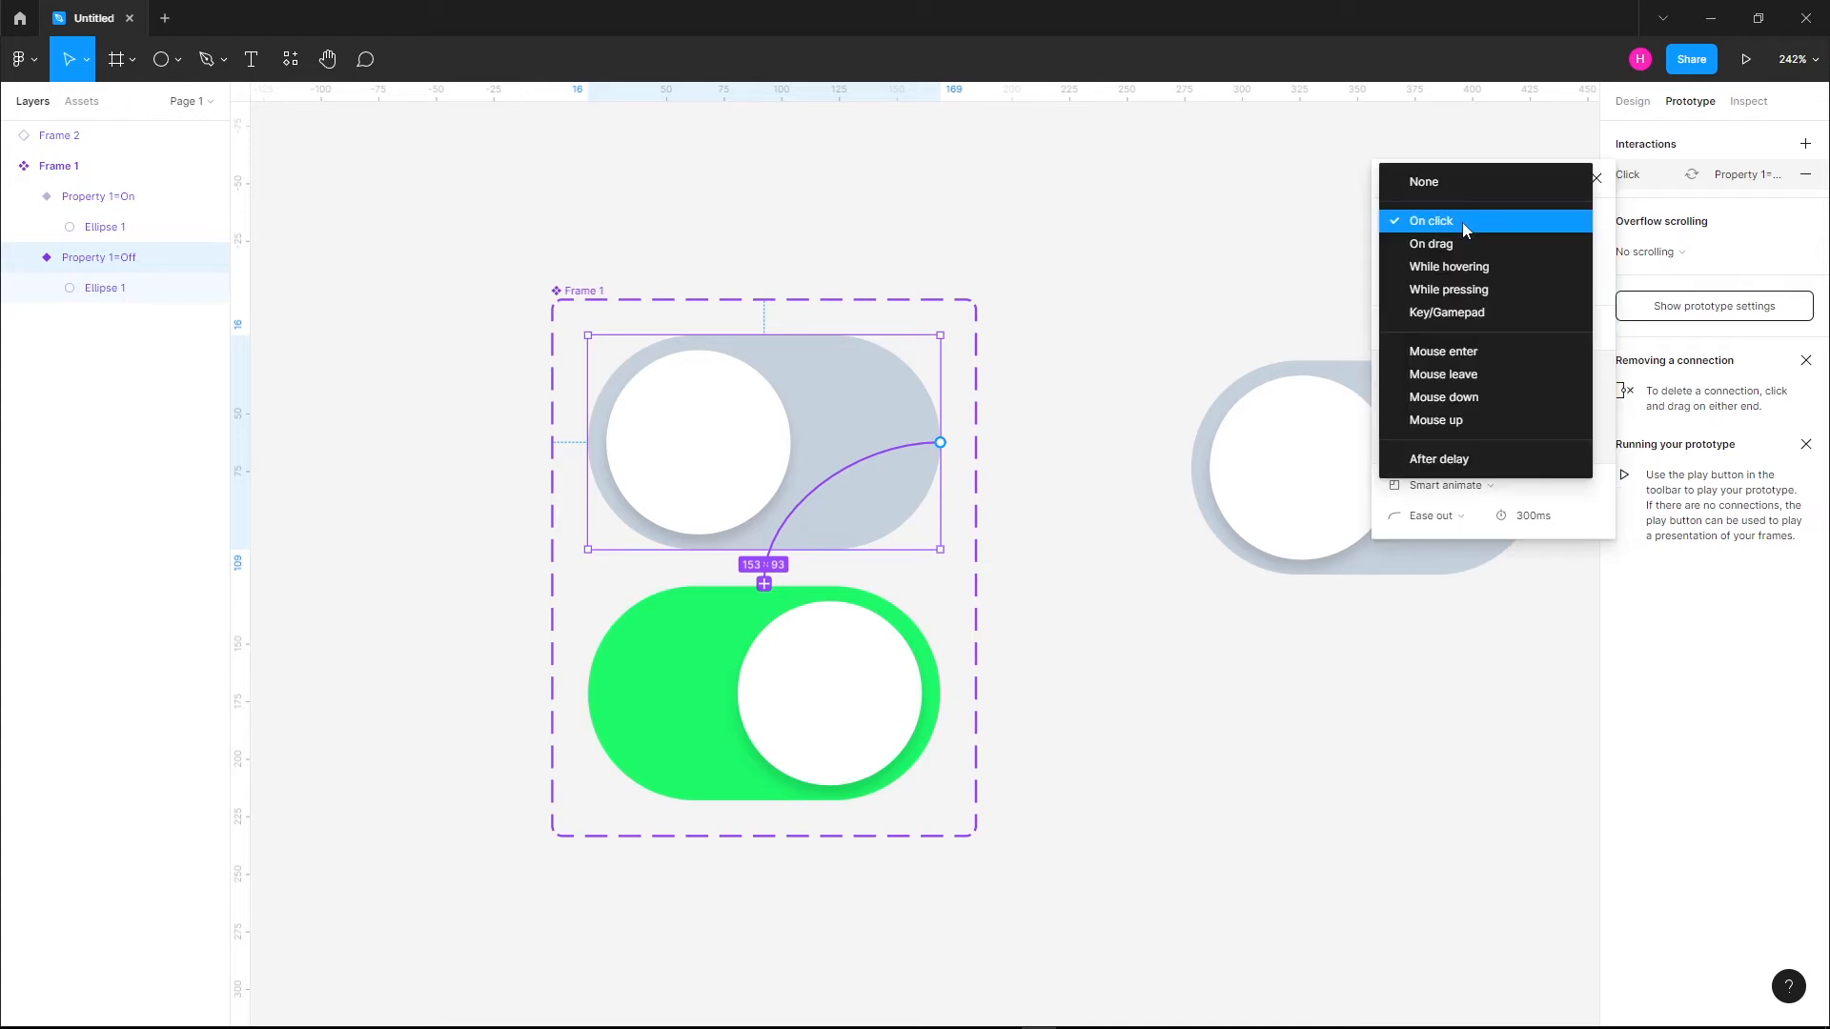
click(1462, 222)
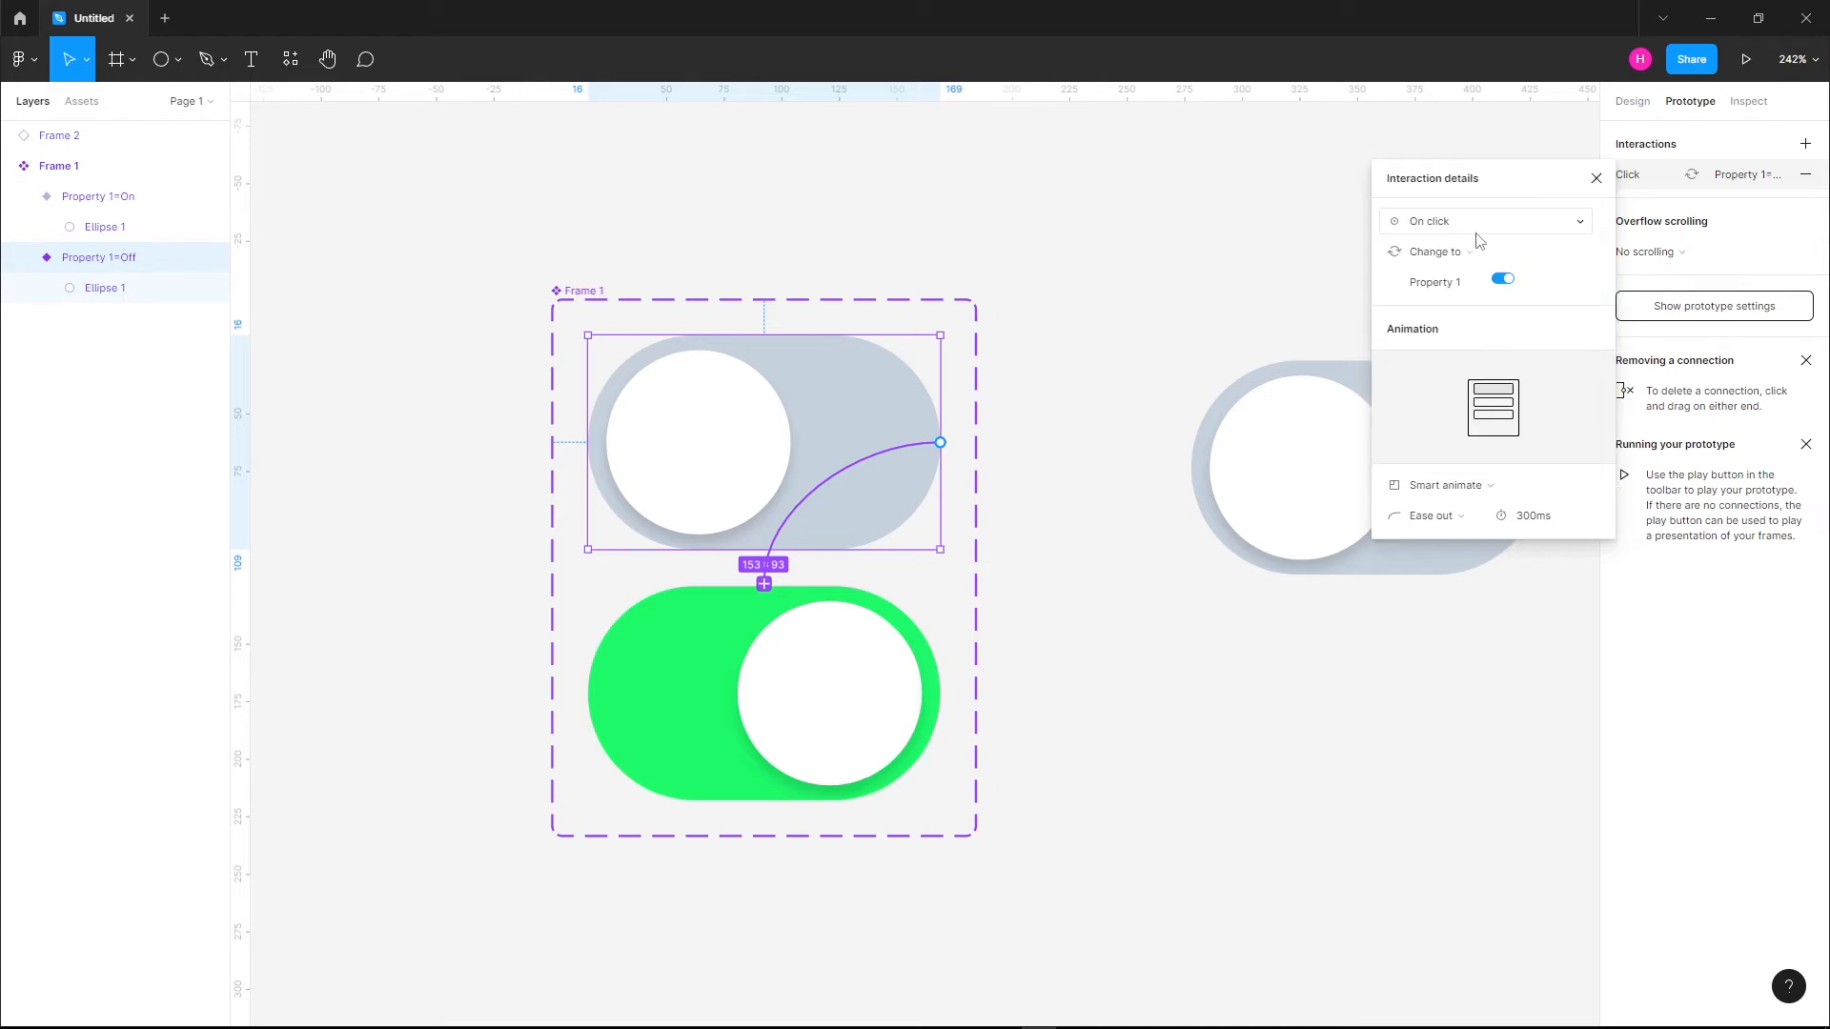
click(1458, 253)
click(1460, 253)
Set the interaction's animation to Smart animate with the Gentle curve and a duration of 300 ms
click(1436, 488)
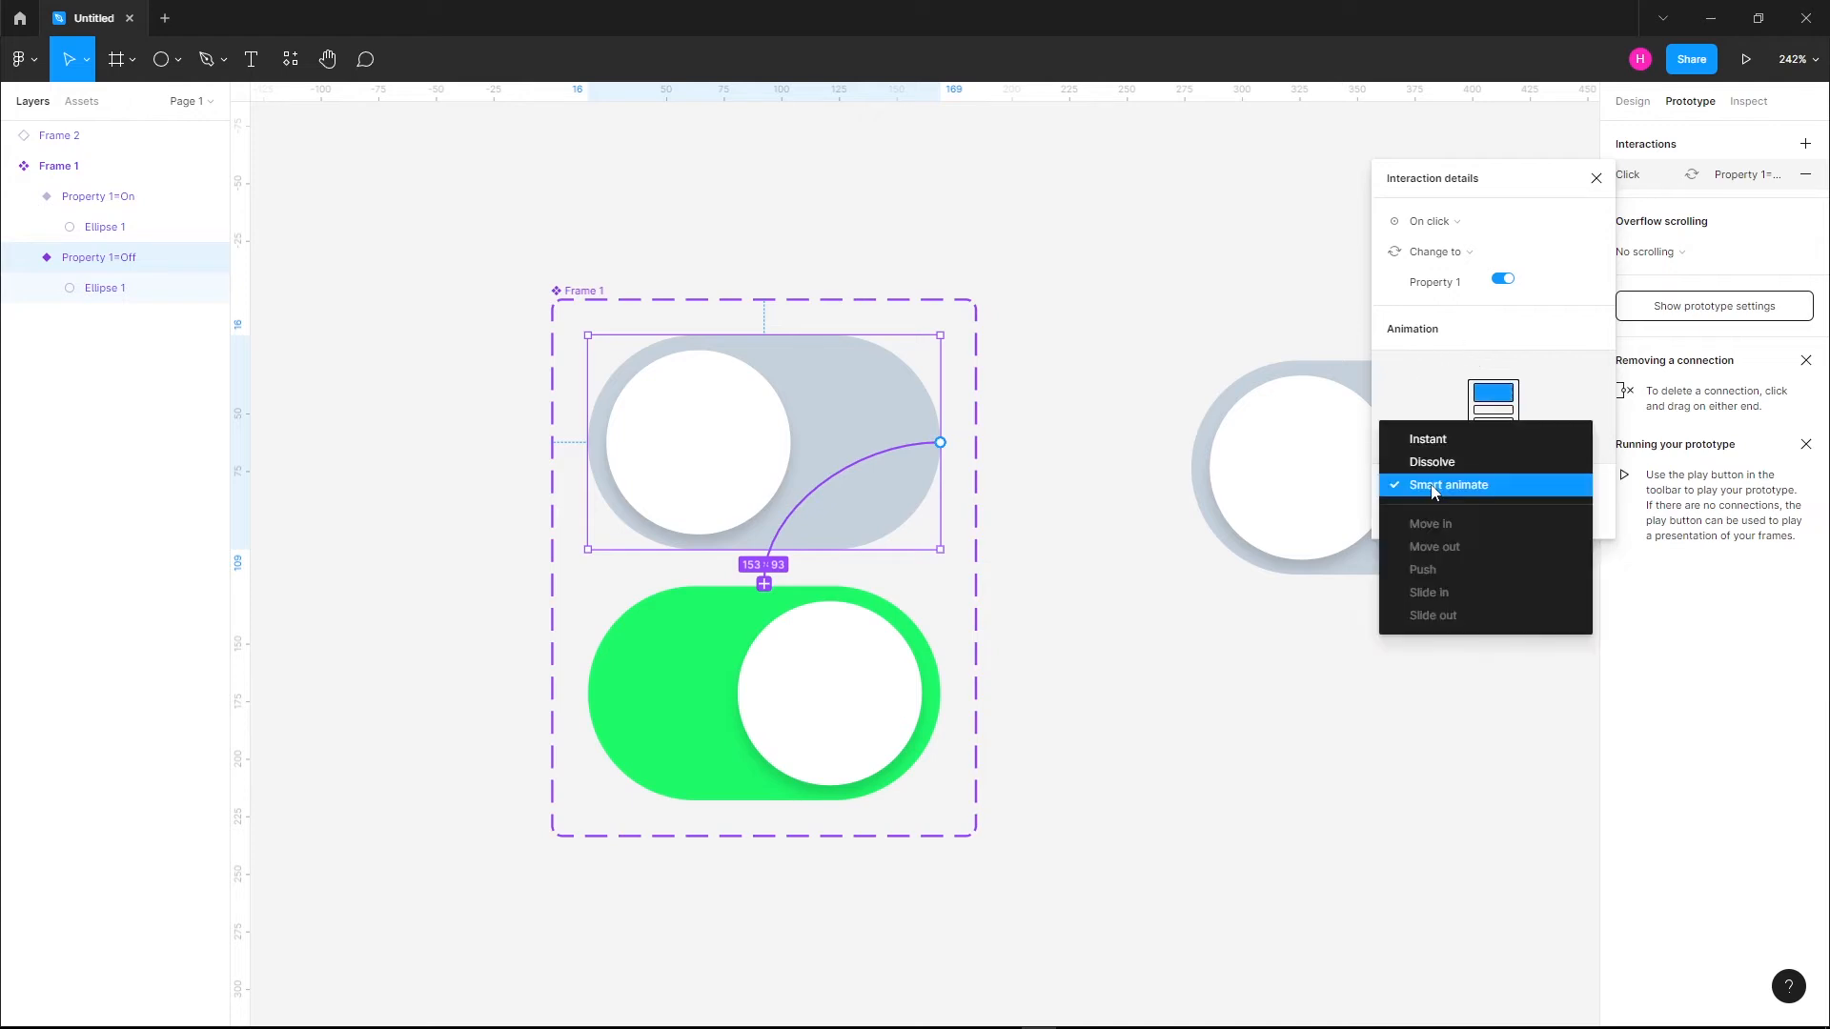
click(1432, 490)
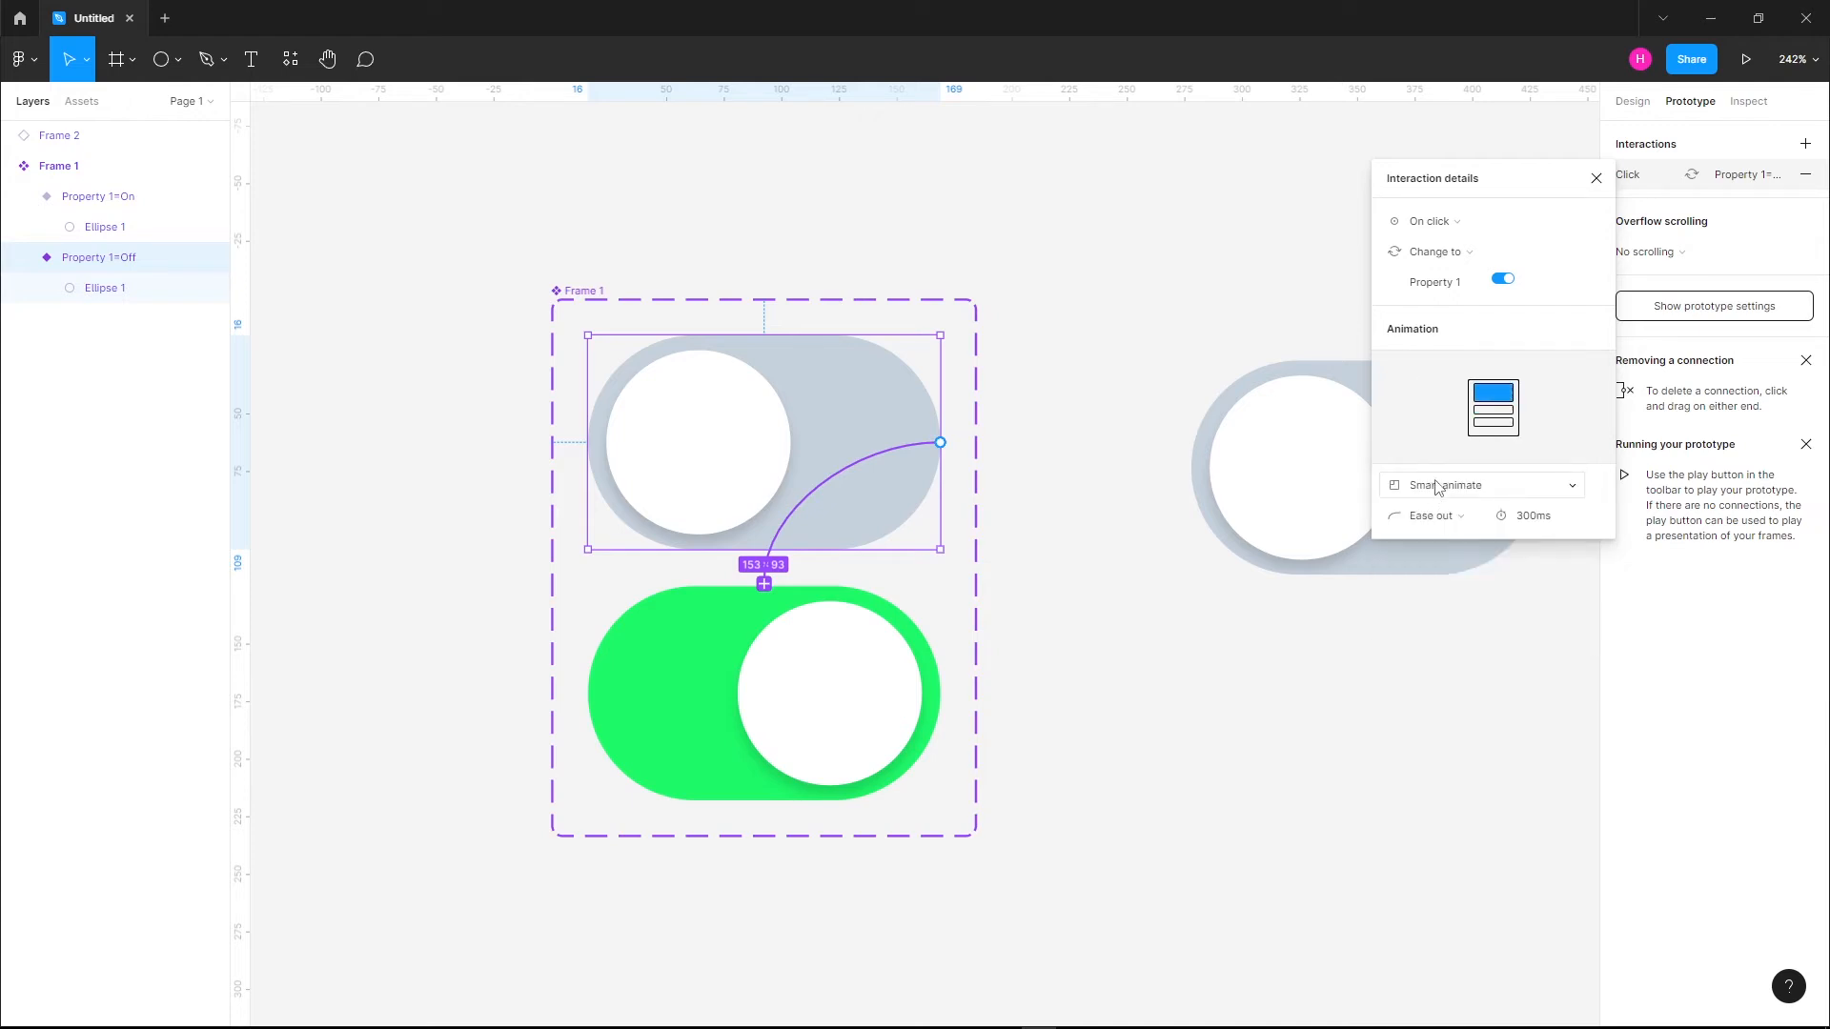
click(1429, 517)
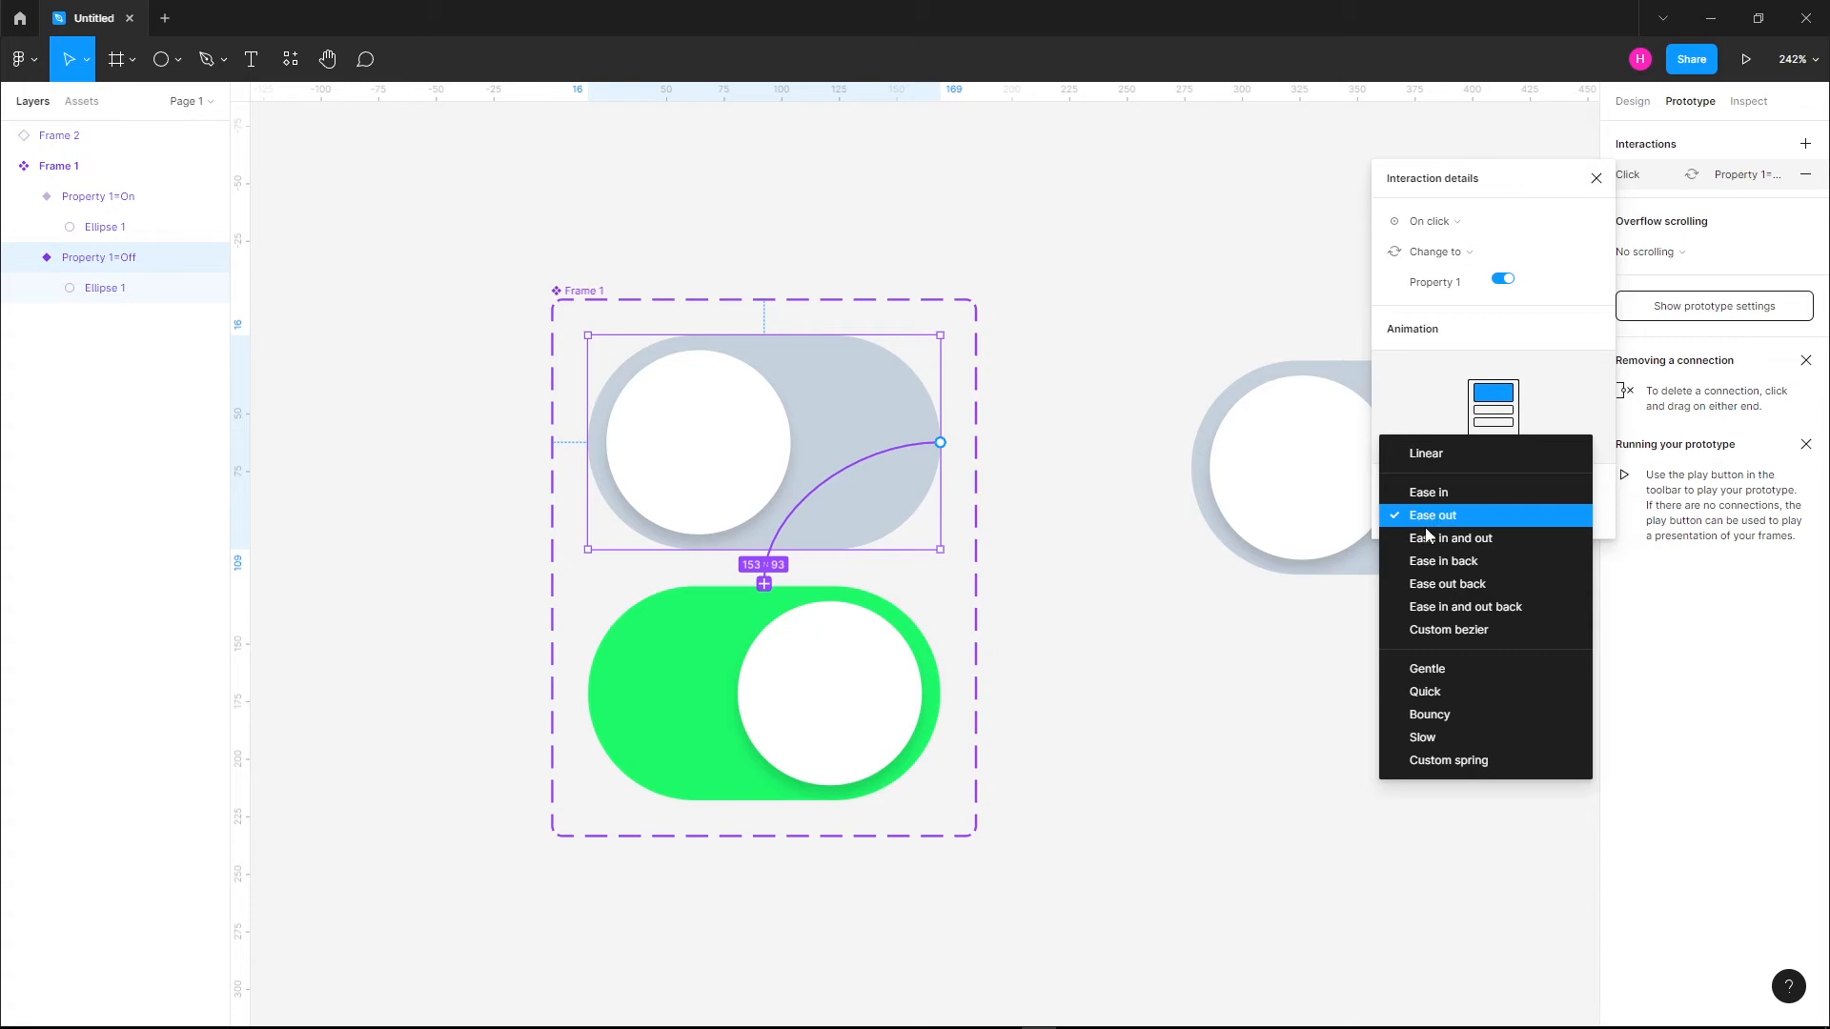
click(1421, 670)
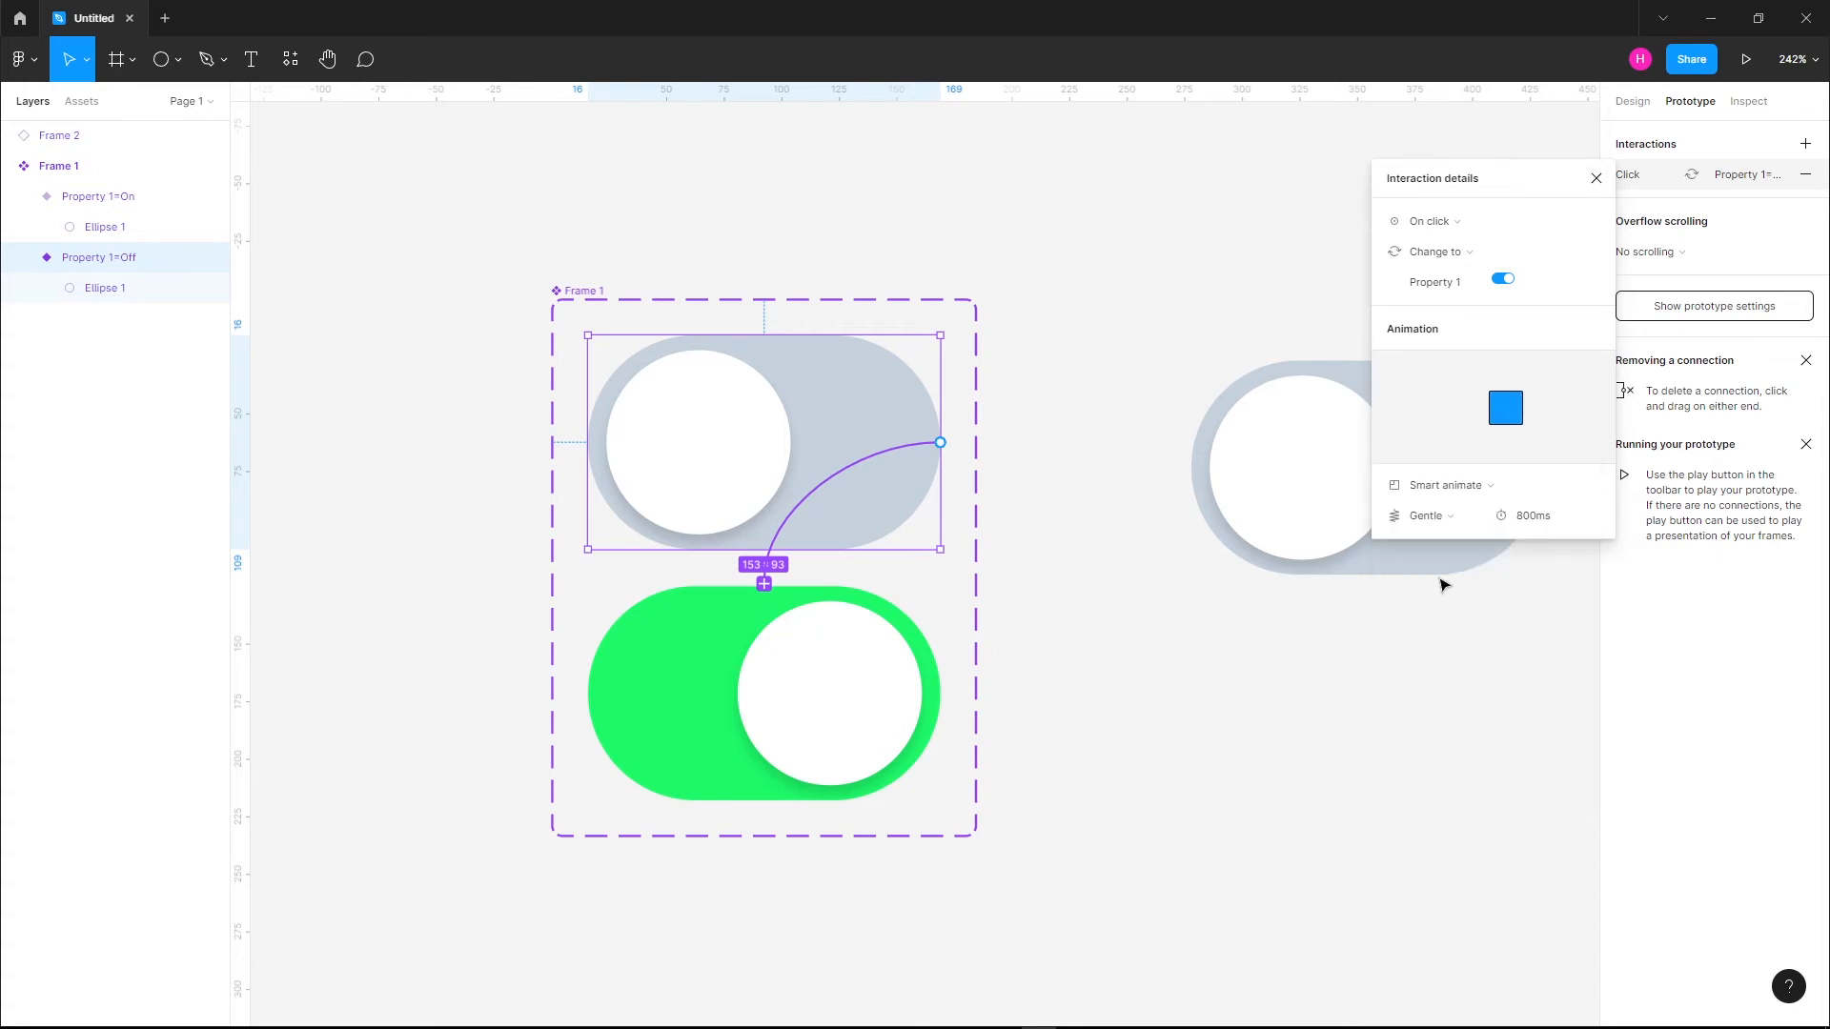
click(1528, 518)
text(300)
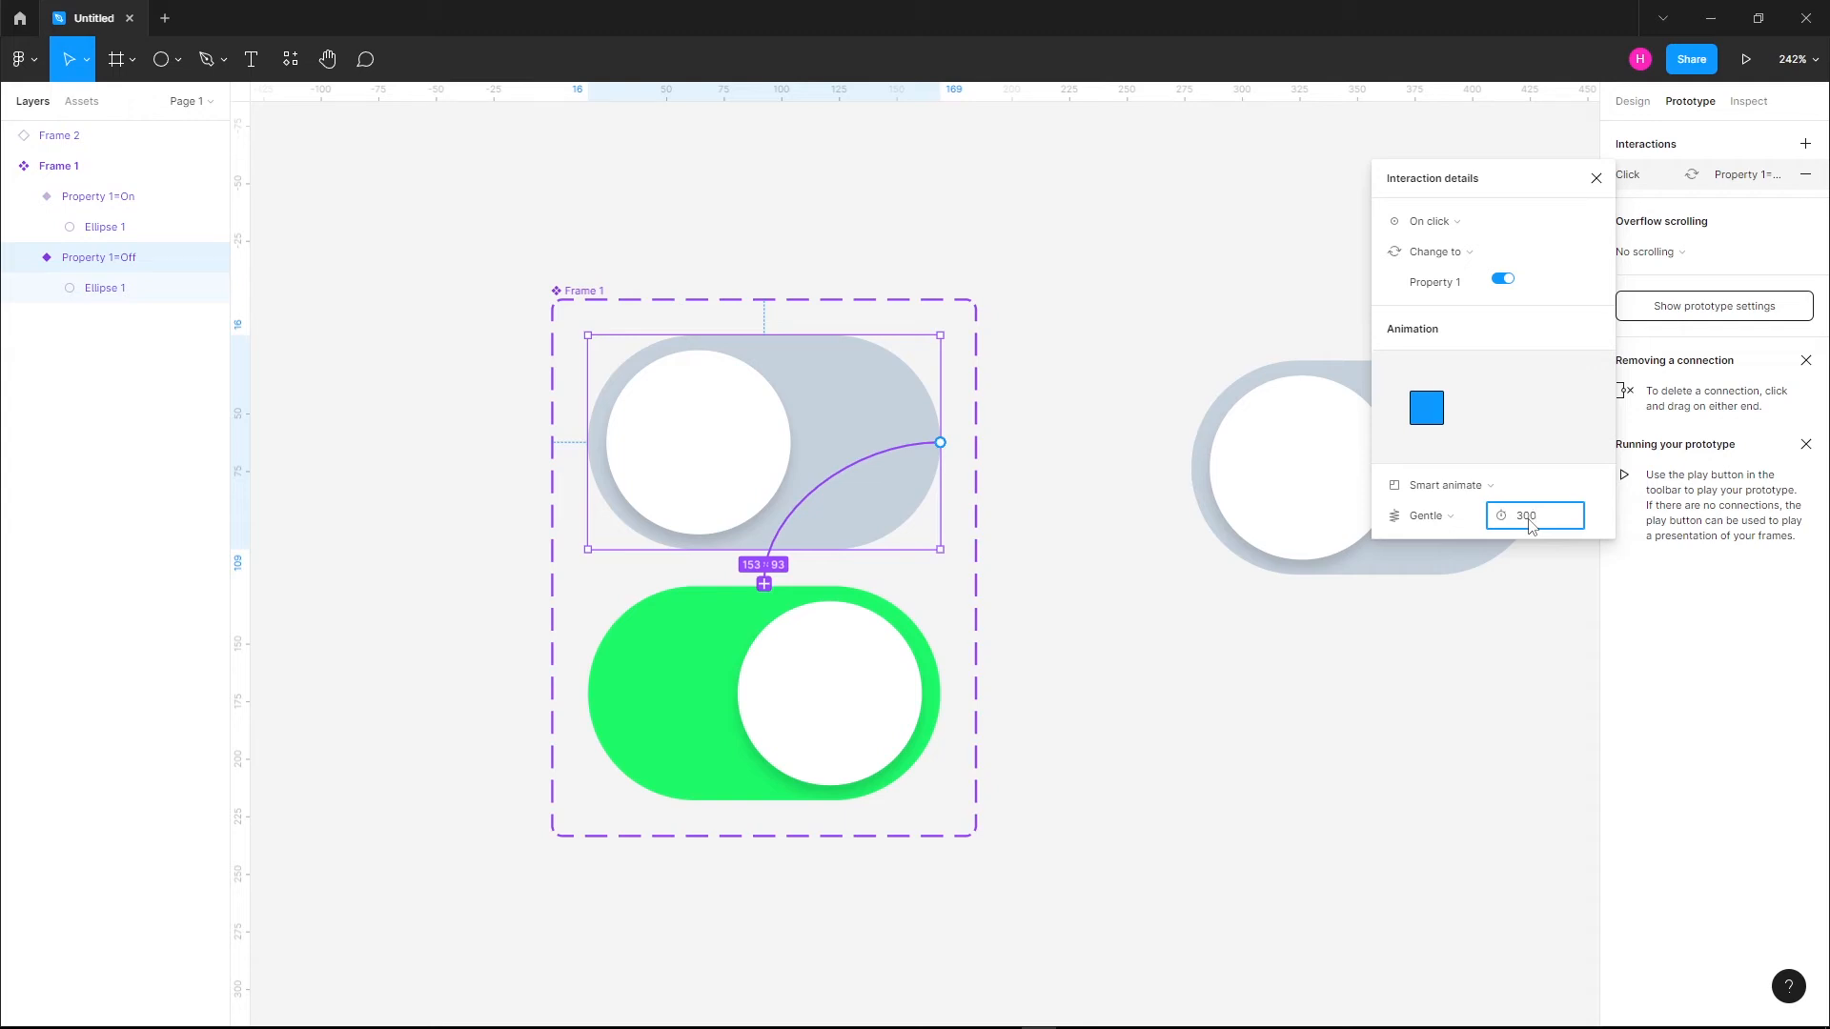
key(Return)
Add an on-click Change to interaction from the green On variant back to the Off variant
click(714, 674)
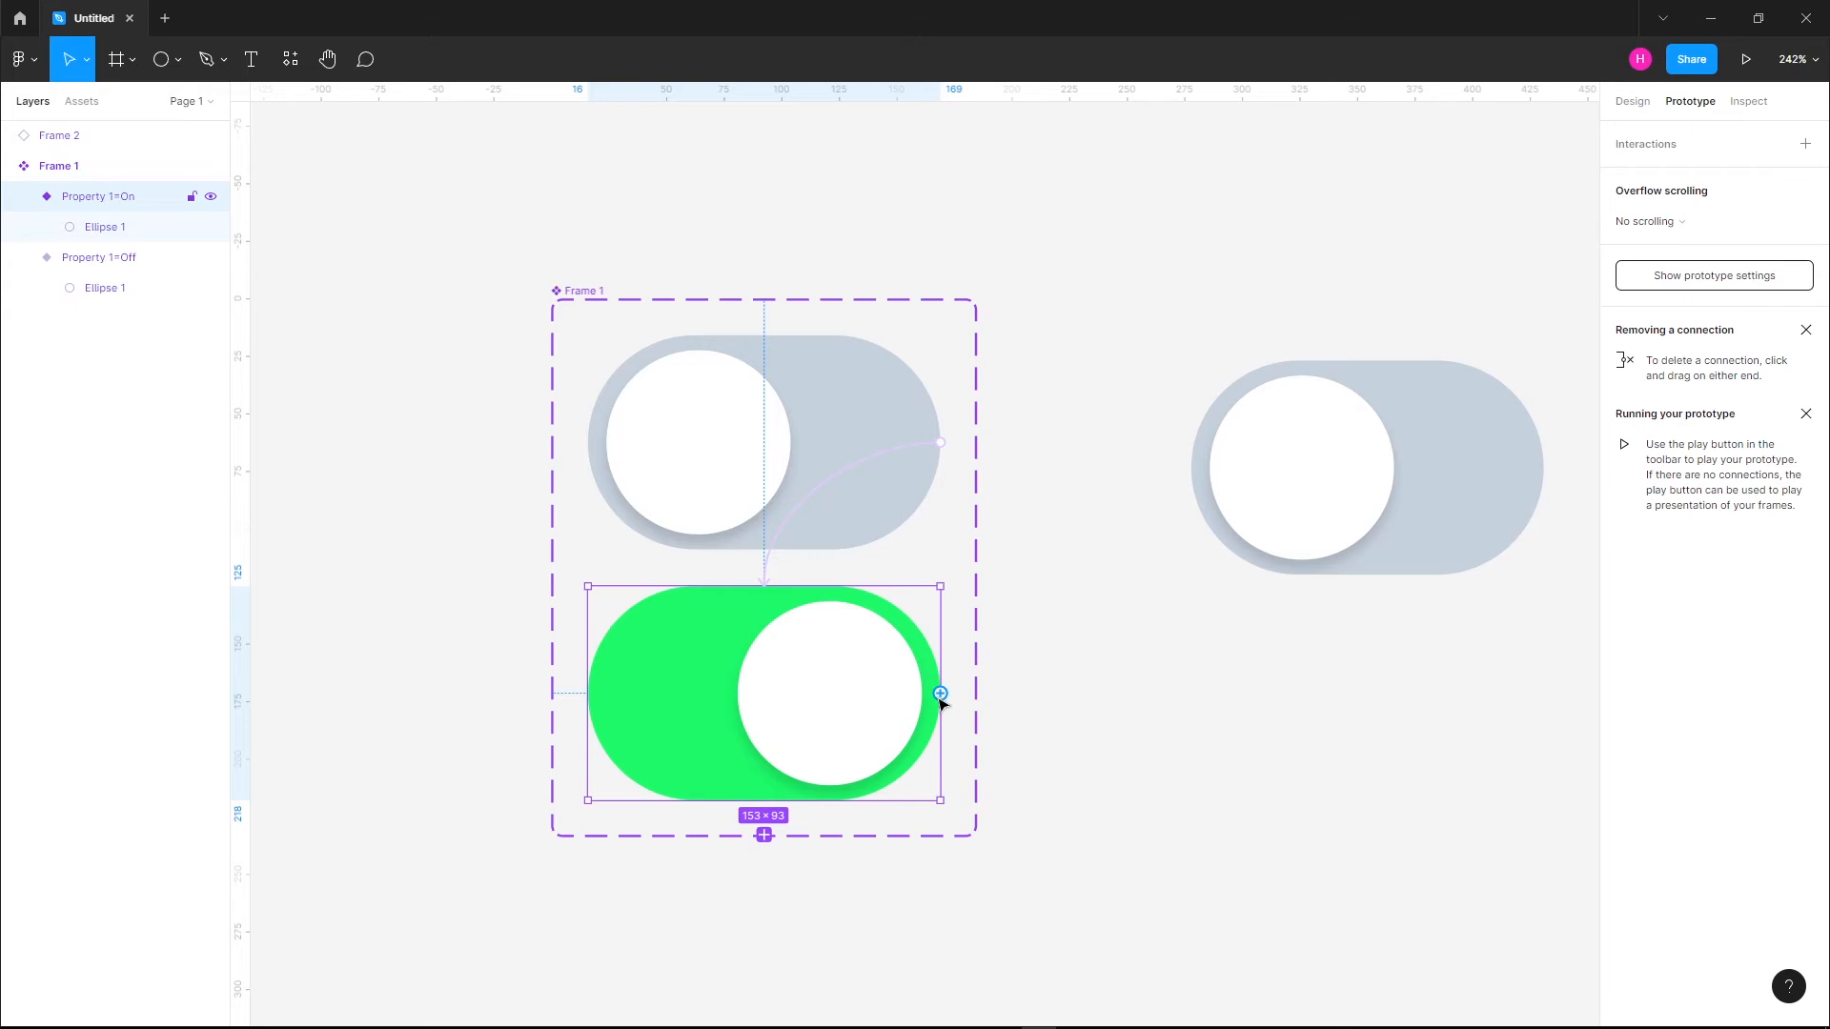
drag(940, 694, 869, 546)
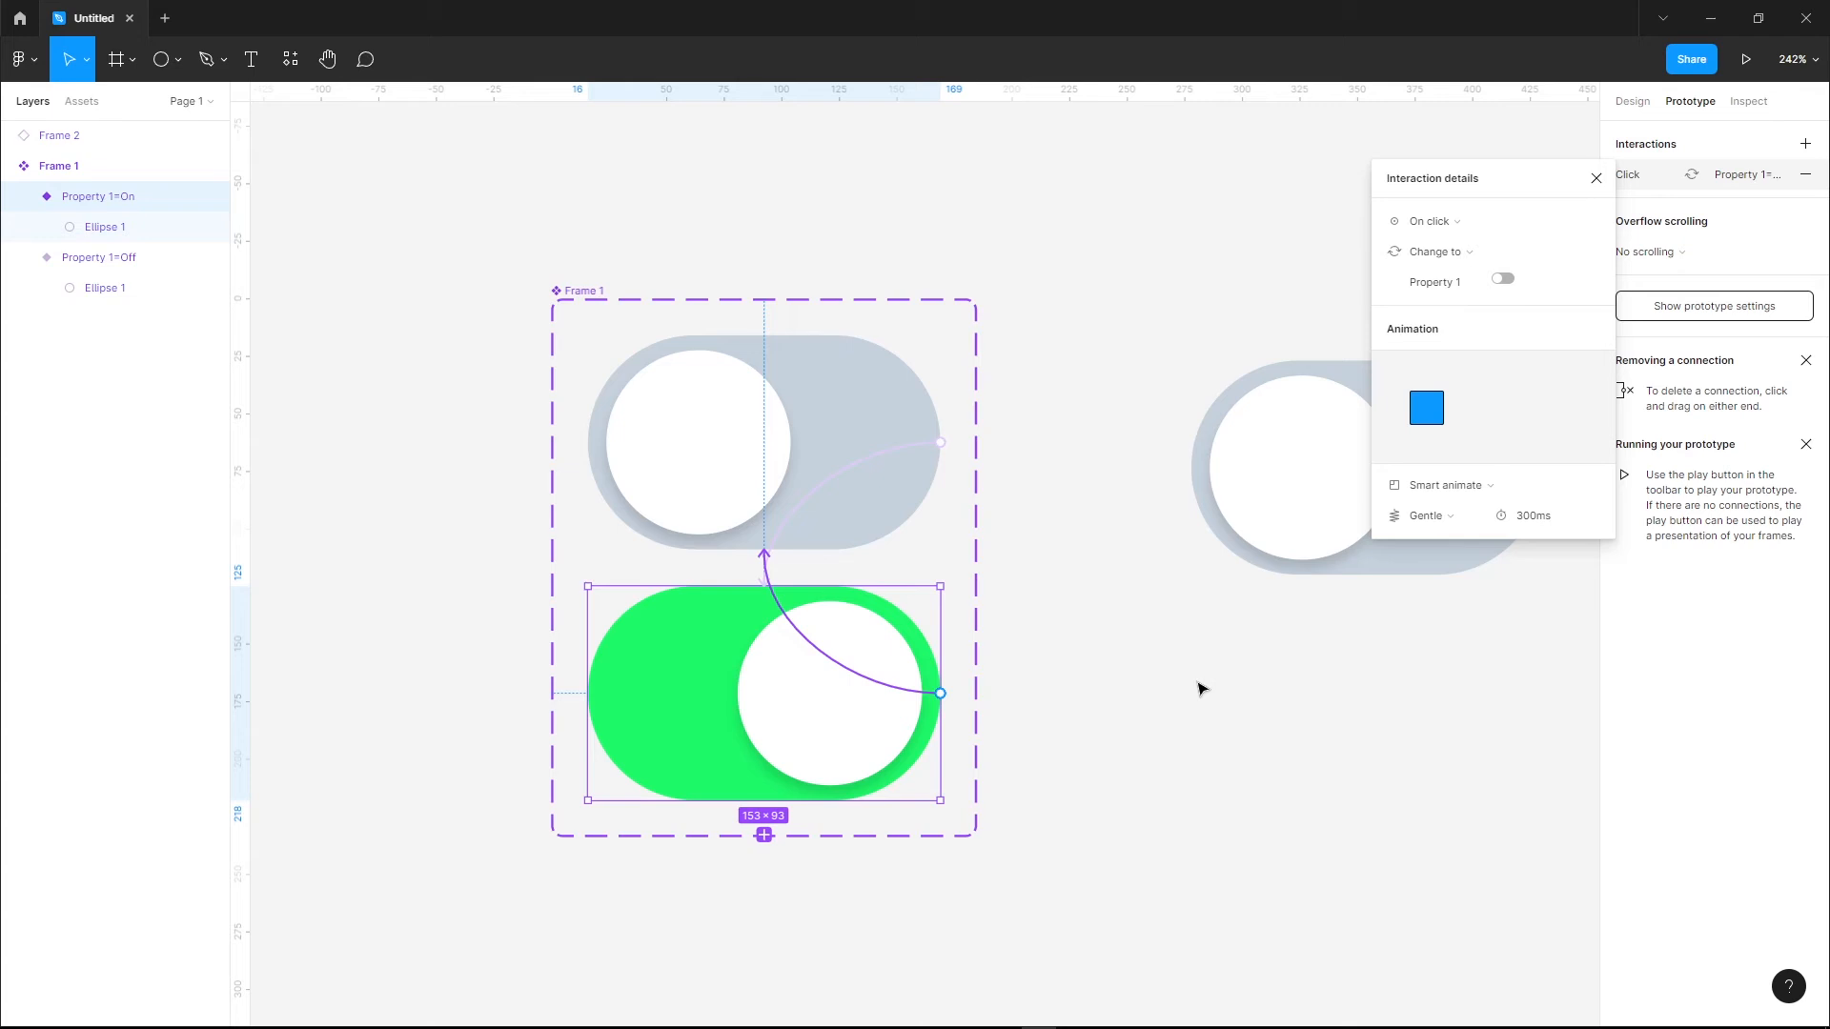
key(alt+8)
Draw a new frame to the right of the toggle copy and set its size to 500 × 500
drag(1412, 574, 737, 561)
click(116, 59)
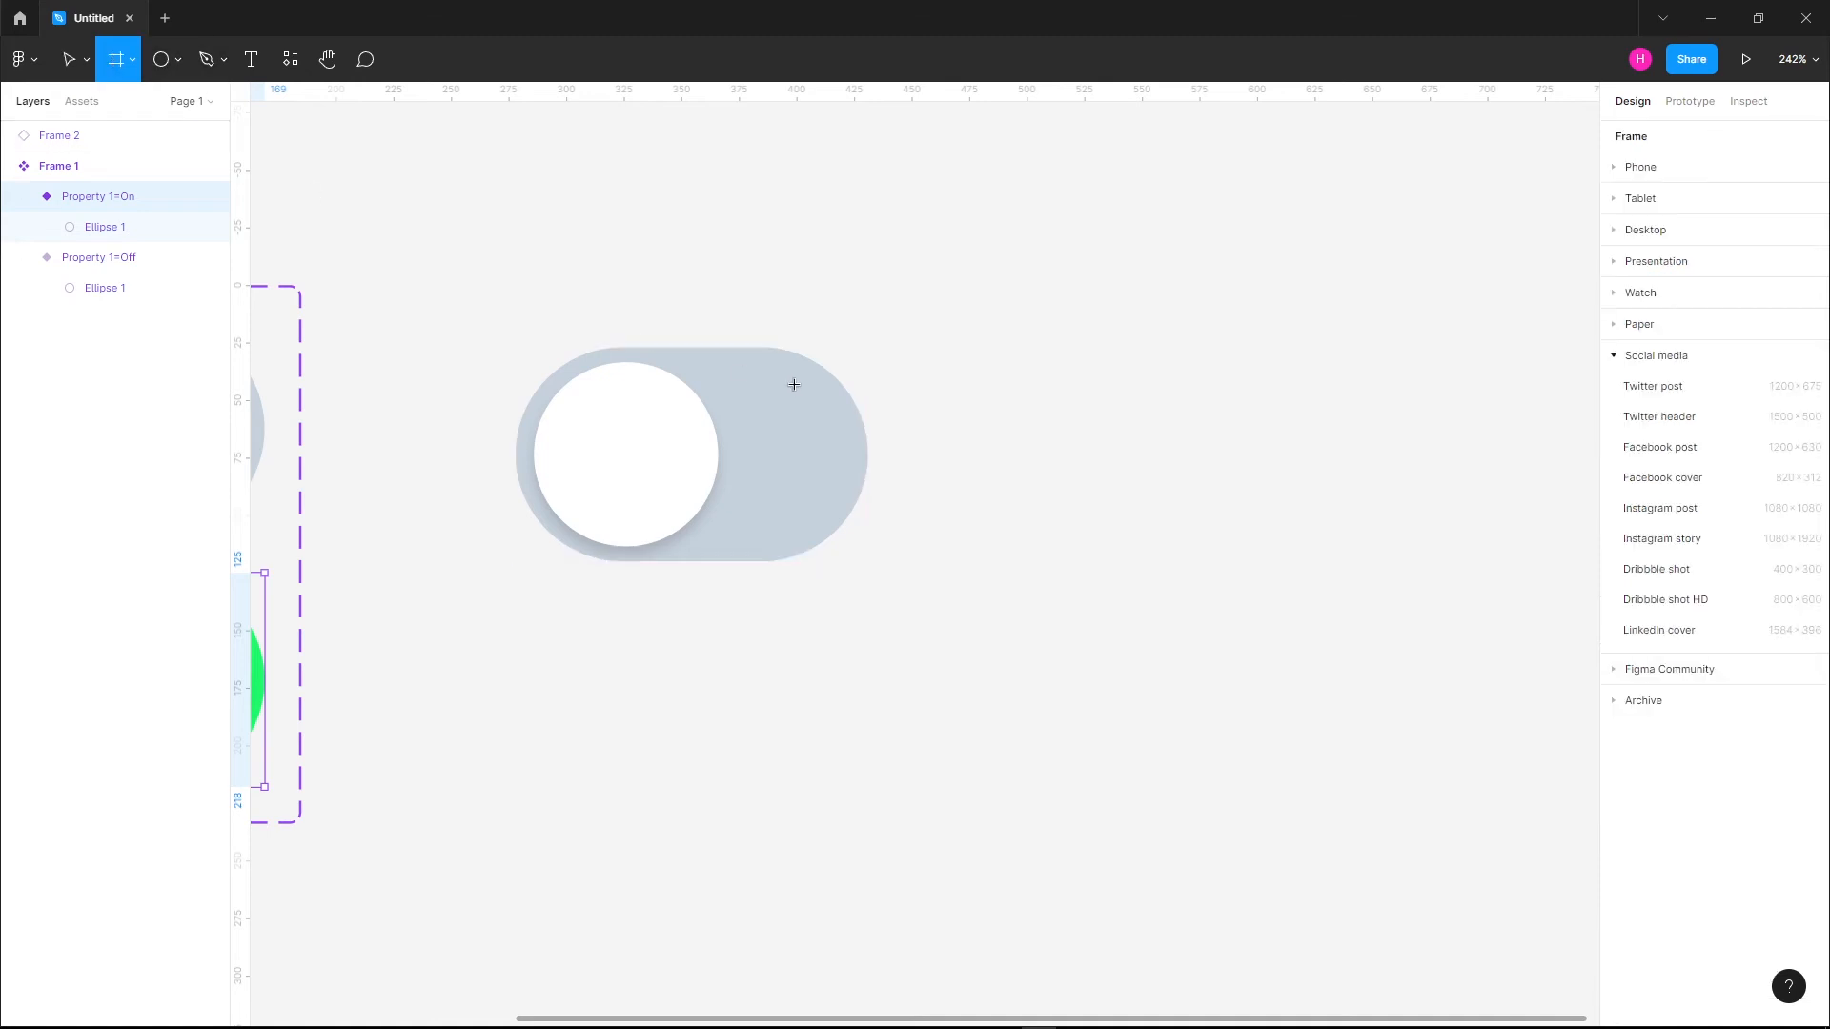
drag(1059, 269, 1361, 727)
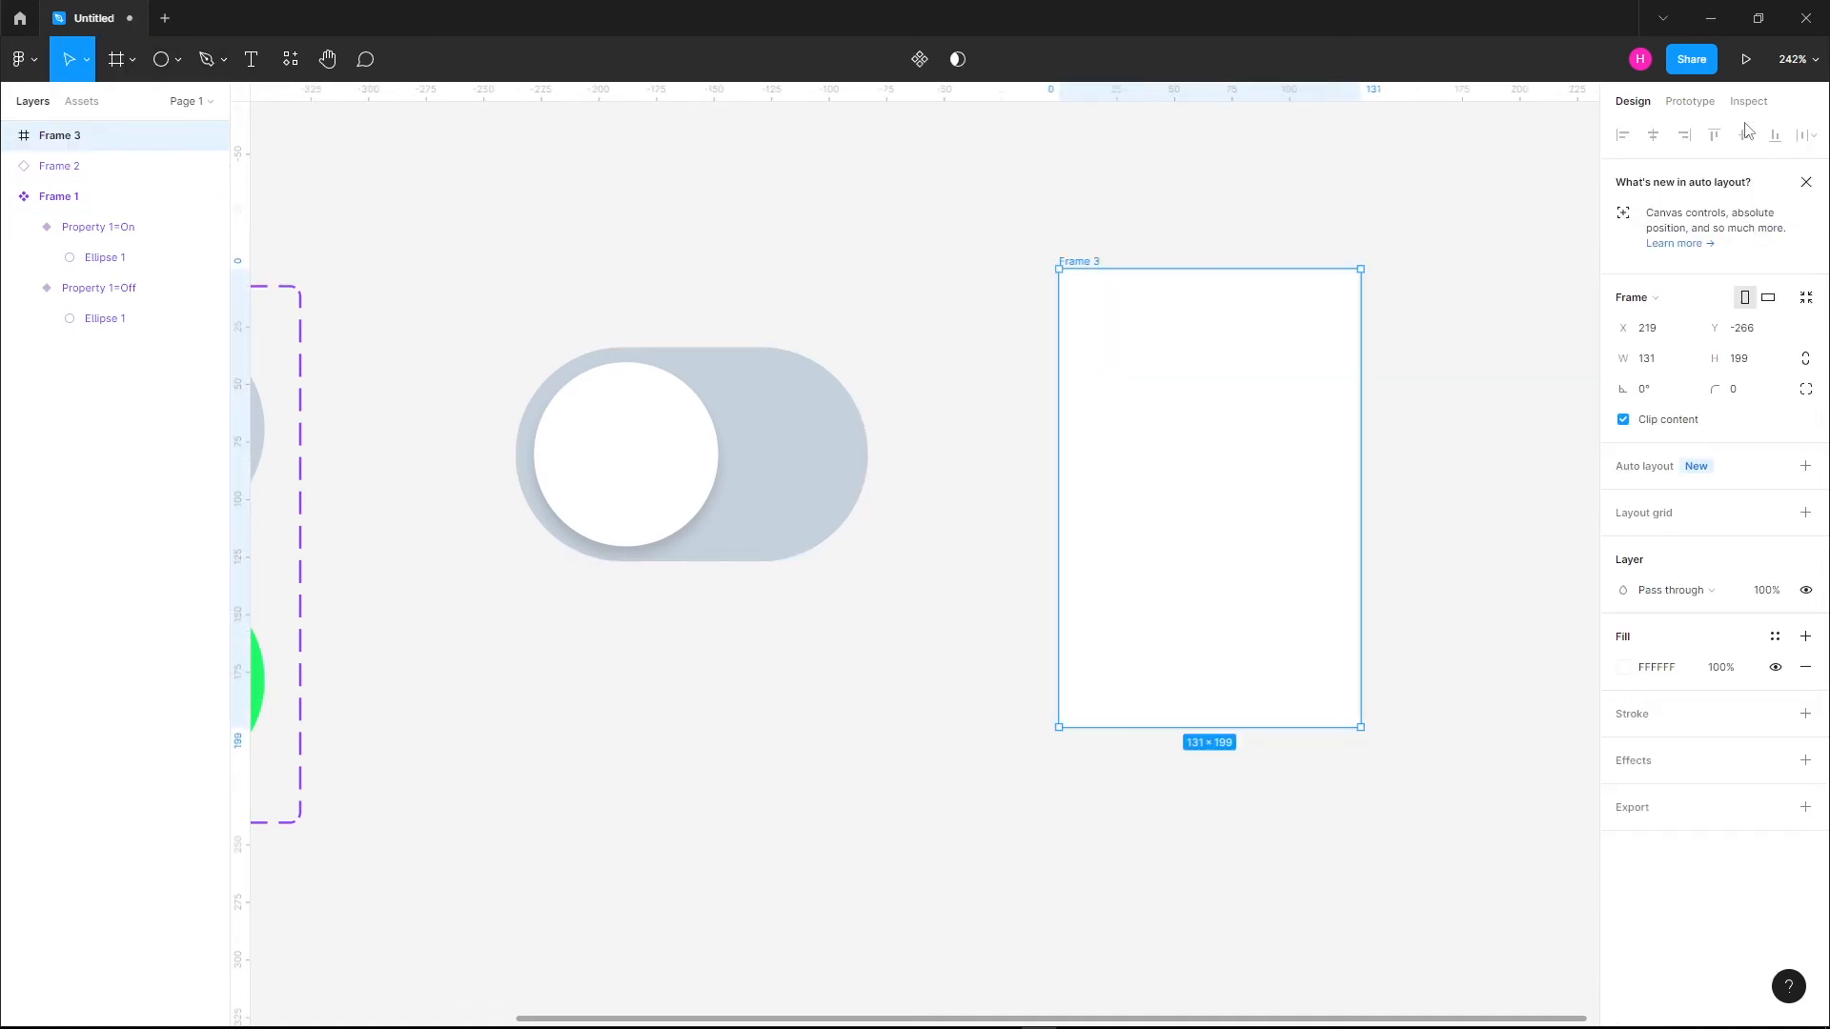
click(1659, 360)
text(500)
key(Tab)
text(50)
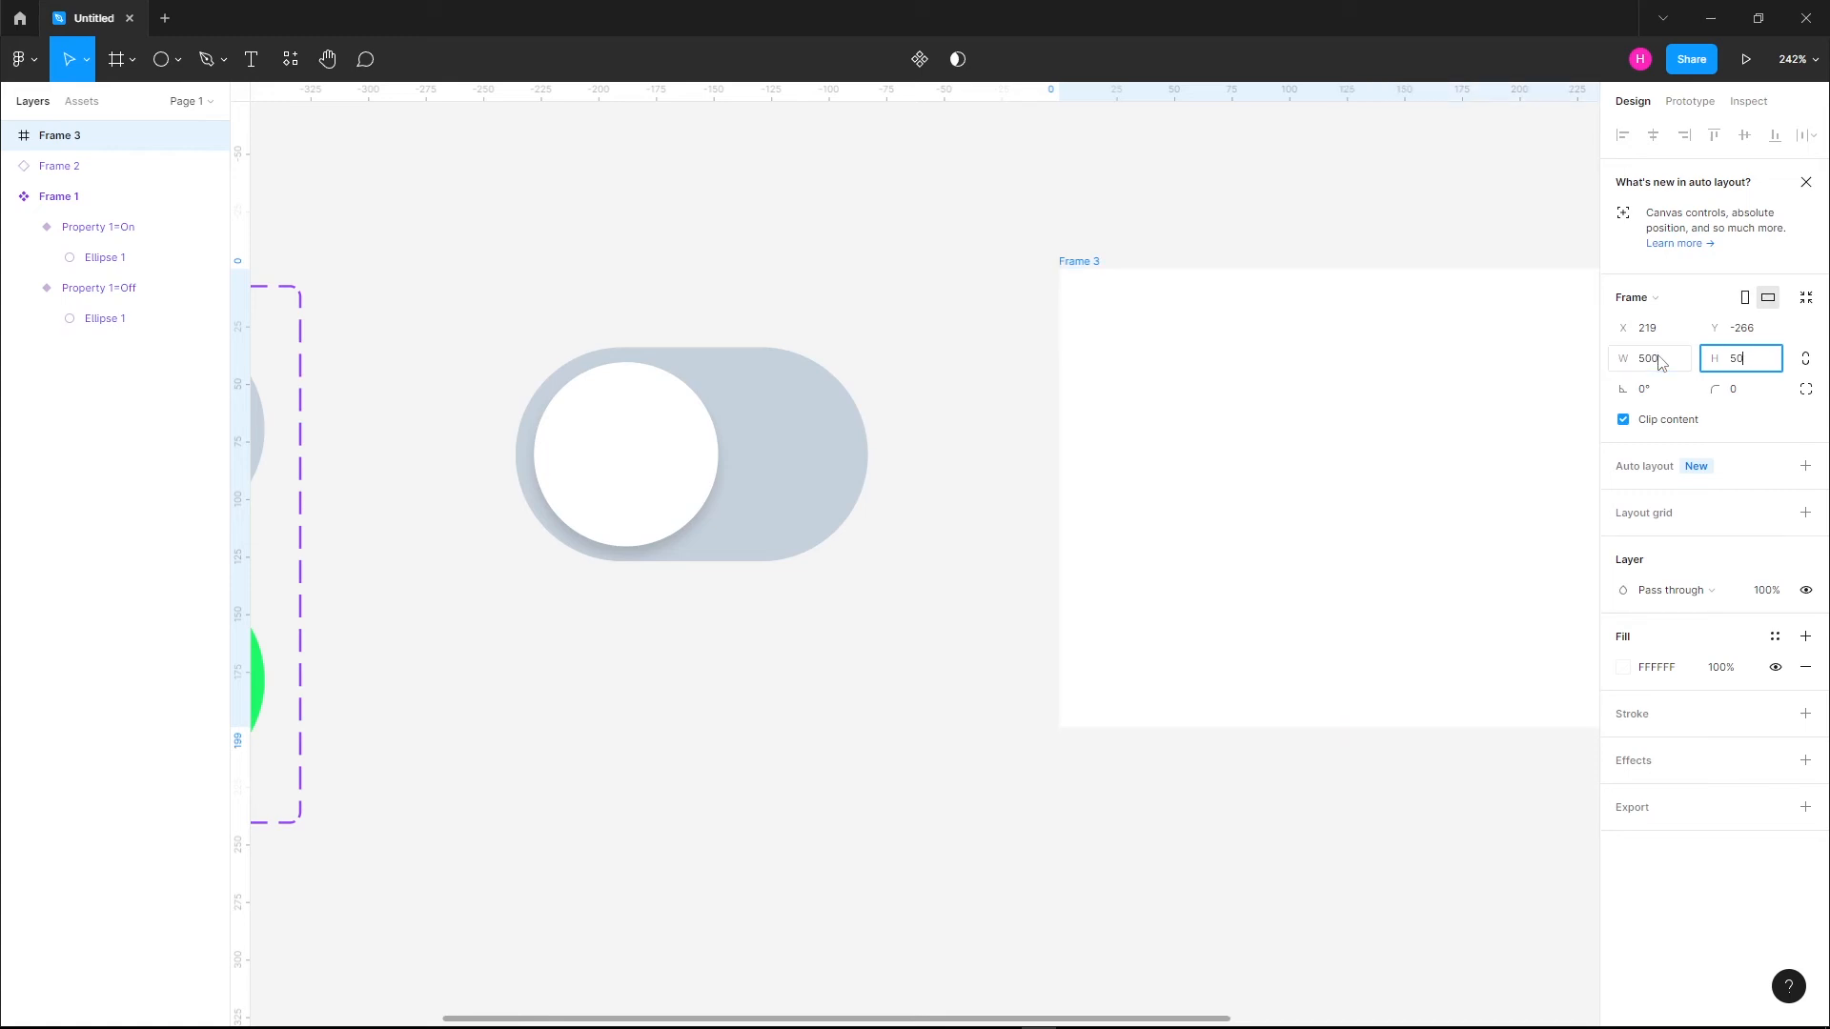
key(Return)
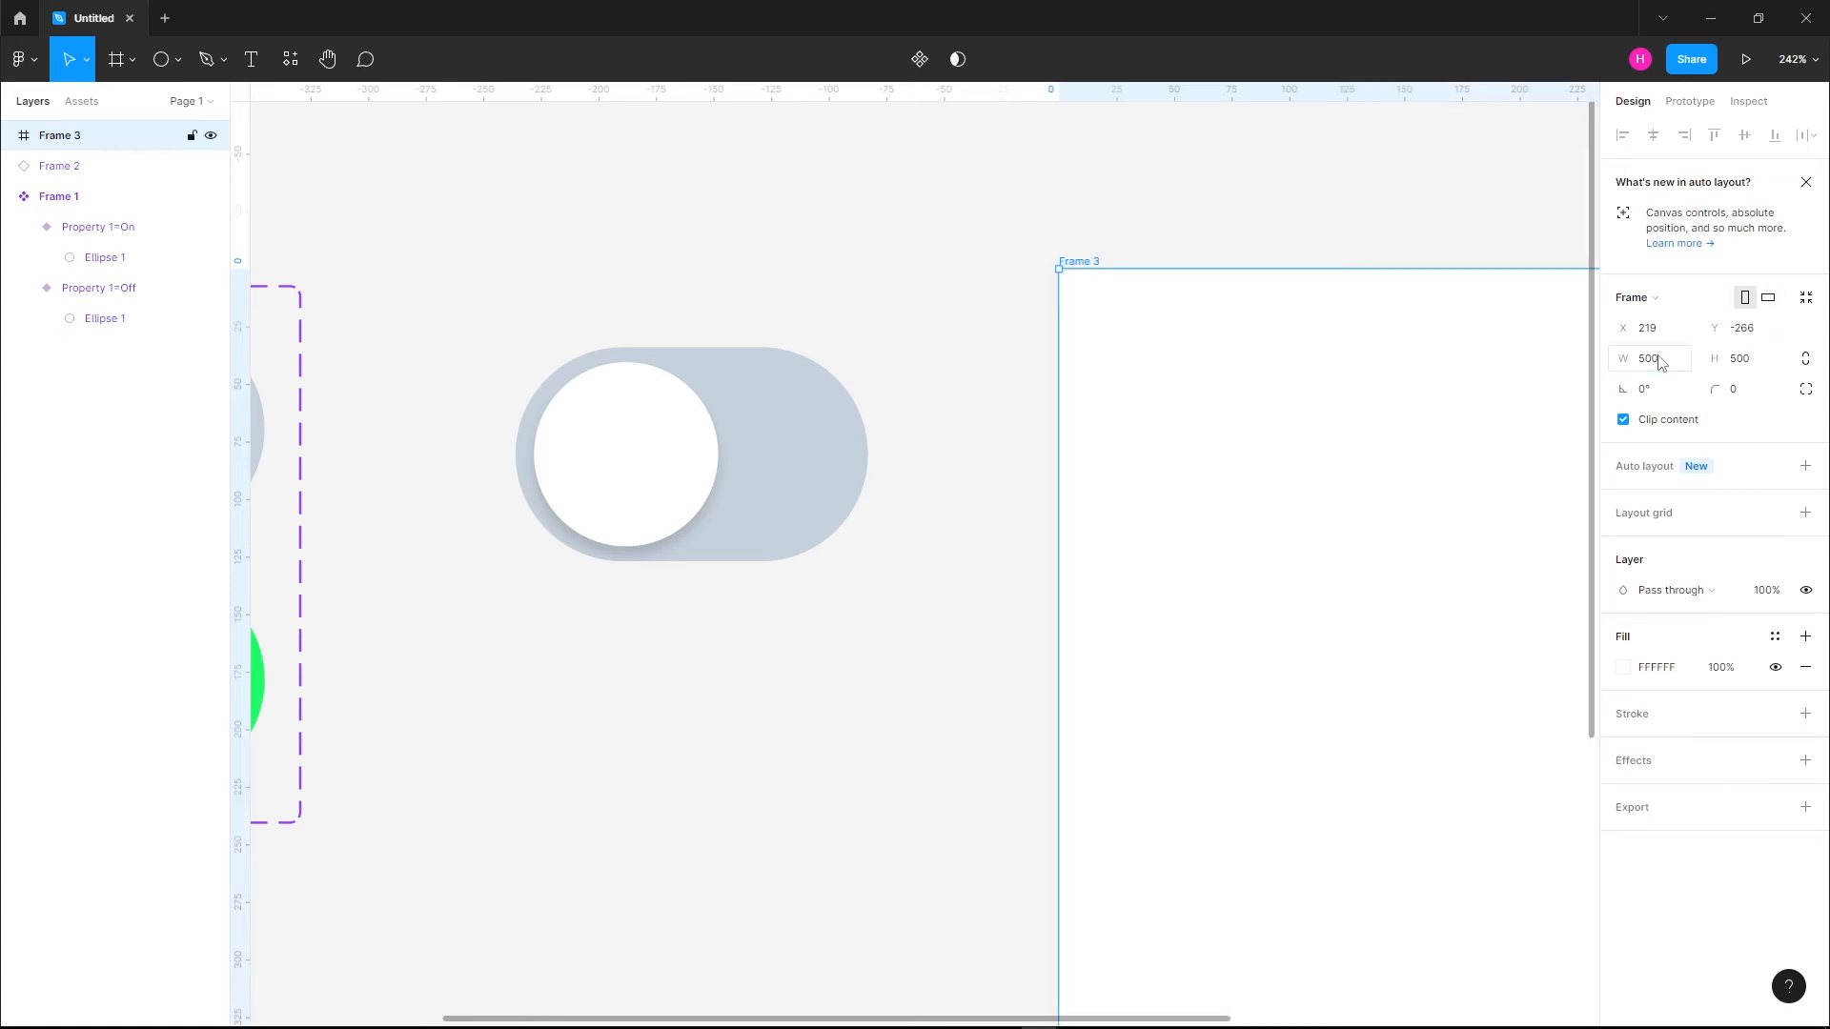
Move the toggle copy into the center of the 500 × 500 frame, at X 173.5 and Y 203.5
drag(1306, 511, 924, 383)
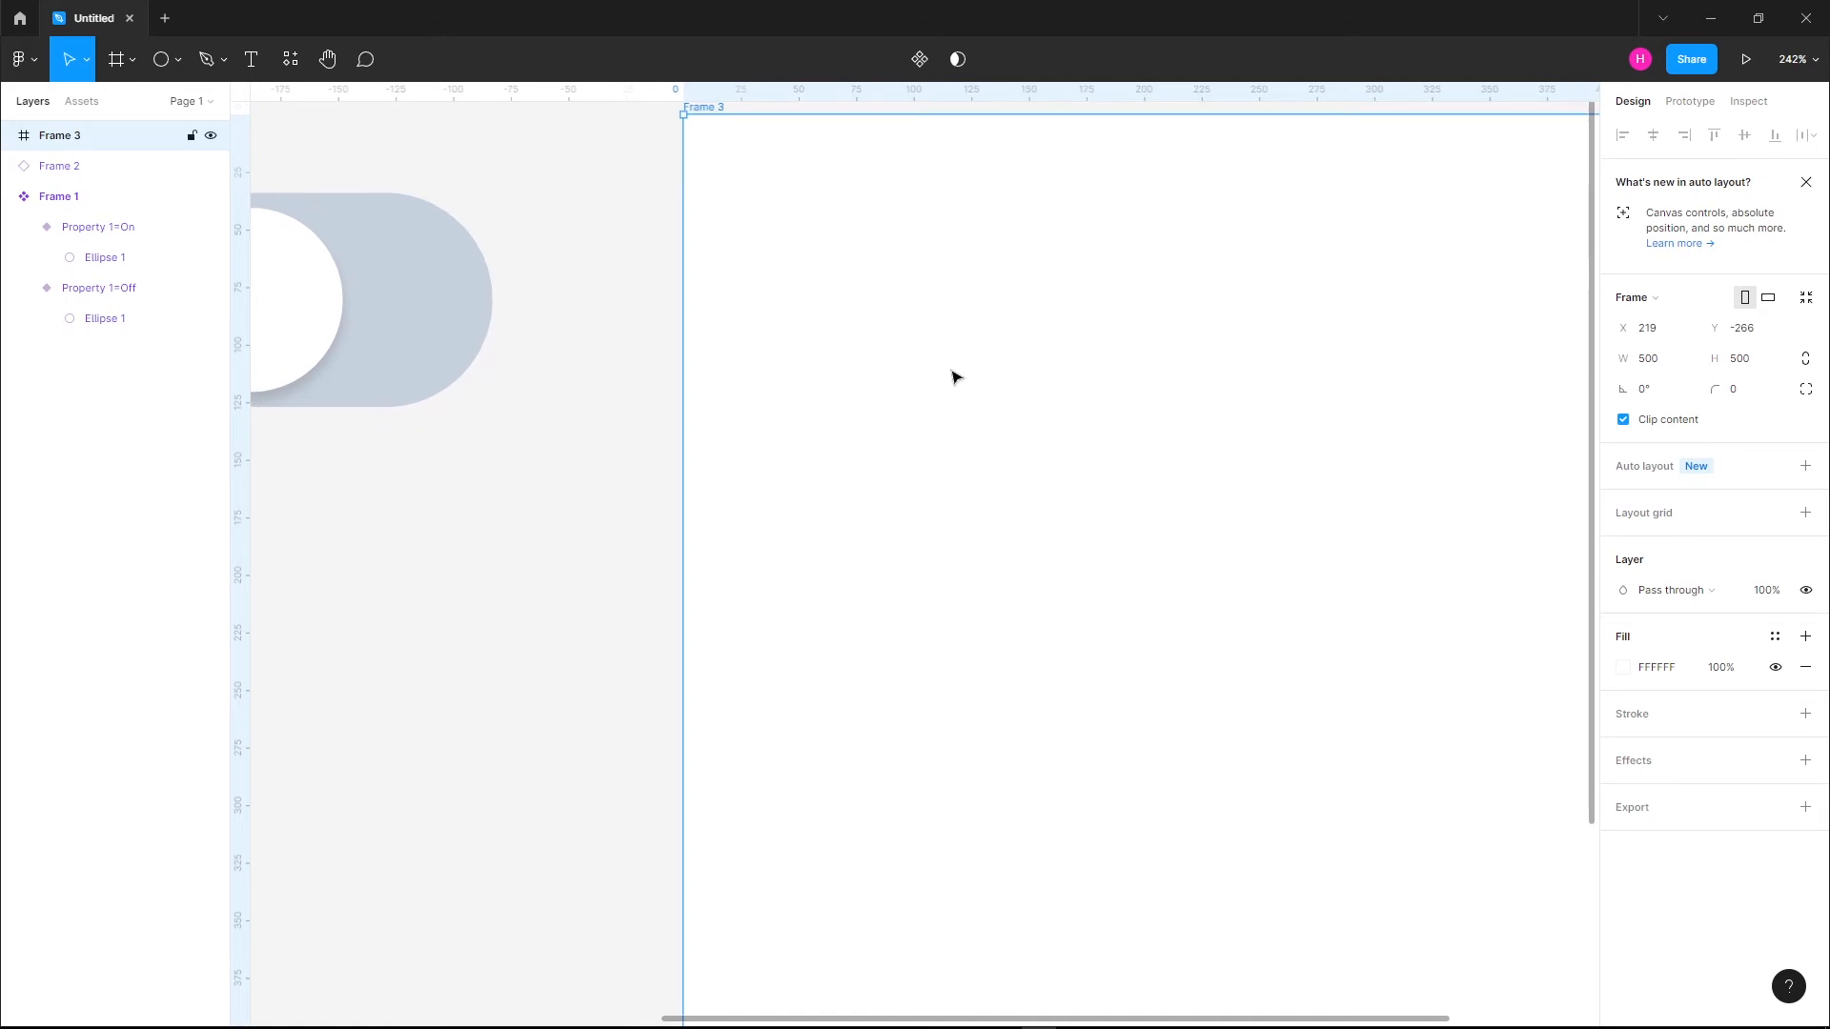
scroll(956, 375, down, 3)
scroll(981, 391, down, 3)
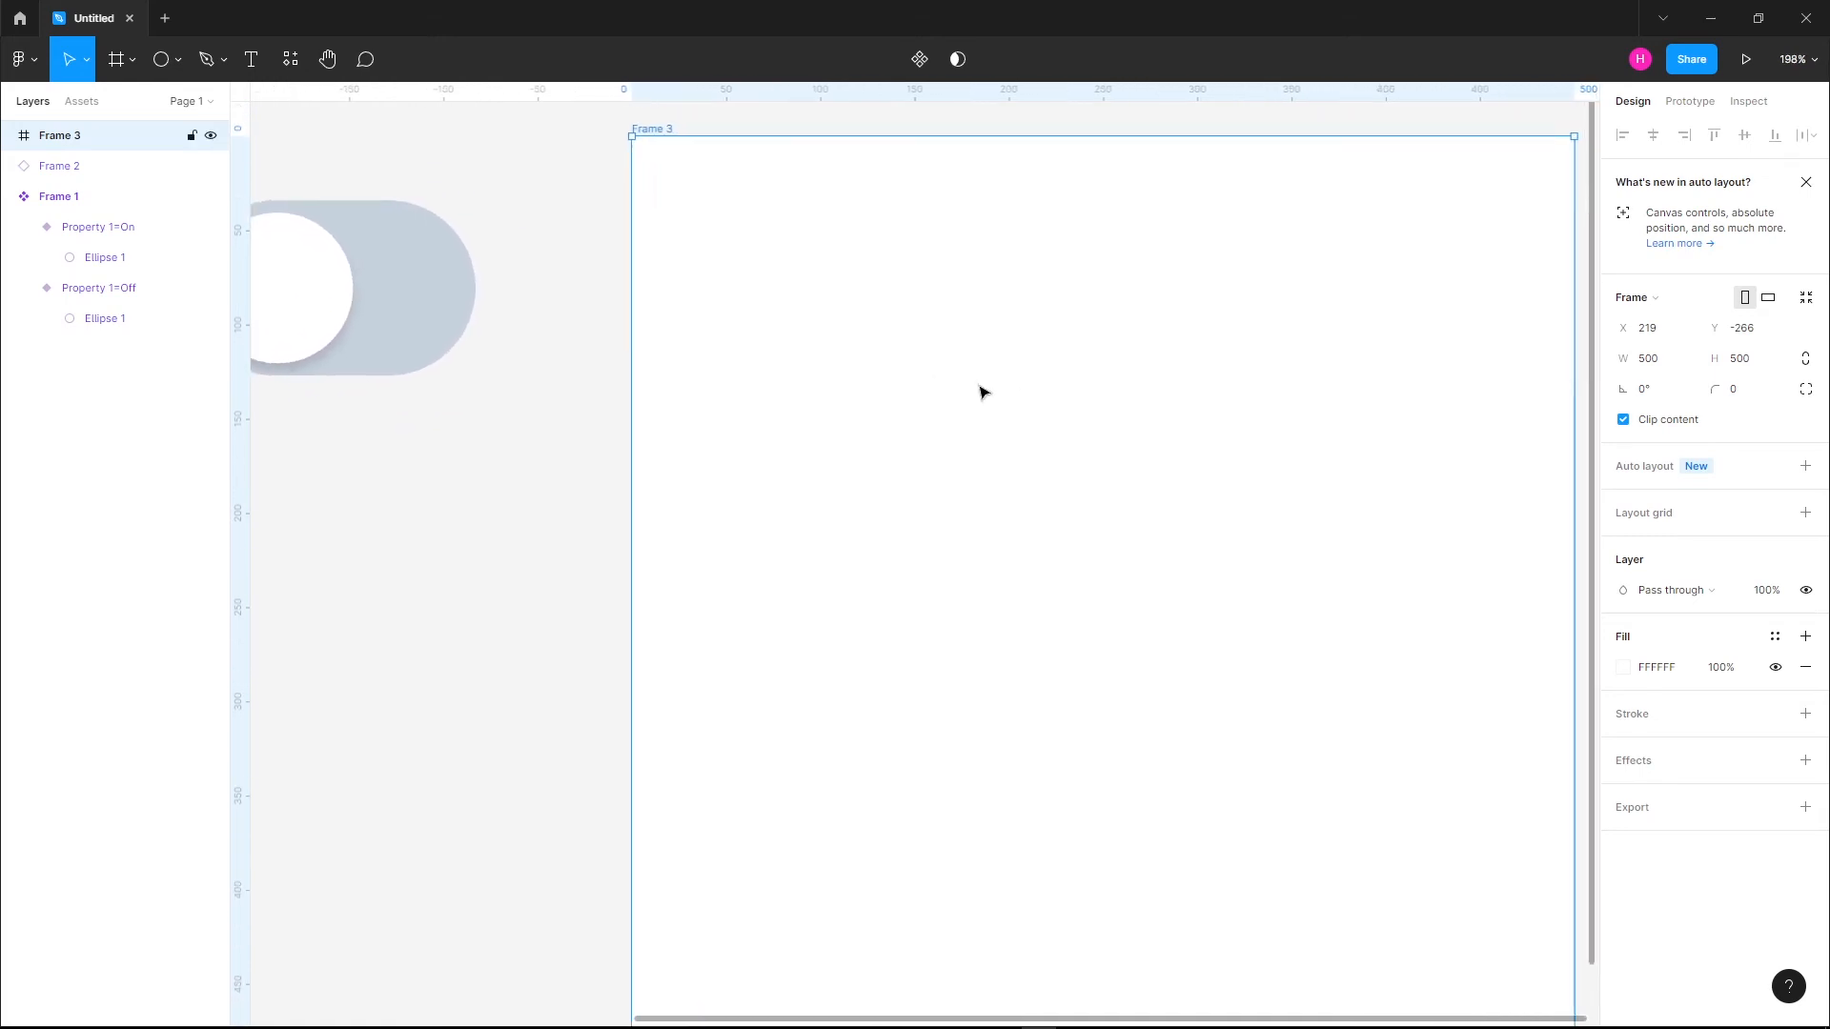
drag(561, 341, 1135, 571)
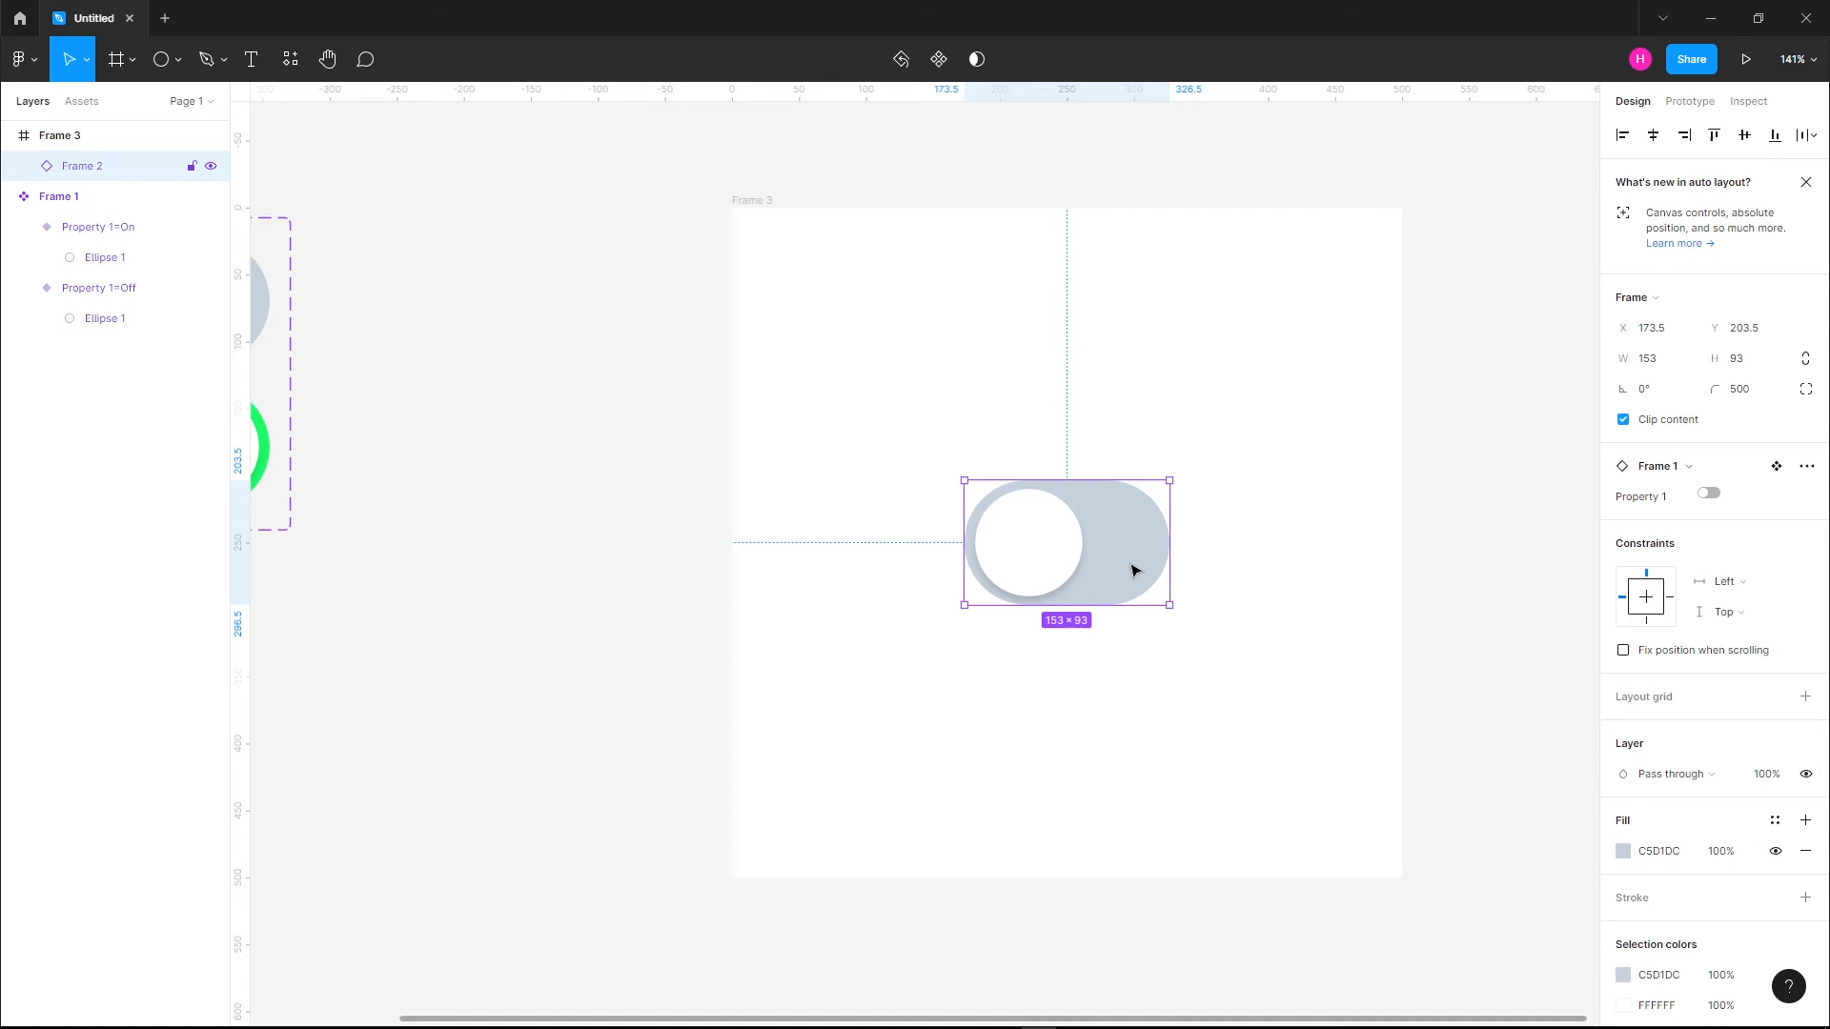
Present the prototype and test the toggle by switching it on and off several times
click(1745, 64)
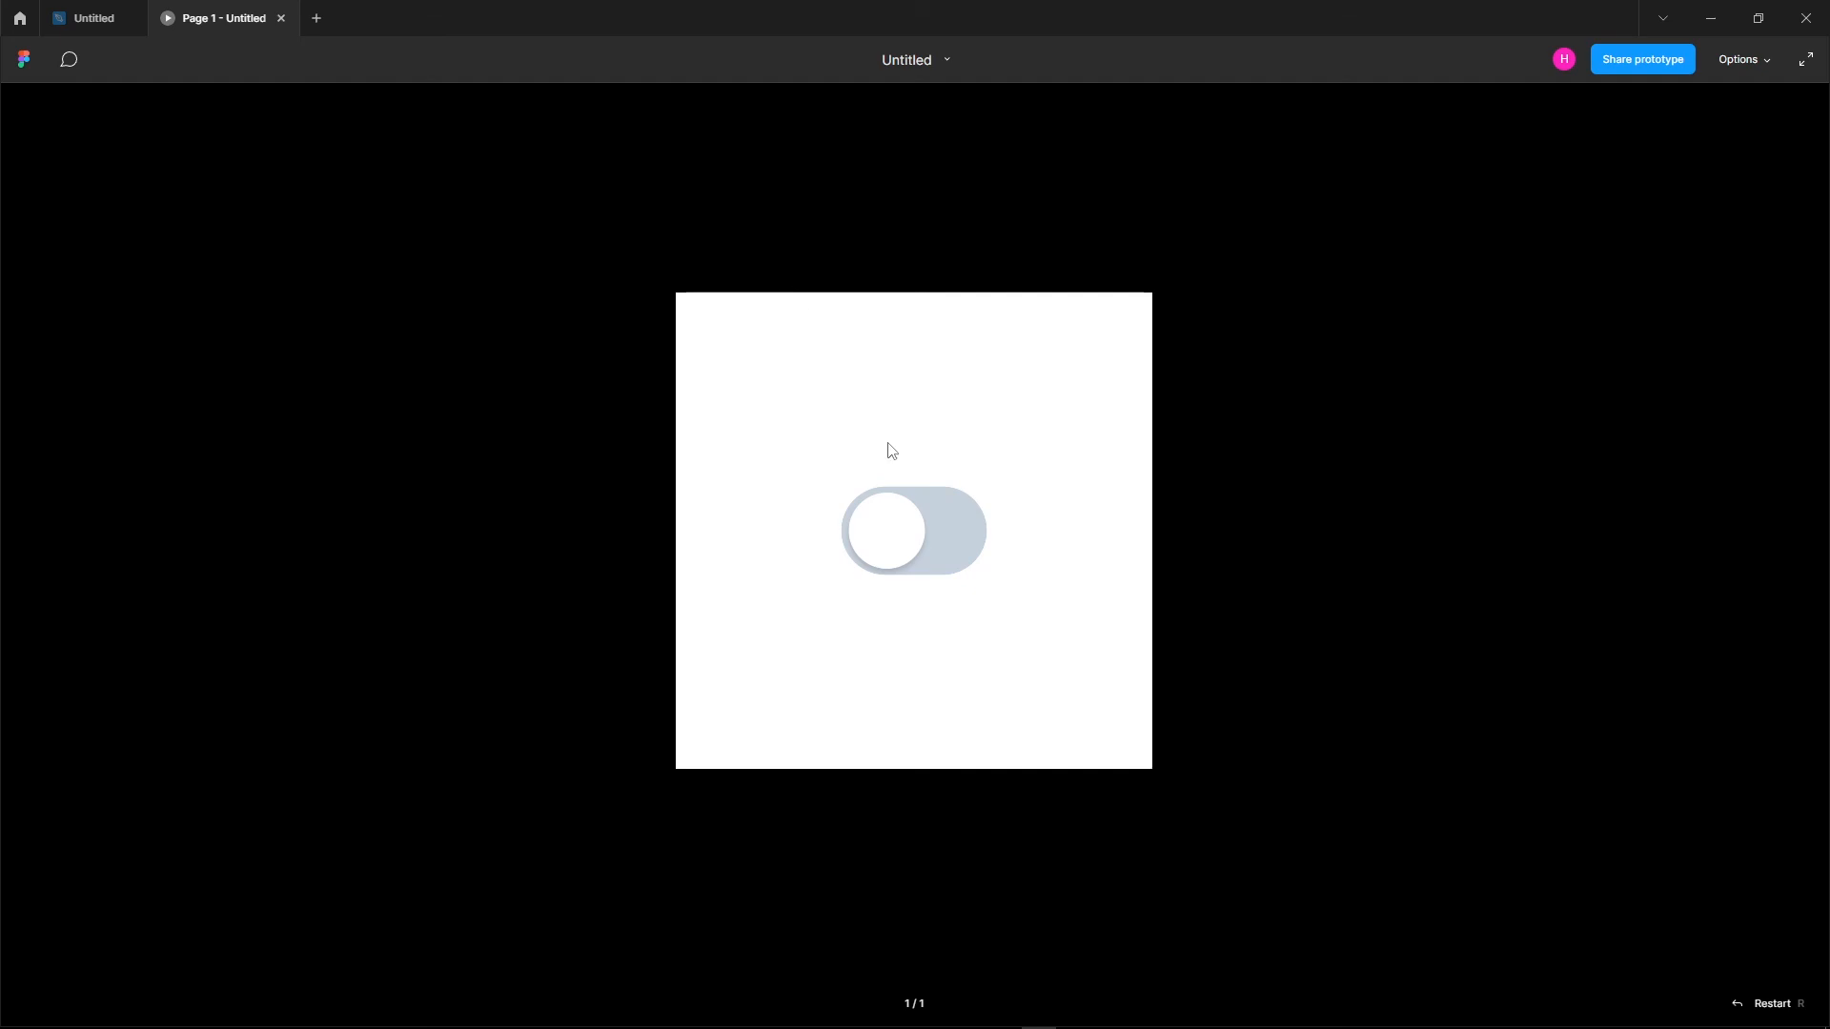
click(919, 570)
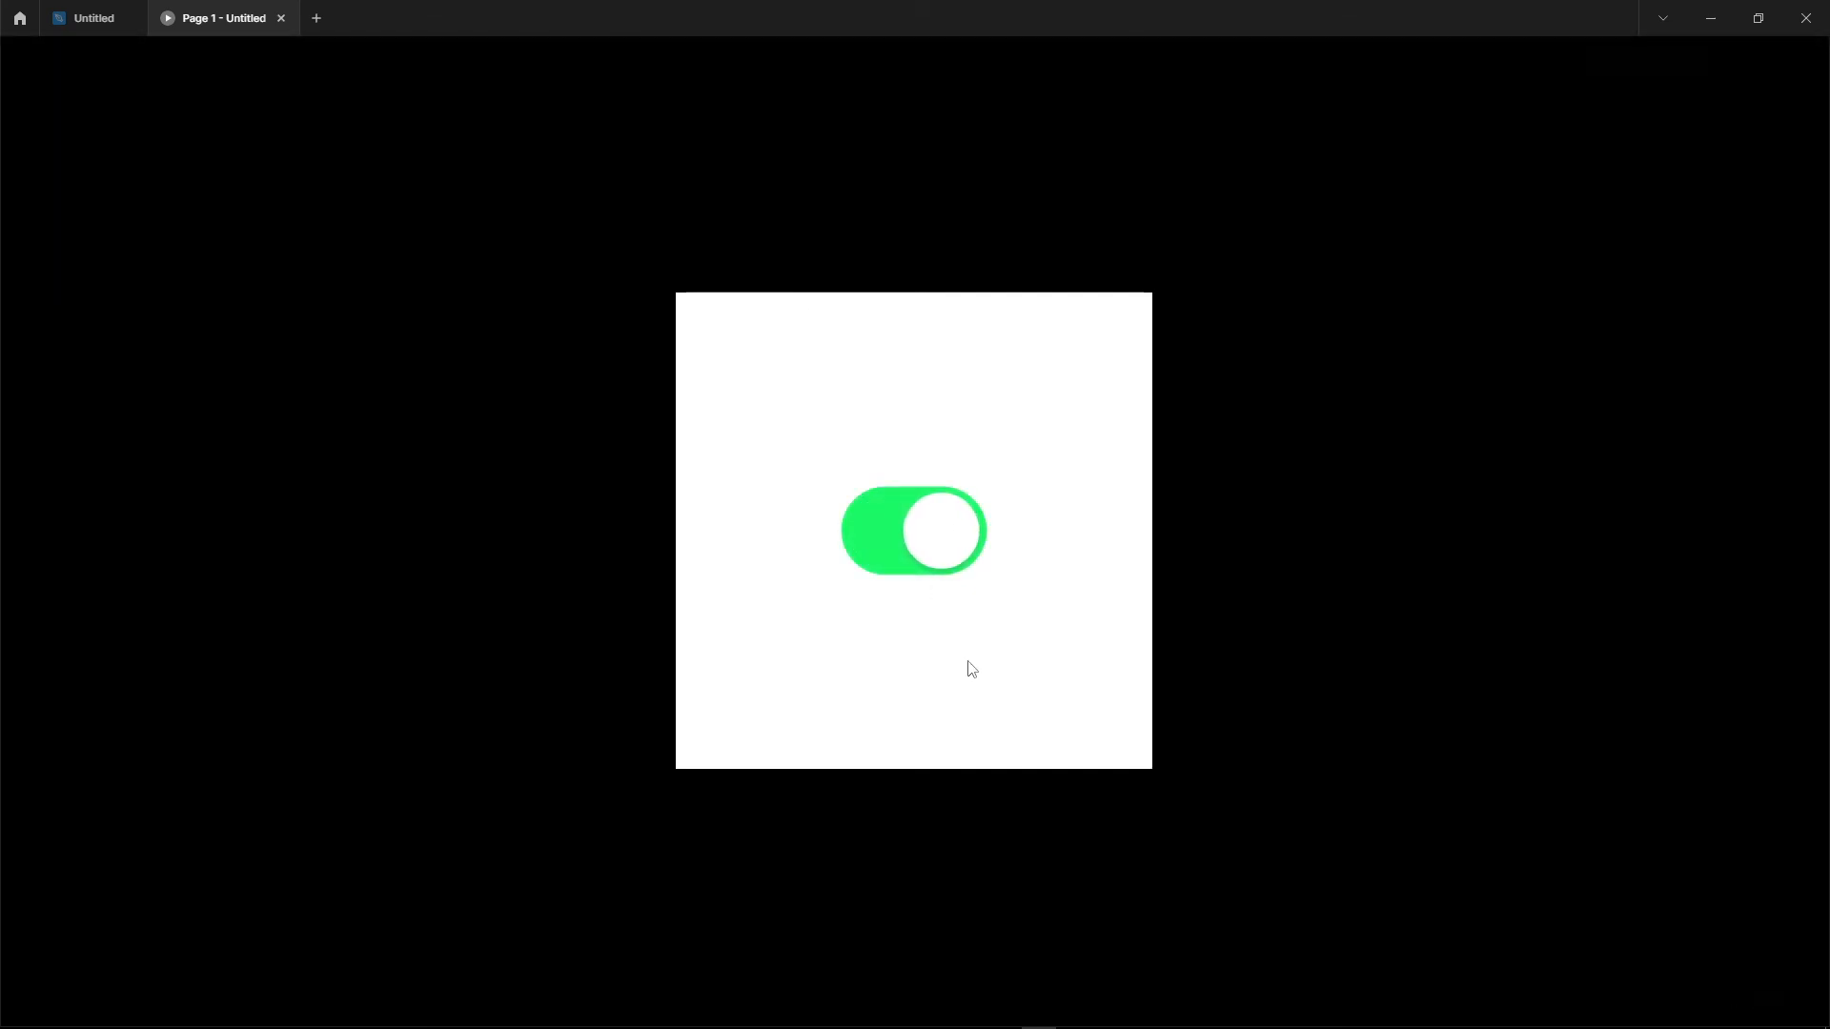
click(950, 558)
click(893, 548)
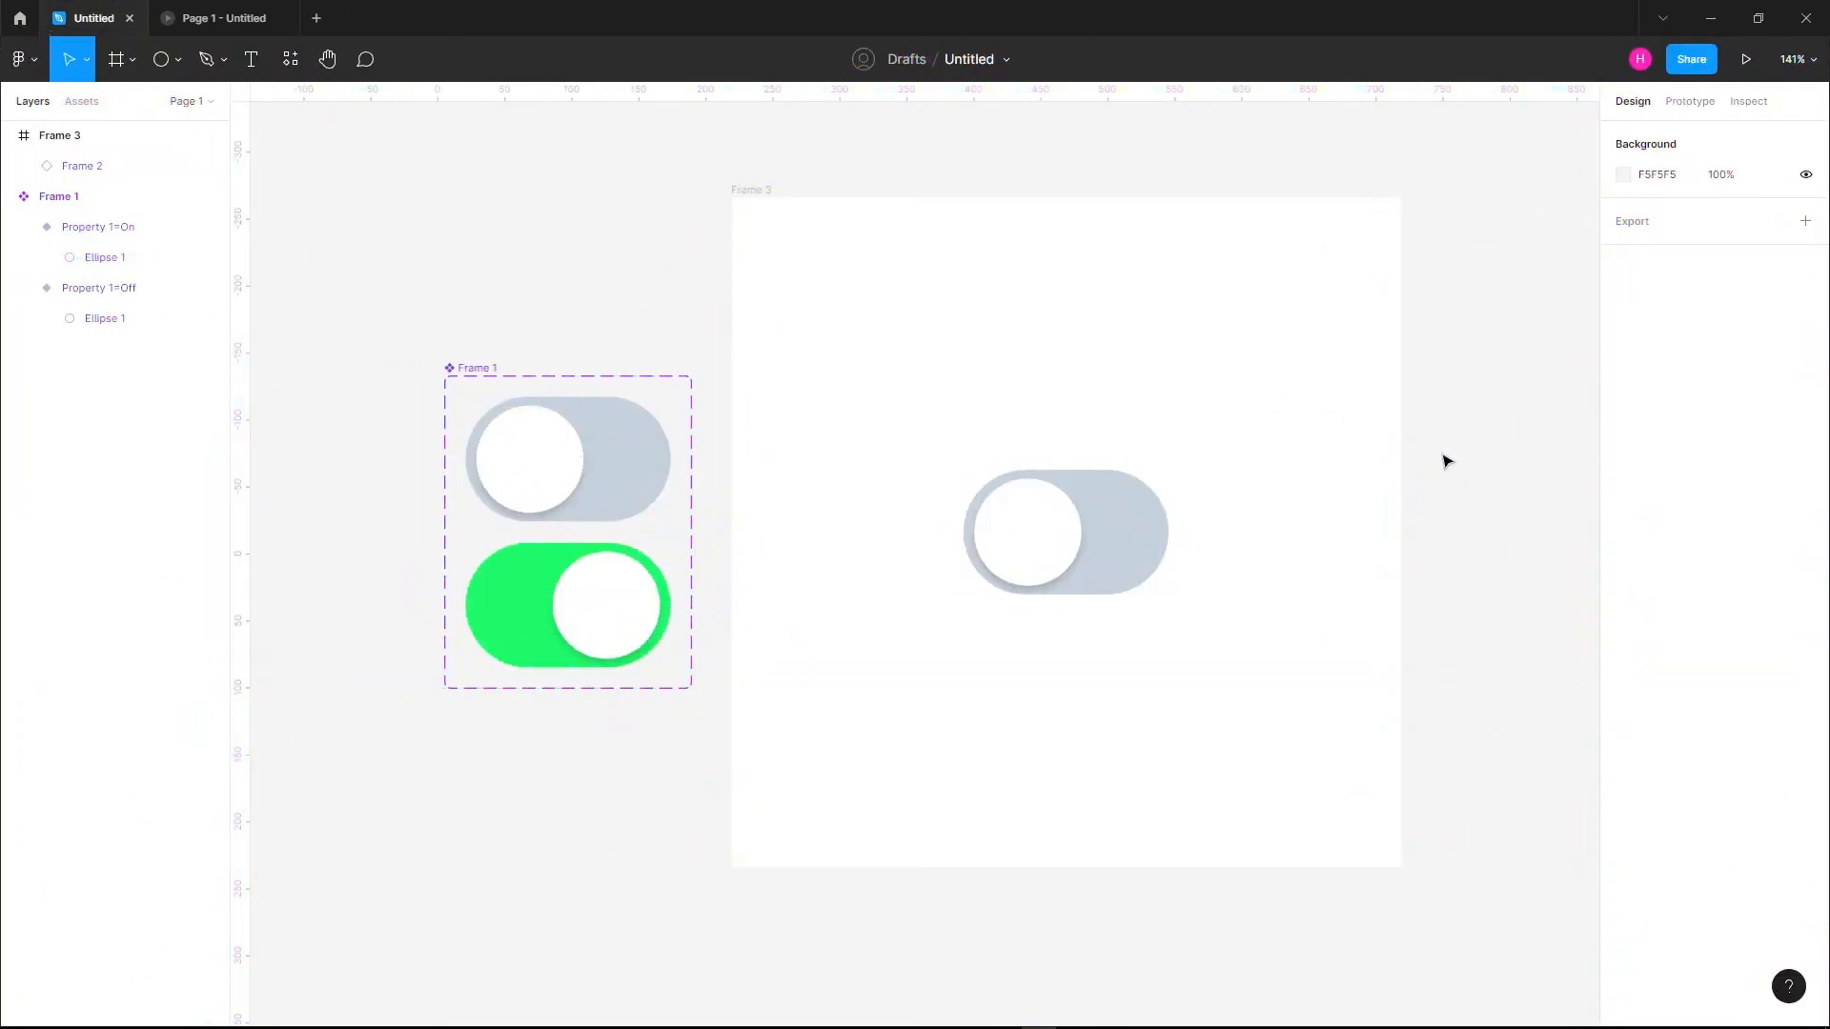